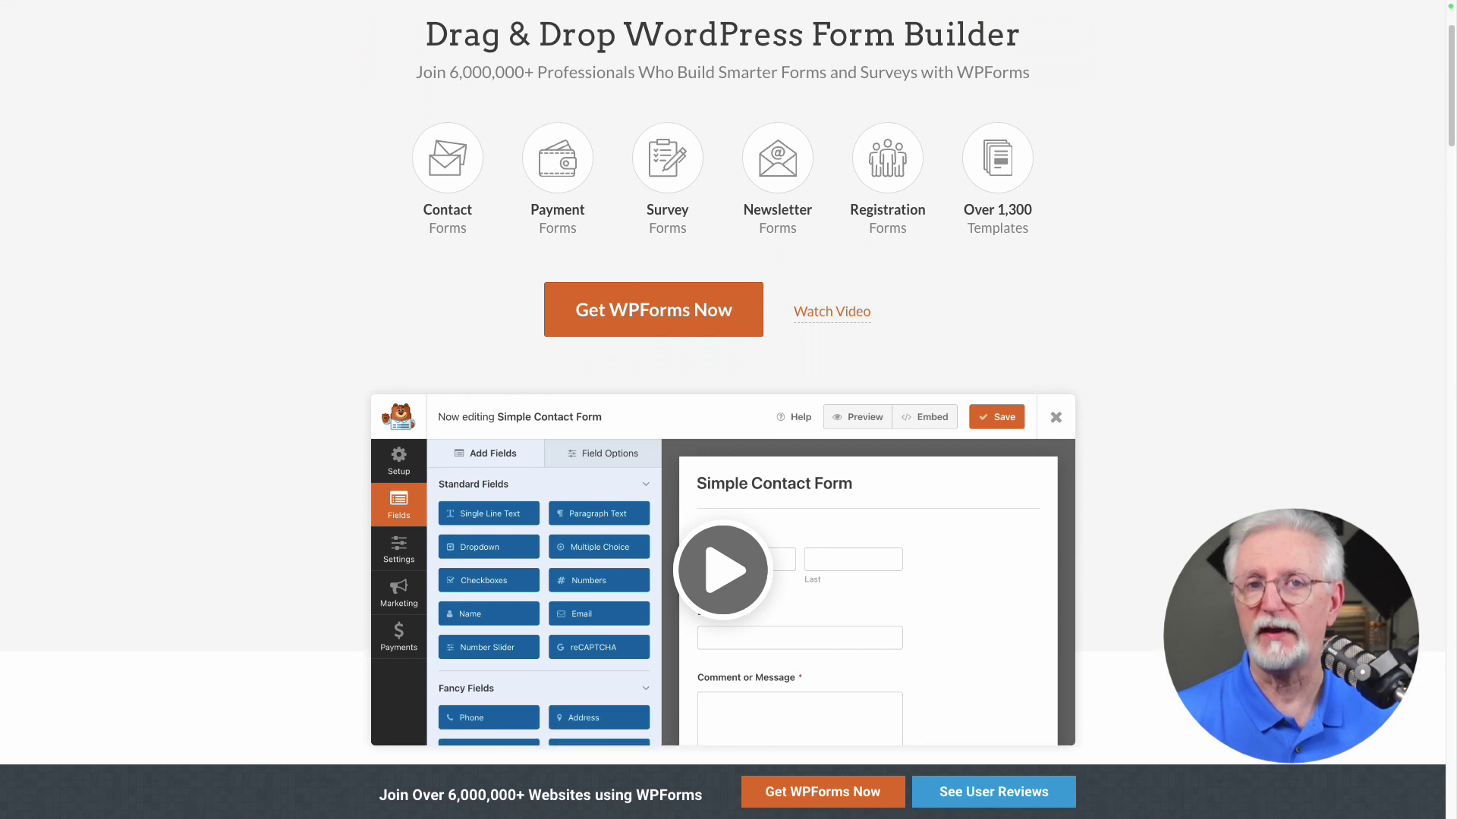
- Look through the WPForms form builder and survey plugin pages, examining the builder previews and listed features
{"action": "scroll", "coordinate": [728, 410], "scroll_direction": "down", "scroll_amount": 1}
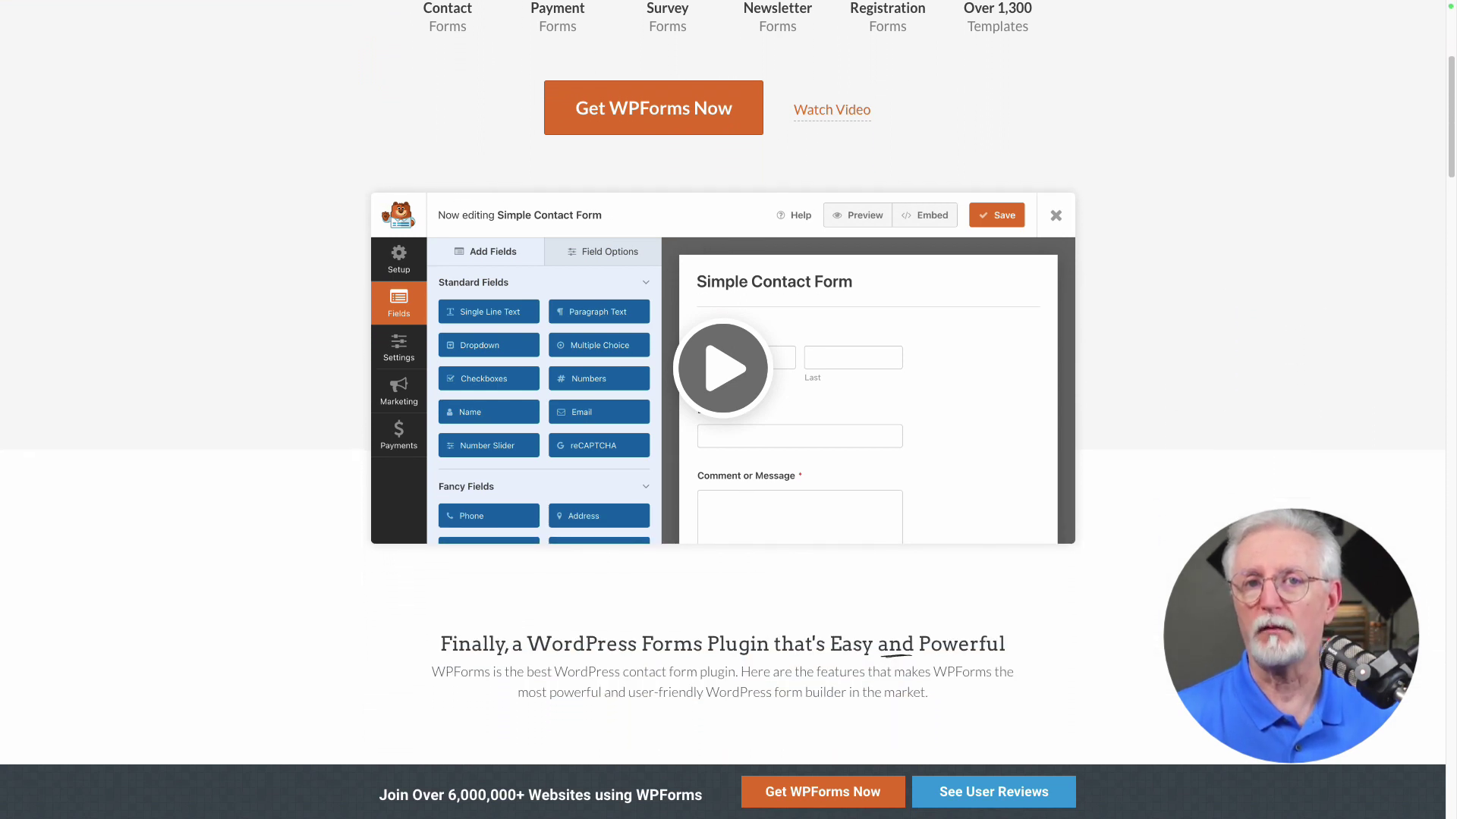
{"action": "scroll", "coordinate": [728, 409], "scroll_direction": "down", "scroll_amount": 4}
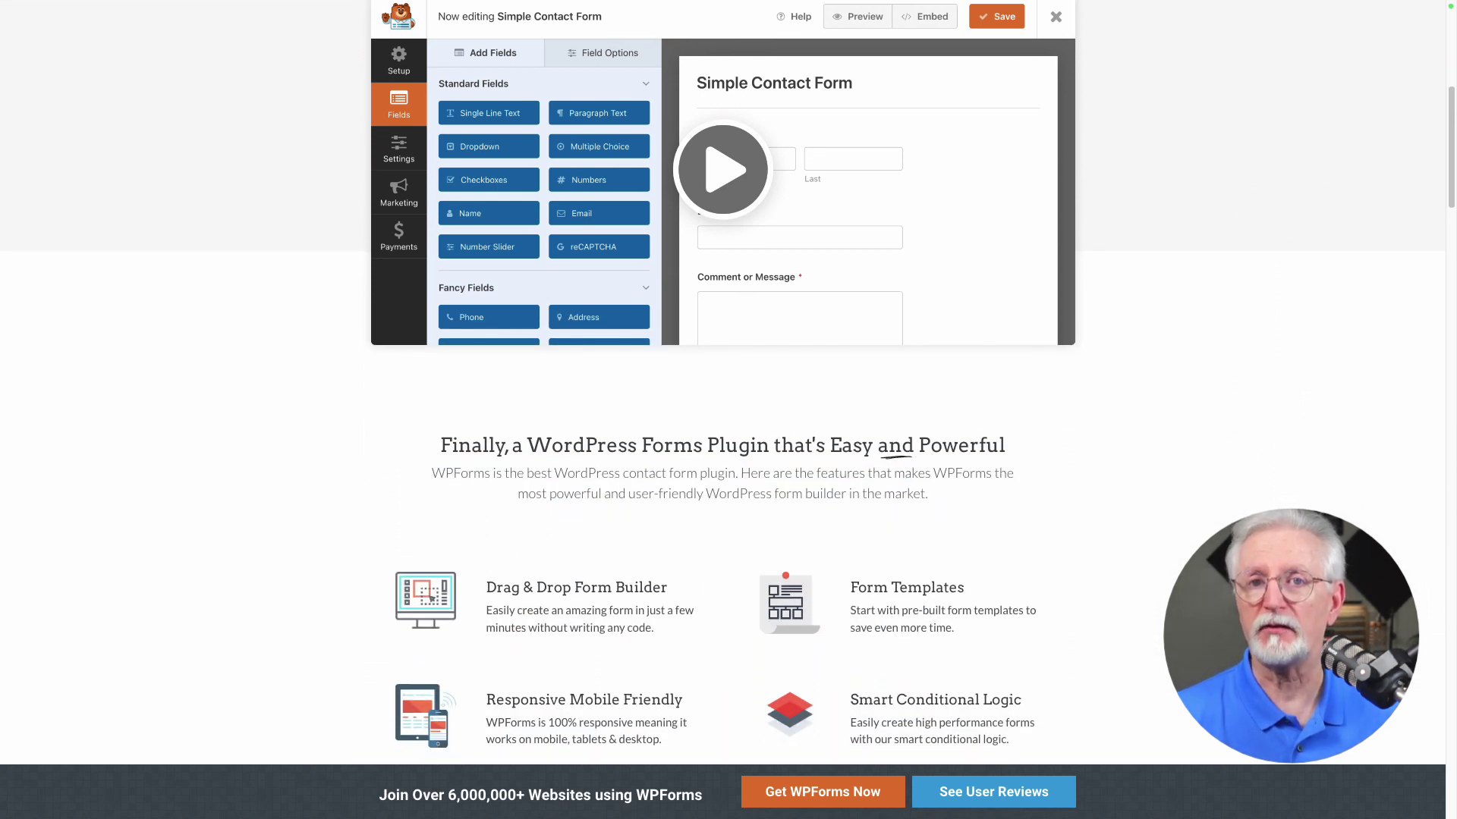
{"action": "scroll", "coordinate": [729, 409], "scroll_direction": "down", "scroll_amount": 1}
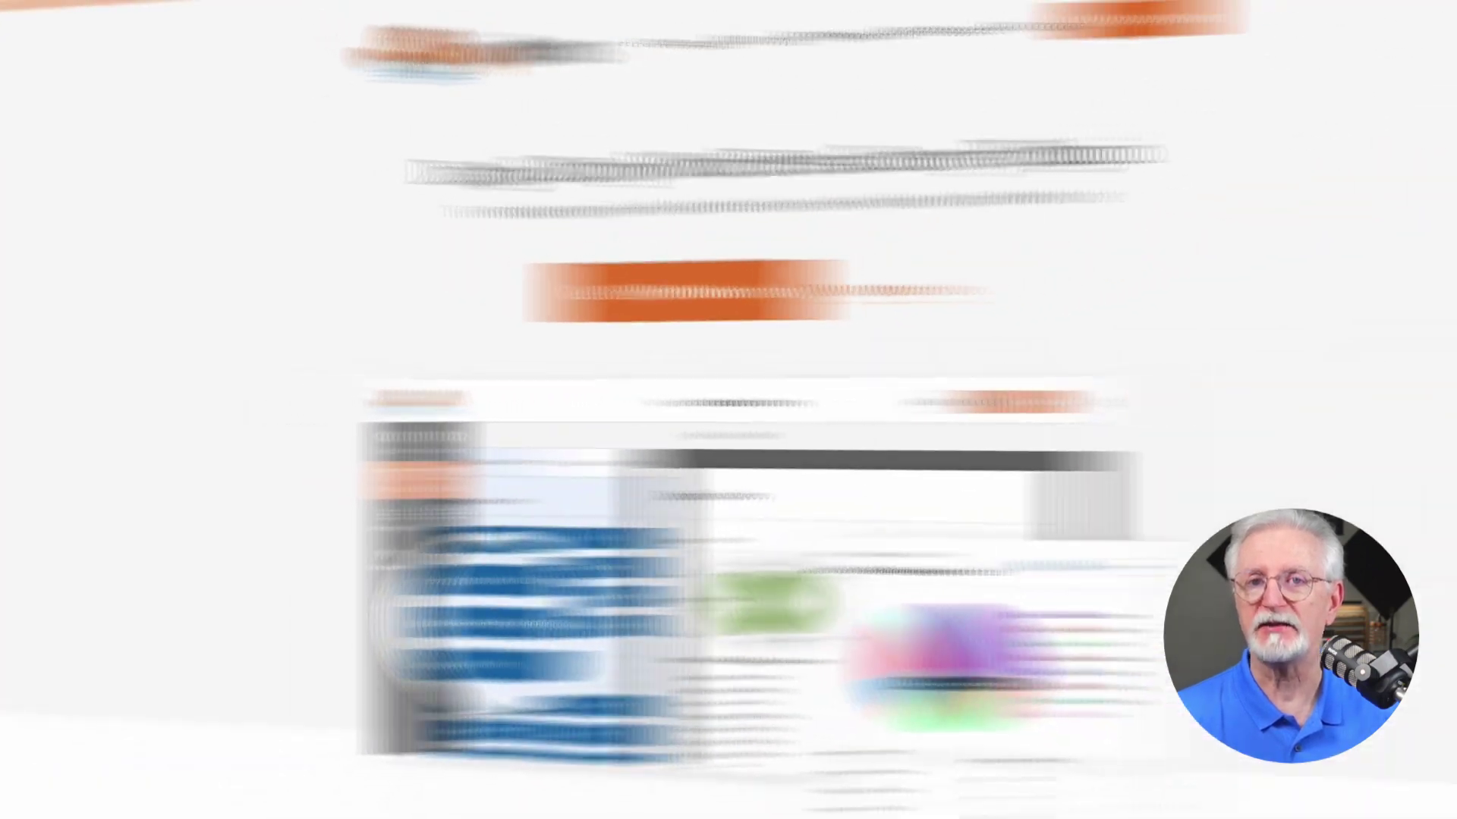
{"action": "scroll", "coordinate": [728, 410], "scroll_direction": "down", "scroll_amount": 2}
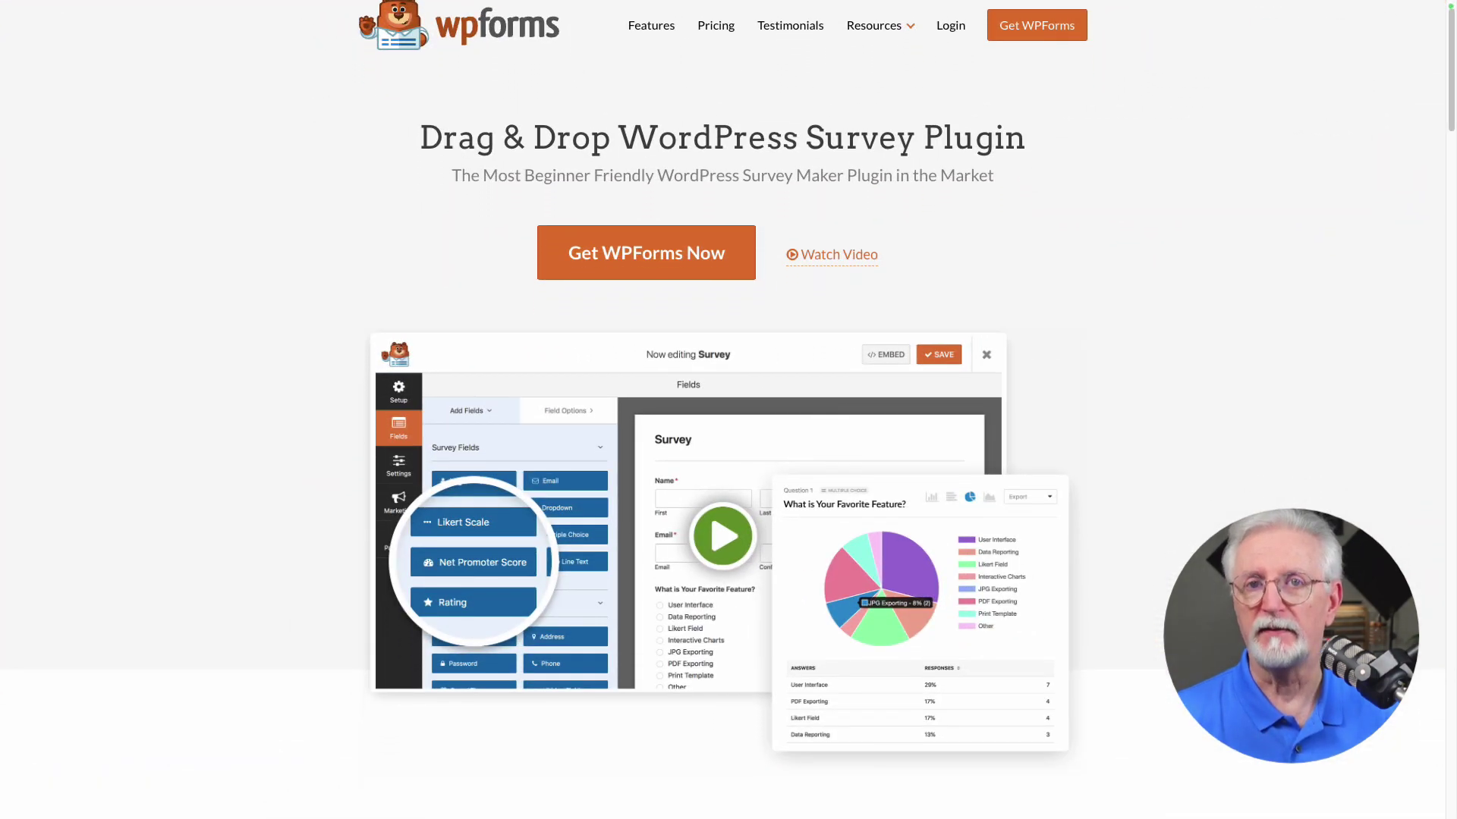
{"action": "scroll", "coordinate": [728, 409], "scroll_direction": "down", "scroll_amount": 4}
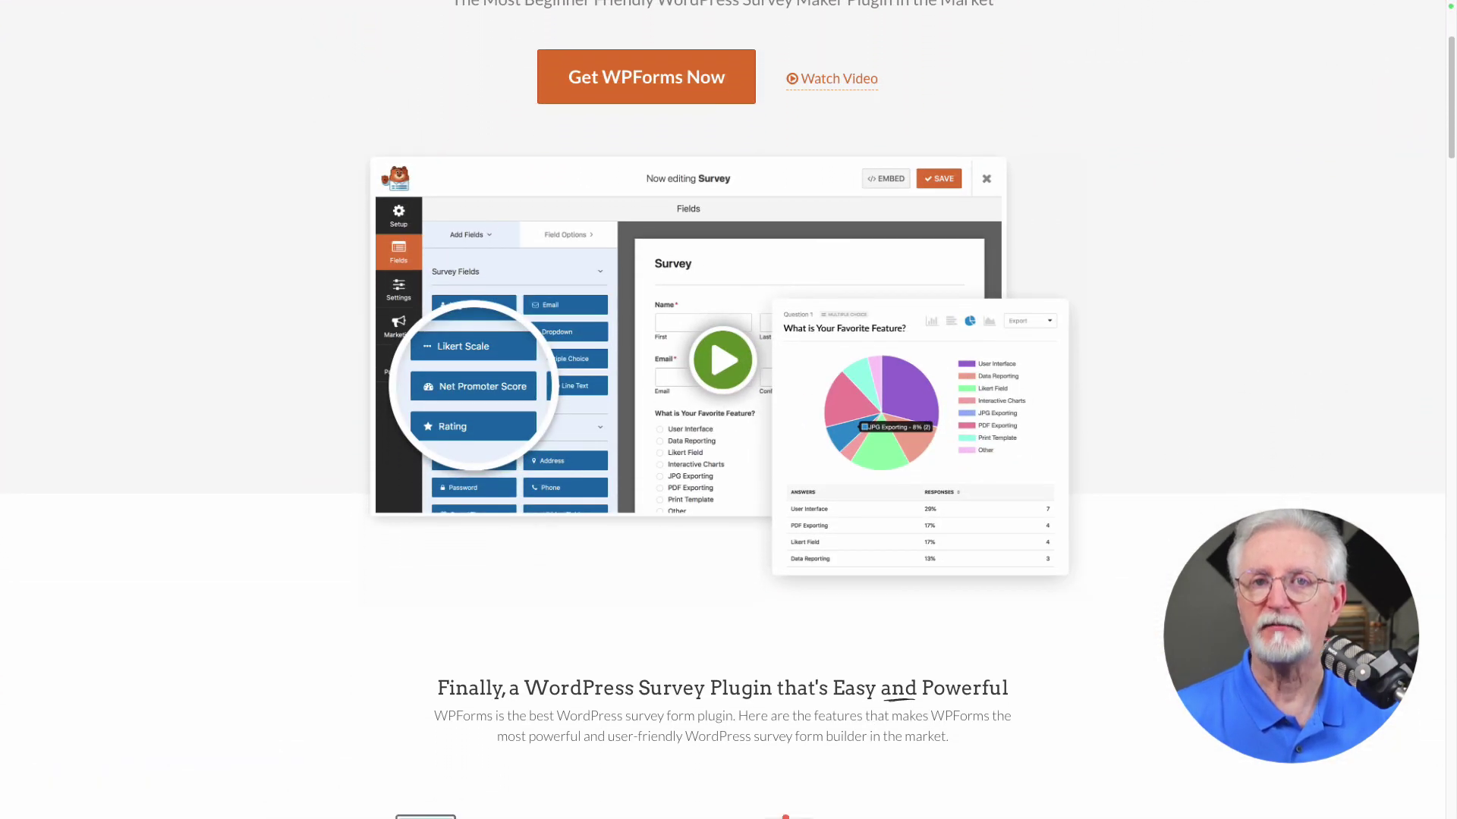
{"action": "scroll", "coordinate": [728, 410], "scroll_direction": "down", "scroll_amount": 4}
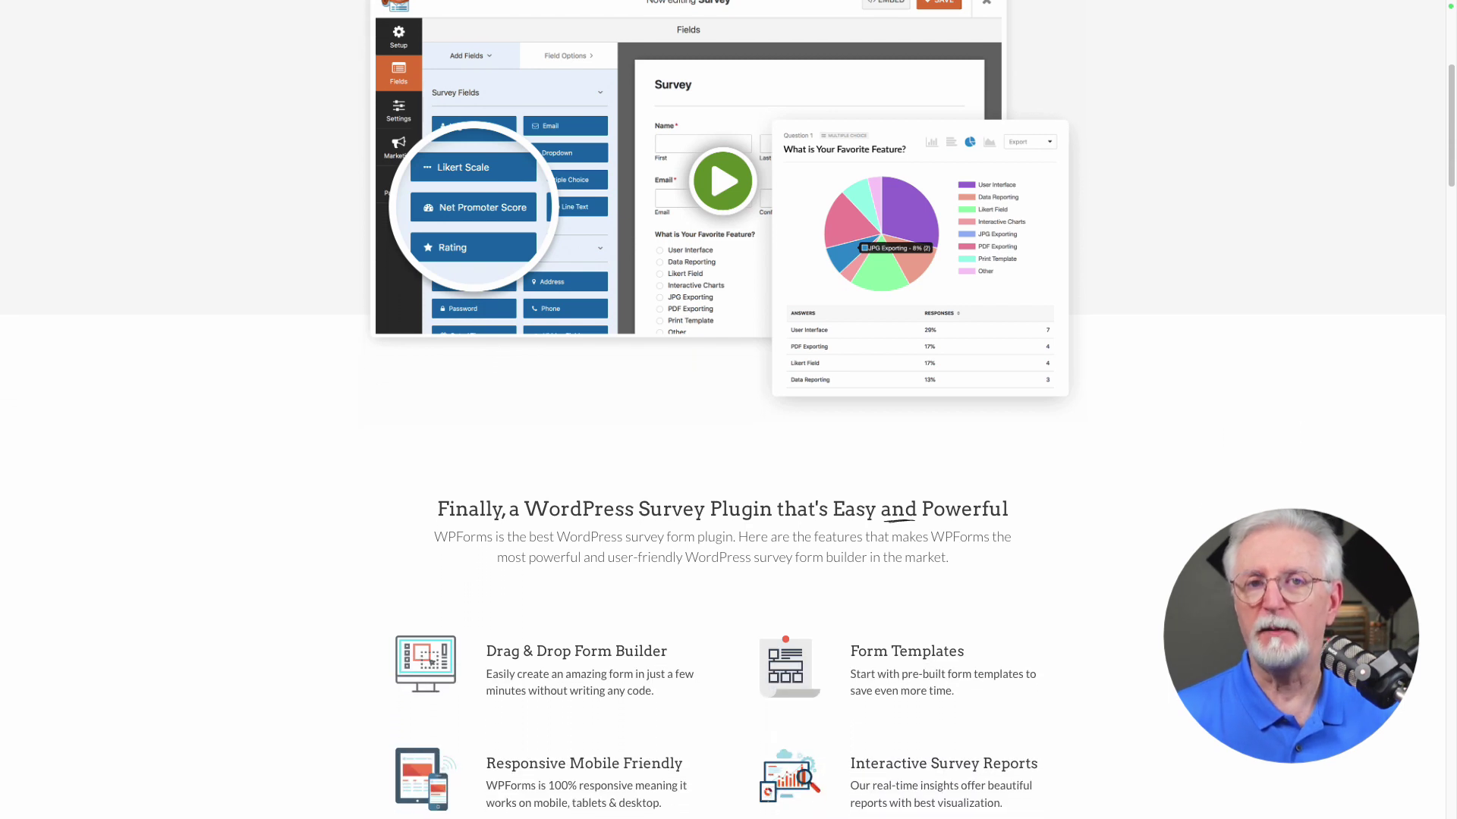
{"action": "scroll", "coordinate": [728, 409], "scroll_direction": "down", "scroll_amount": 4}
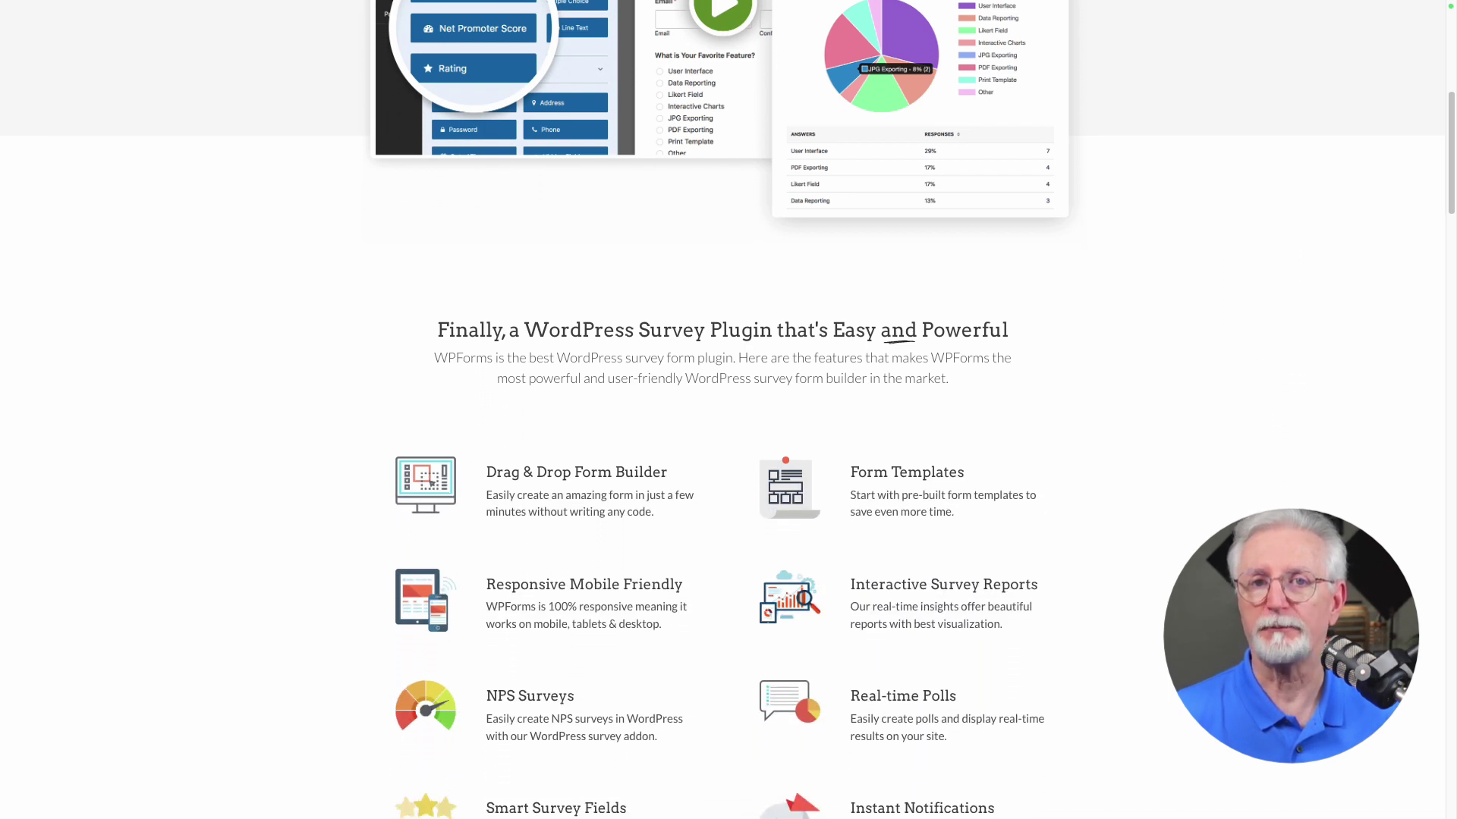
{"action": "scroll", "coordinate": [729, 410], "scroll_direction": "down", "scroll_amount": 4}
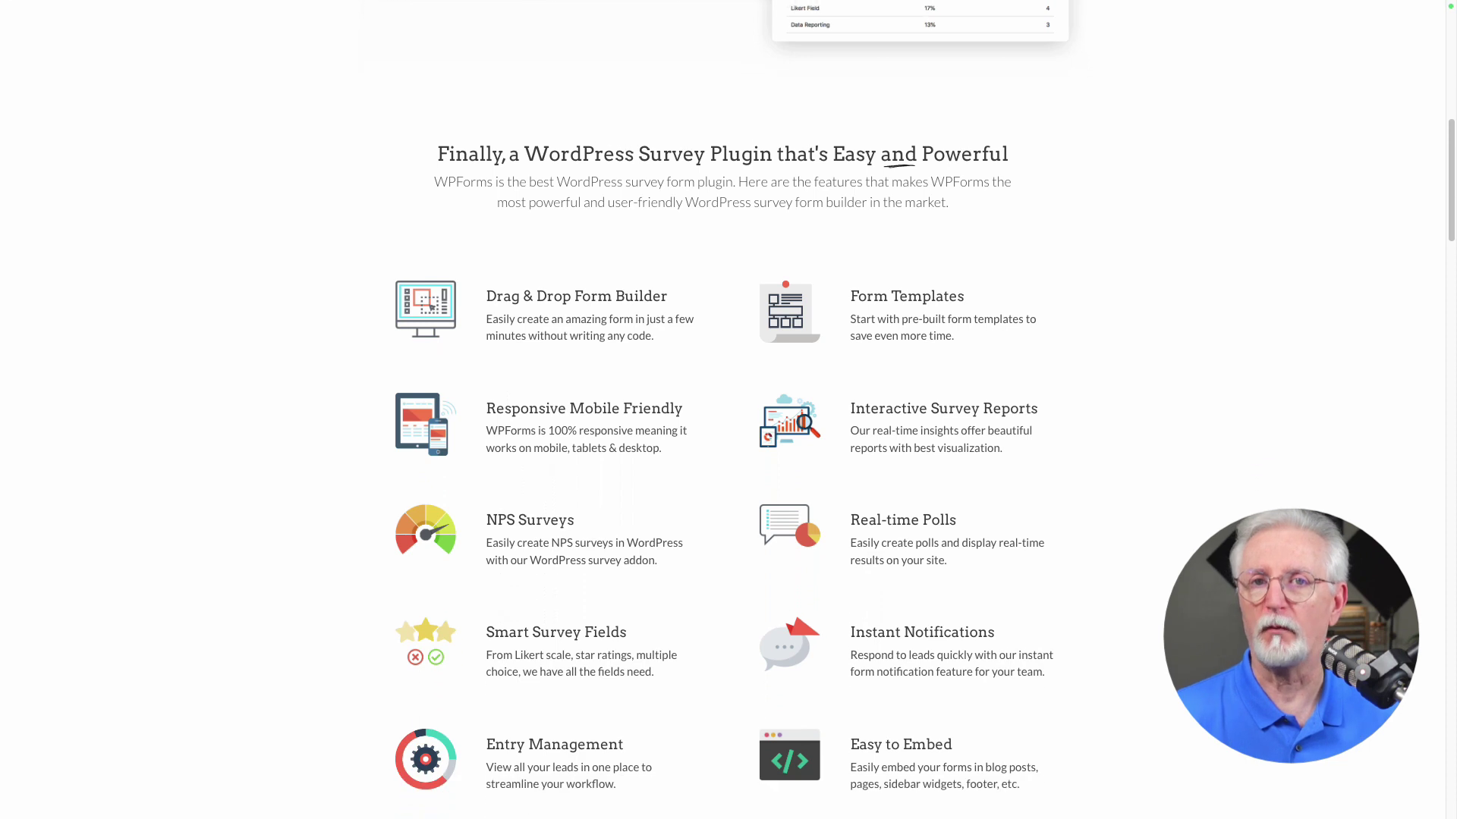
{"action": "scroll", "coordinate": [728, 410], "scroll_direction": "down", "scroll_amount": 4}
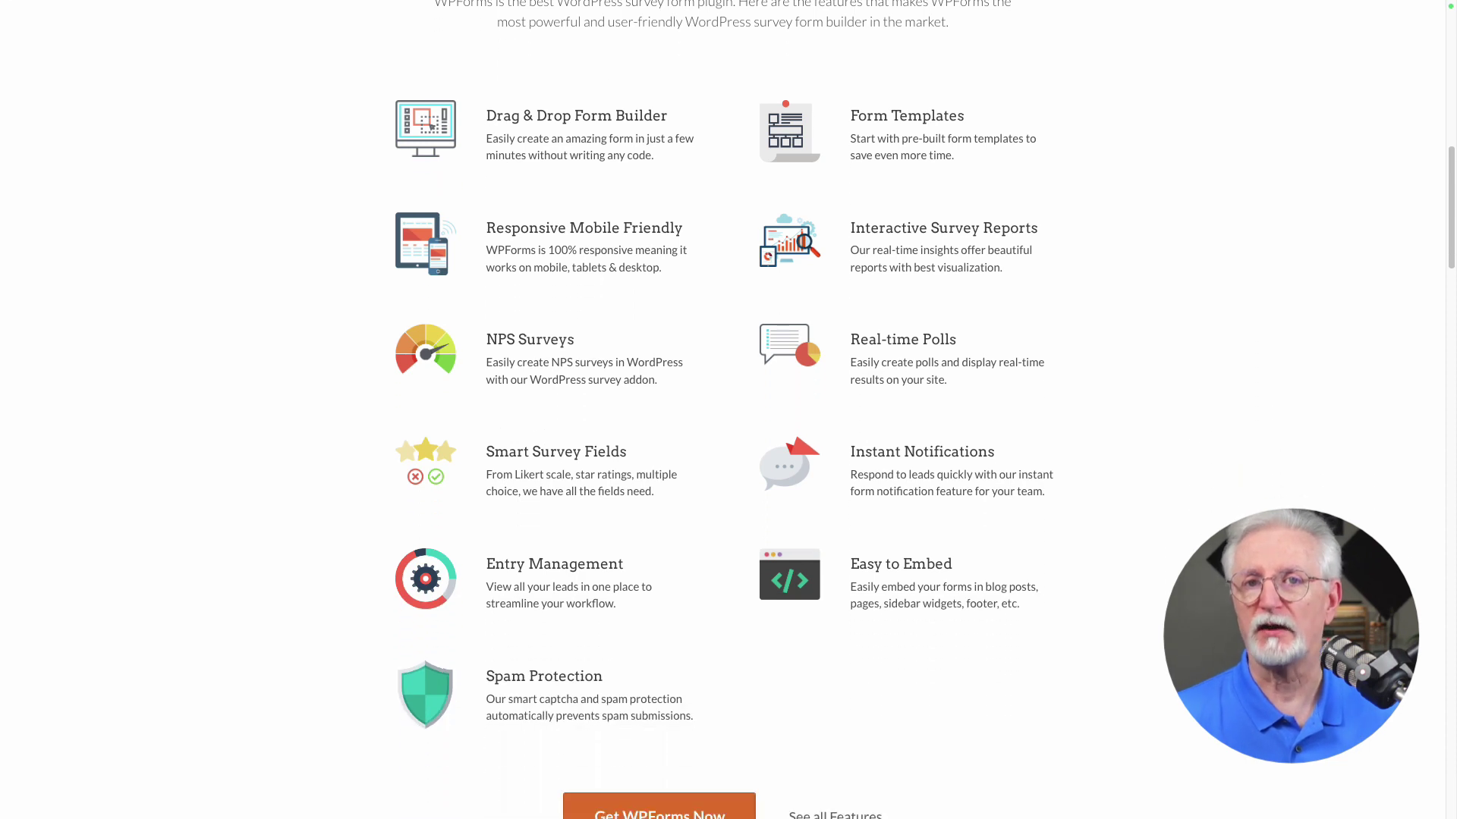
{"action": "scroll", "coordinate": [728, 409], "scroll_direction": "down", "scroll_amount": 1}
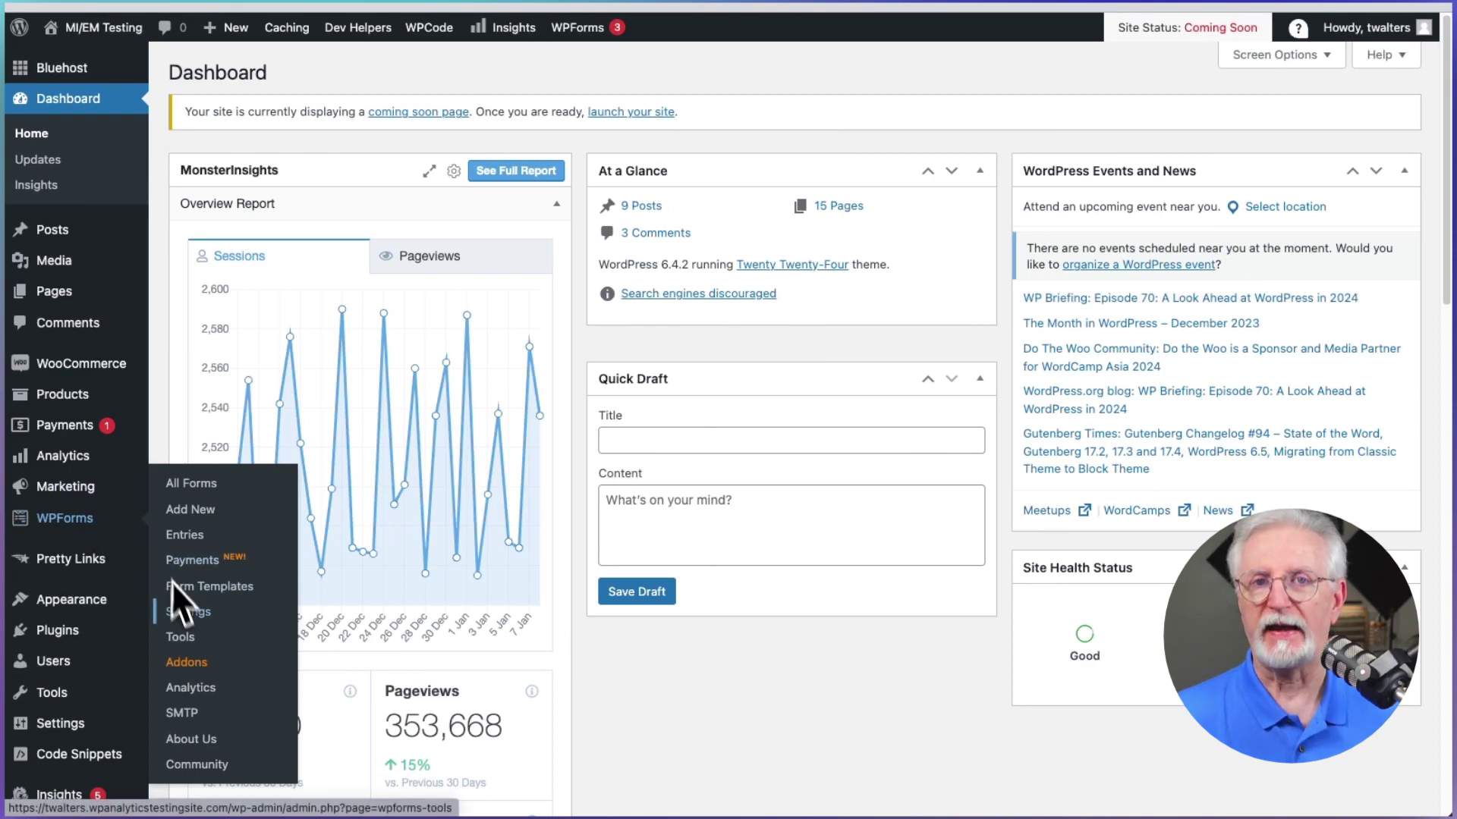
- Install the Surveys and Polls addon from the WPForms addons in the WordPress dashboard
{"action": "left_click", "coordinate": [194, 661]}
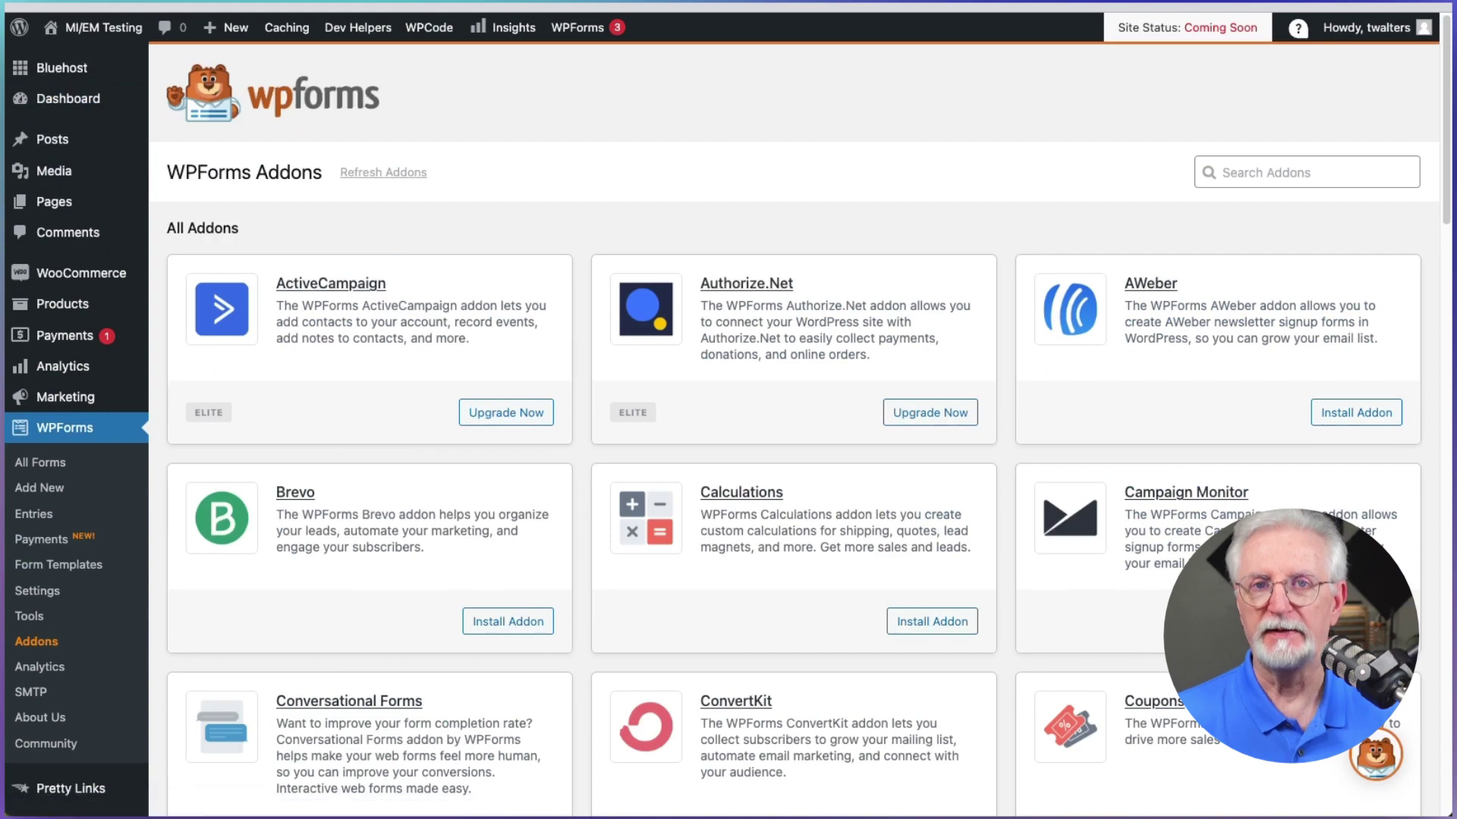
{"action": "scroll", "coordinate": [160, 643], "scroll_direction": "down", "scroll_amount": 12}
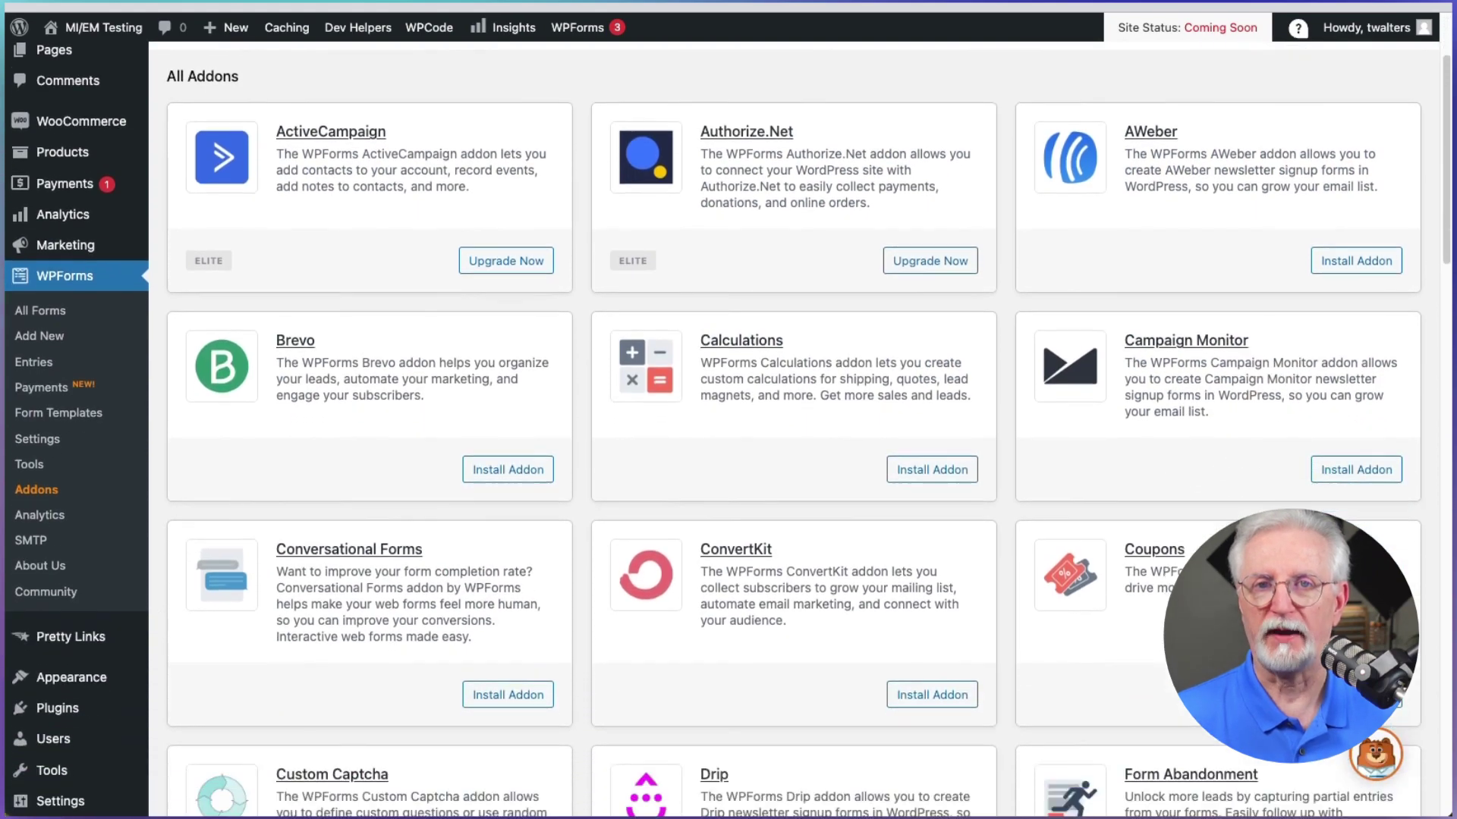
{"action": "scroll", "coordinate": [168, 625], "scroll_direction": "down", "scroll_amount": 18}
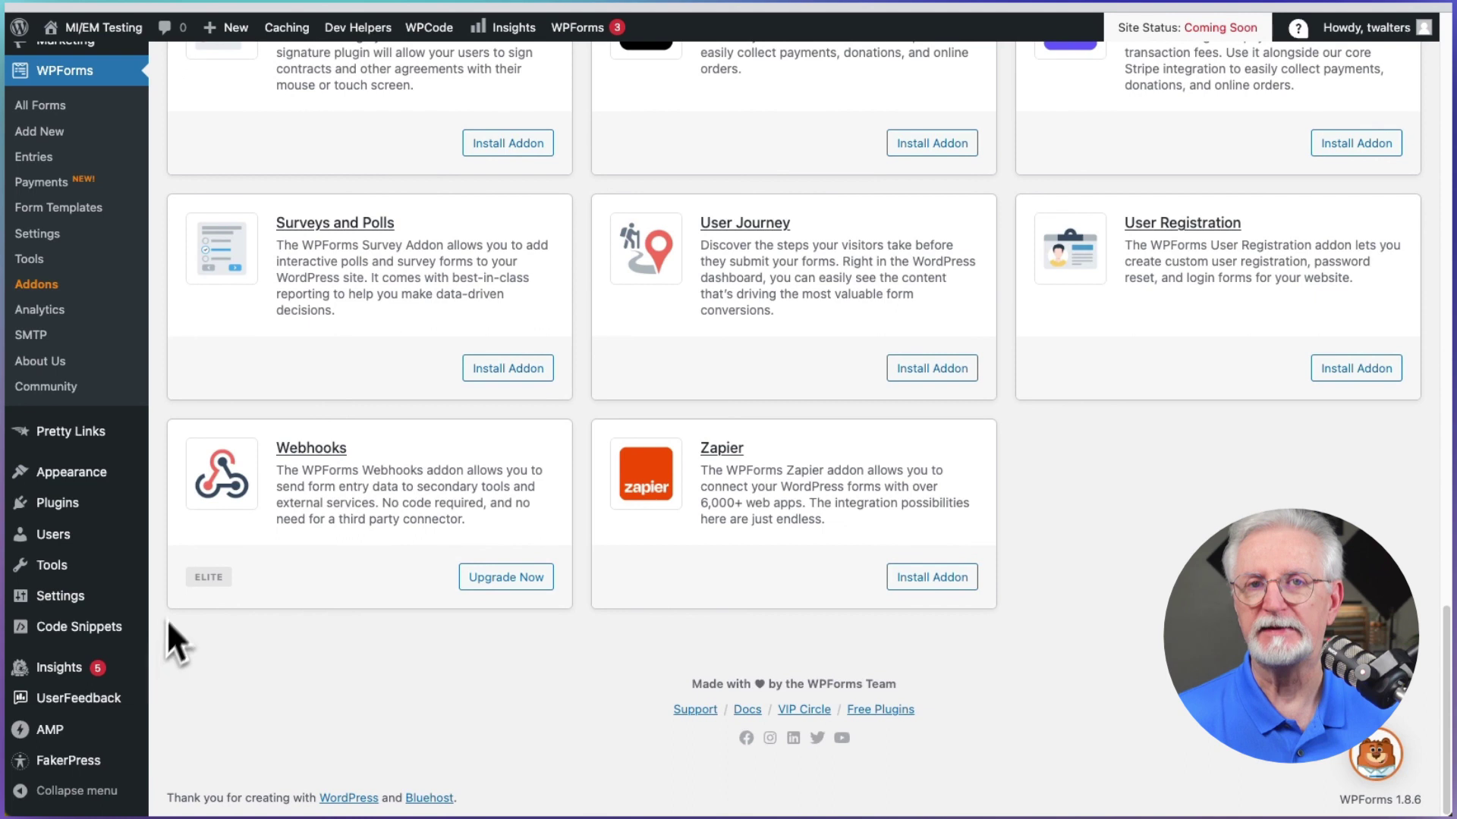
{"action": "left_click", "coordinate": [511, 373]}
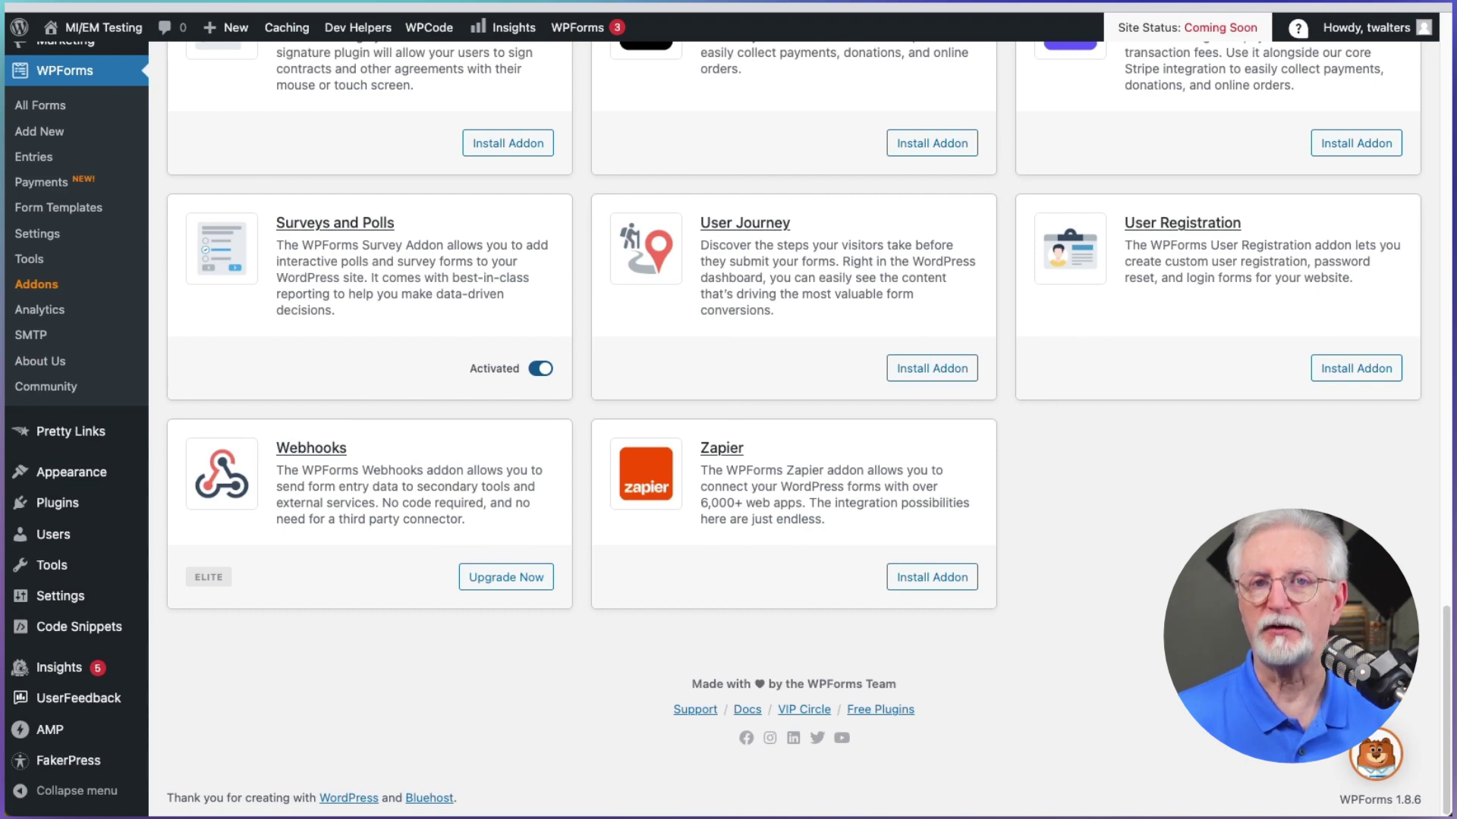
- Create a new form from the Survey Form template, searching the templates for "survey"
{"action": "left_click", "coordinate": [66, 130]}
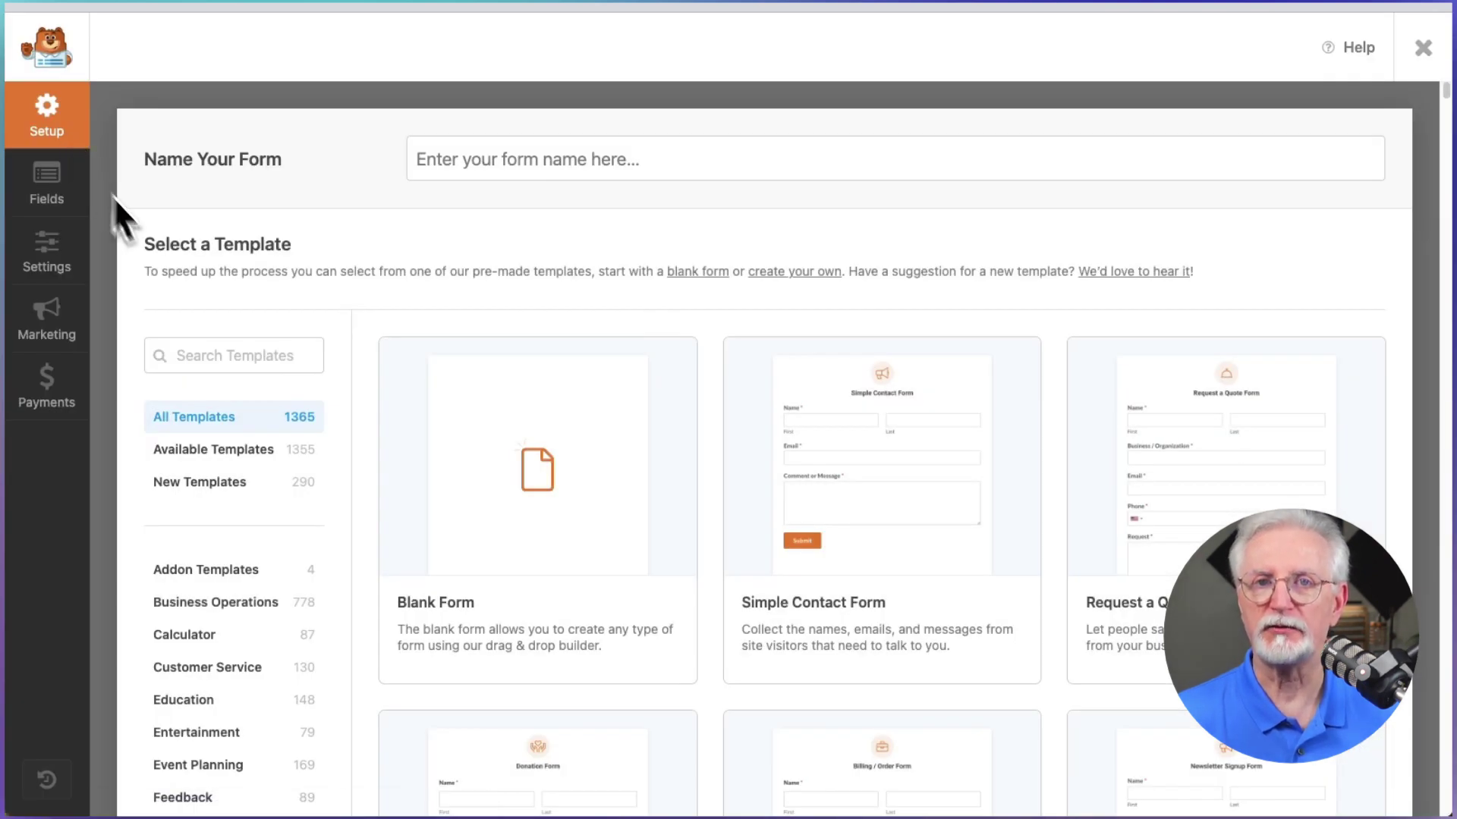
{"action": "left_click", "coordinate": [235, 355]}
{"action": "type", "text": "survey"}
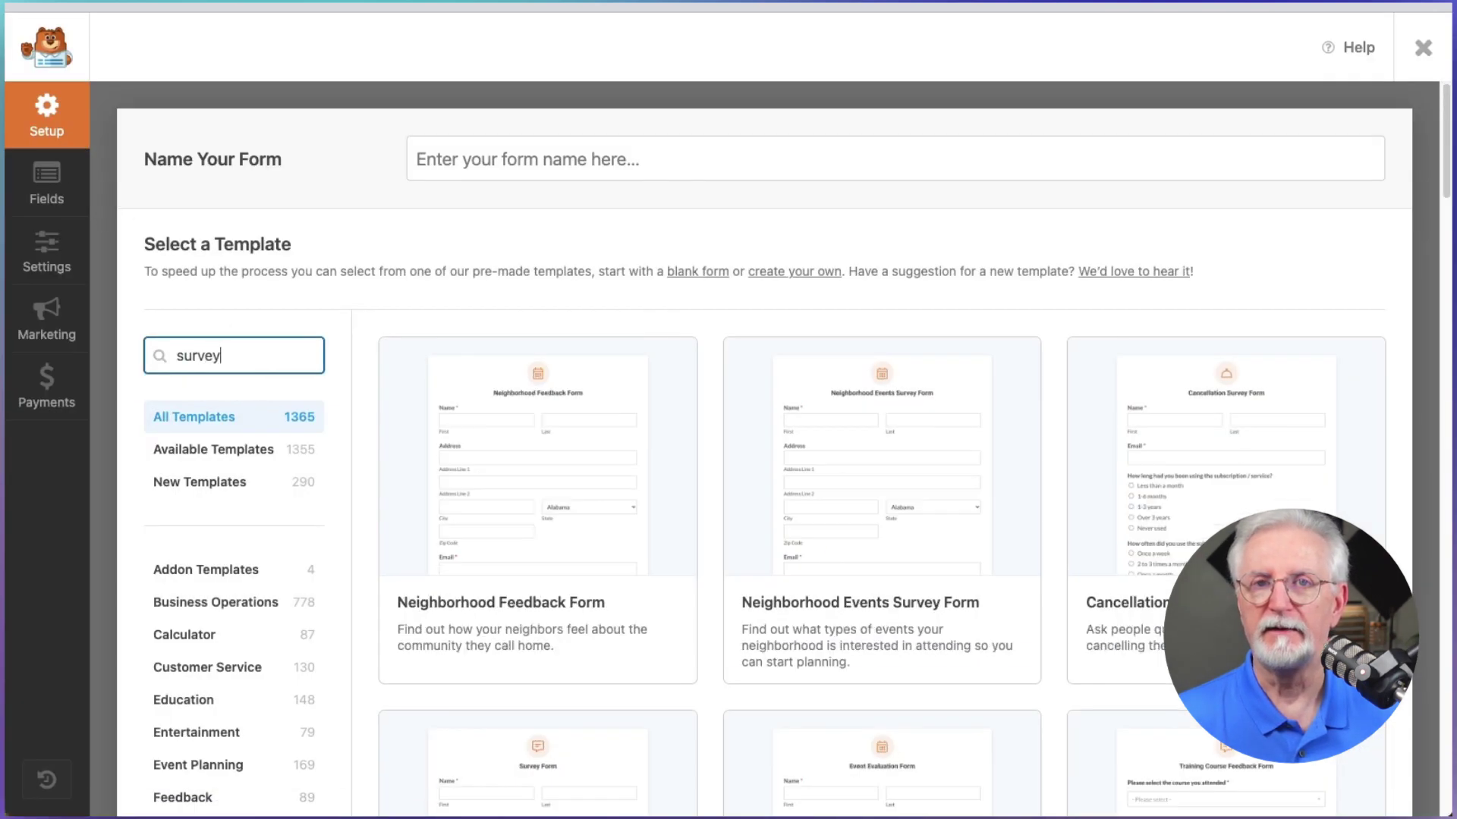
{"action": "scroll", "coordinate": [758, 448], "scroll_direction": "down", "scroll_amount": 1}
{"action": "scroll", "coordinate": [759, 448], "scroll_direction": "down", "scroll_amount": 6}
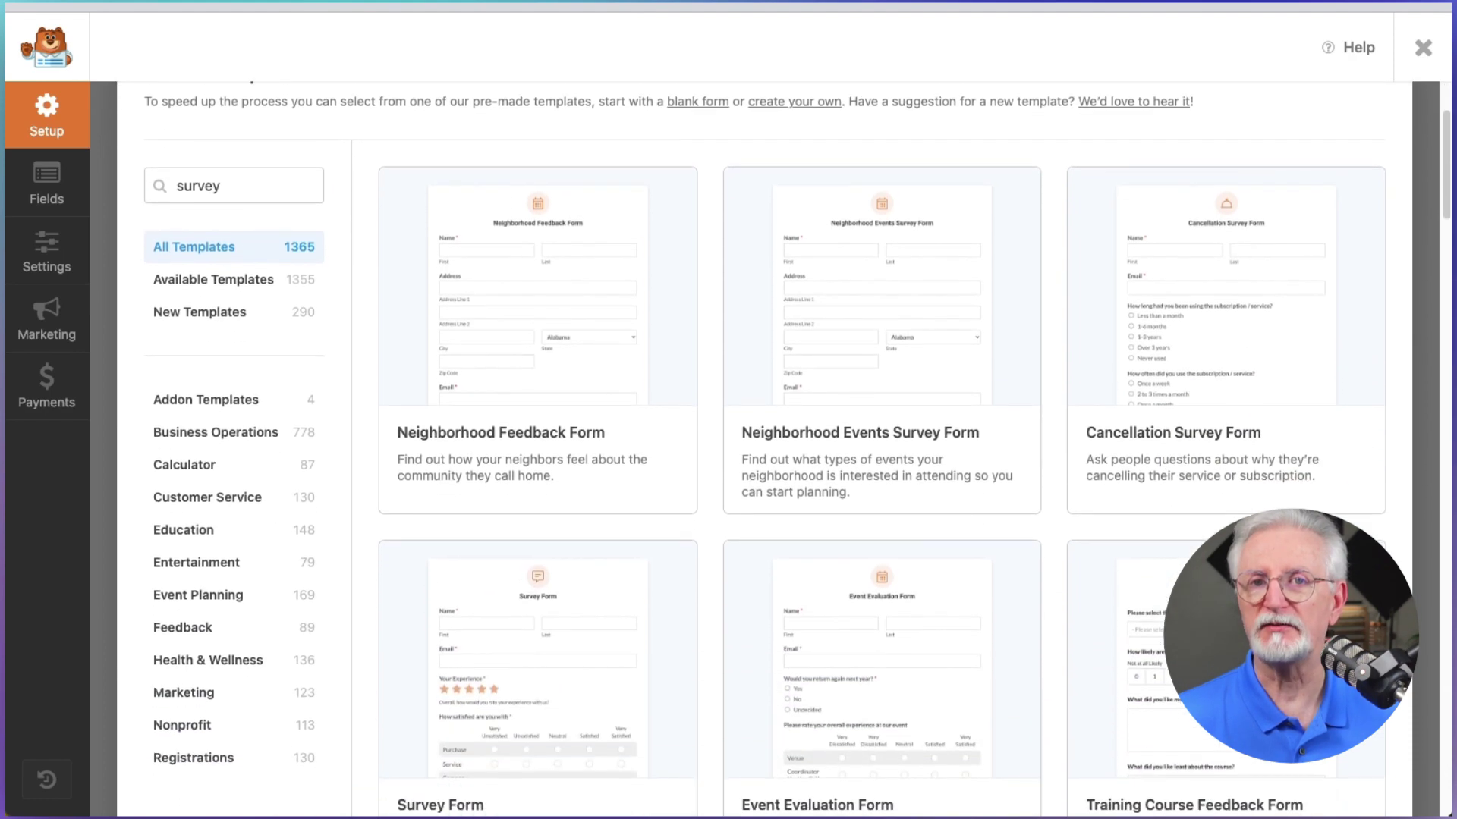
{"action": "scroll", "coordinate": [358, 436], "scroll_direction": "down", "scroll_amount": 2}
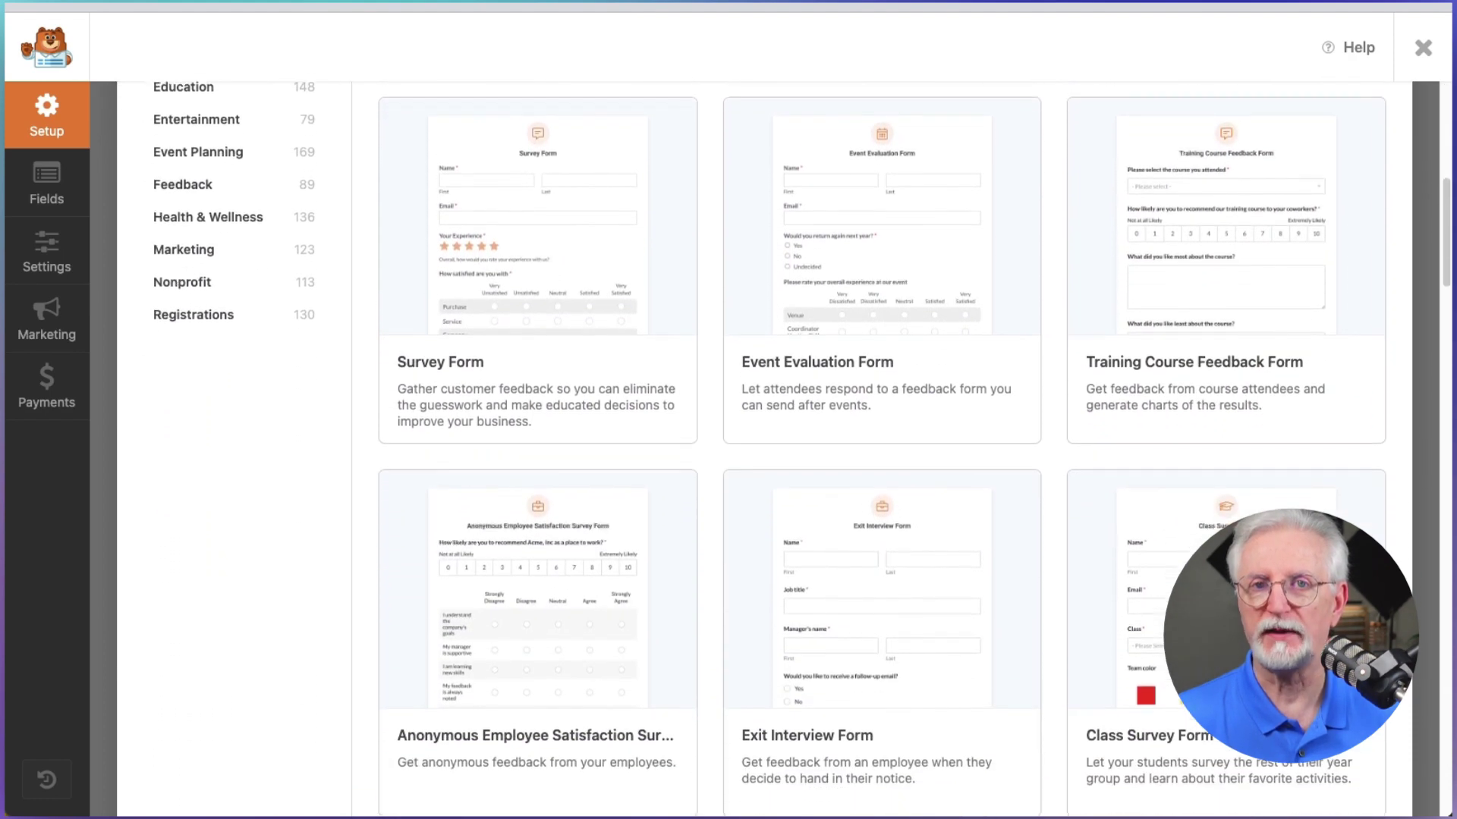
{"action": "scroll", "coordinate": [358, 436], "scroll_direction": "up", "scroll_amount": 2}
{"action": "mouse_move", "coordinate": [521, 357]}
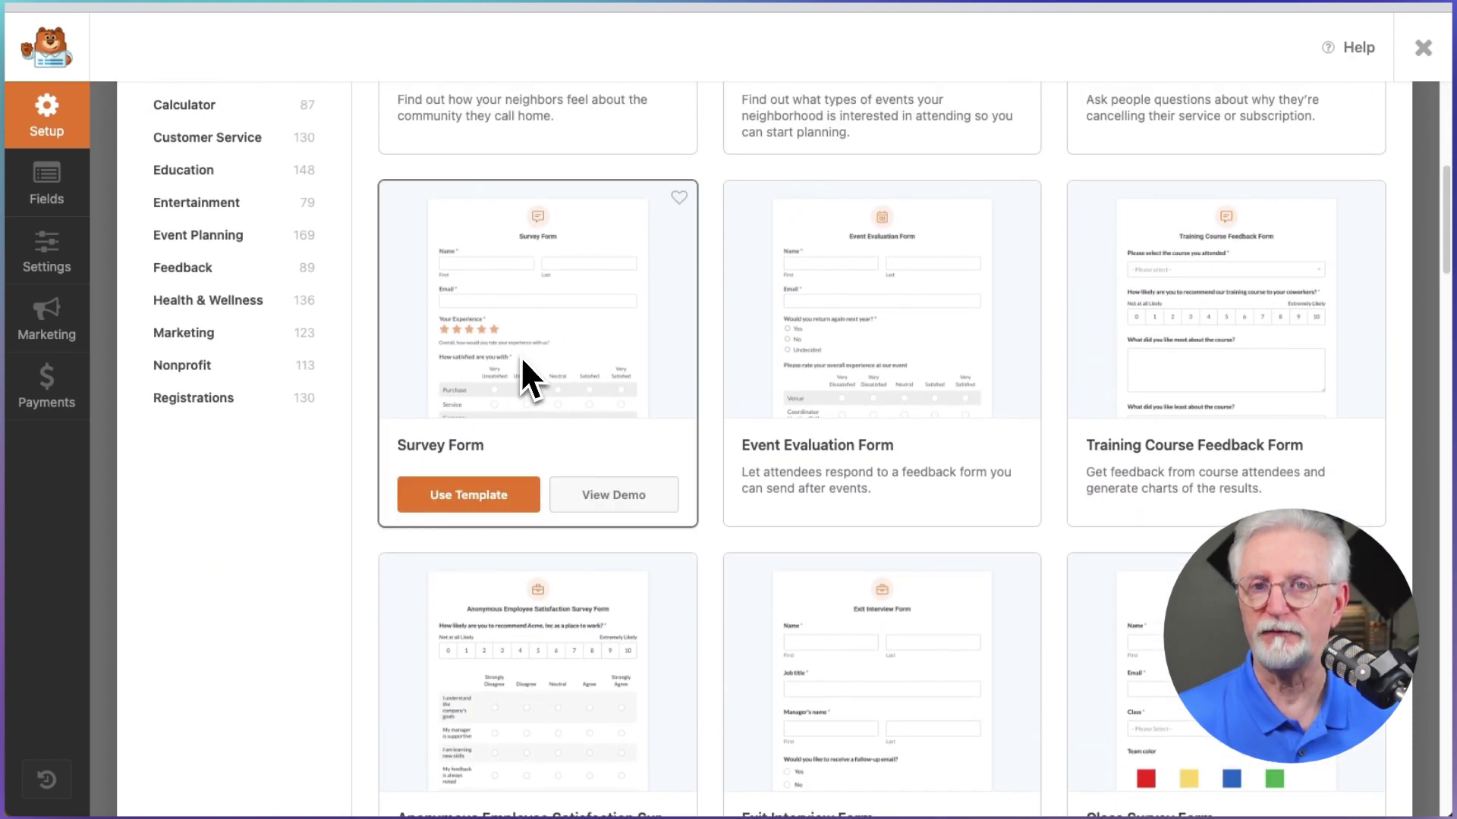
{"action": "left_click", "coordinate": [486, 492]}
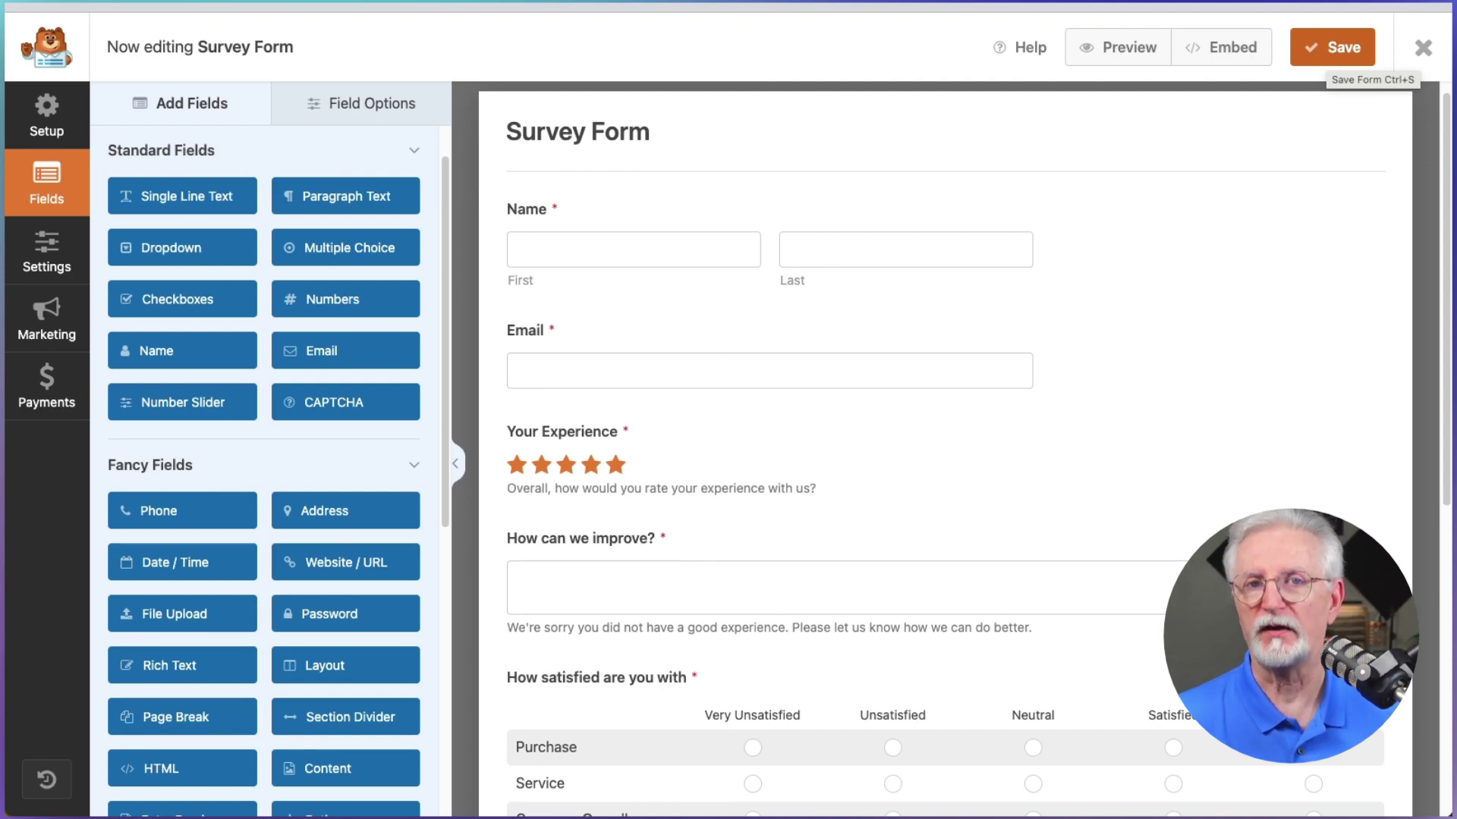
- Examine the Name field's general options, including its label, format choices and Required setting
{"action": "left_click", "coordinate": [877, 255]}
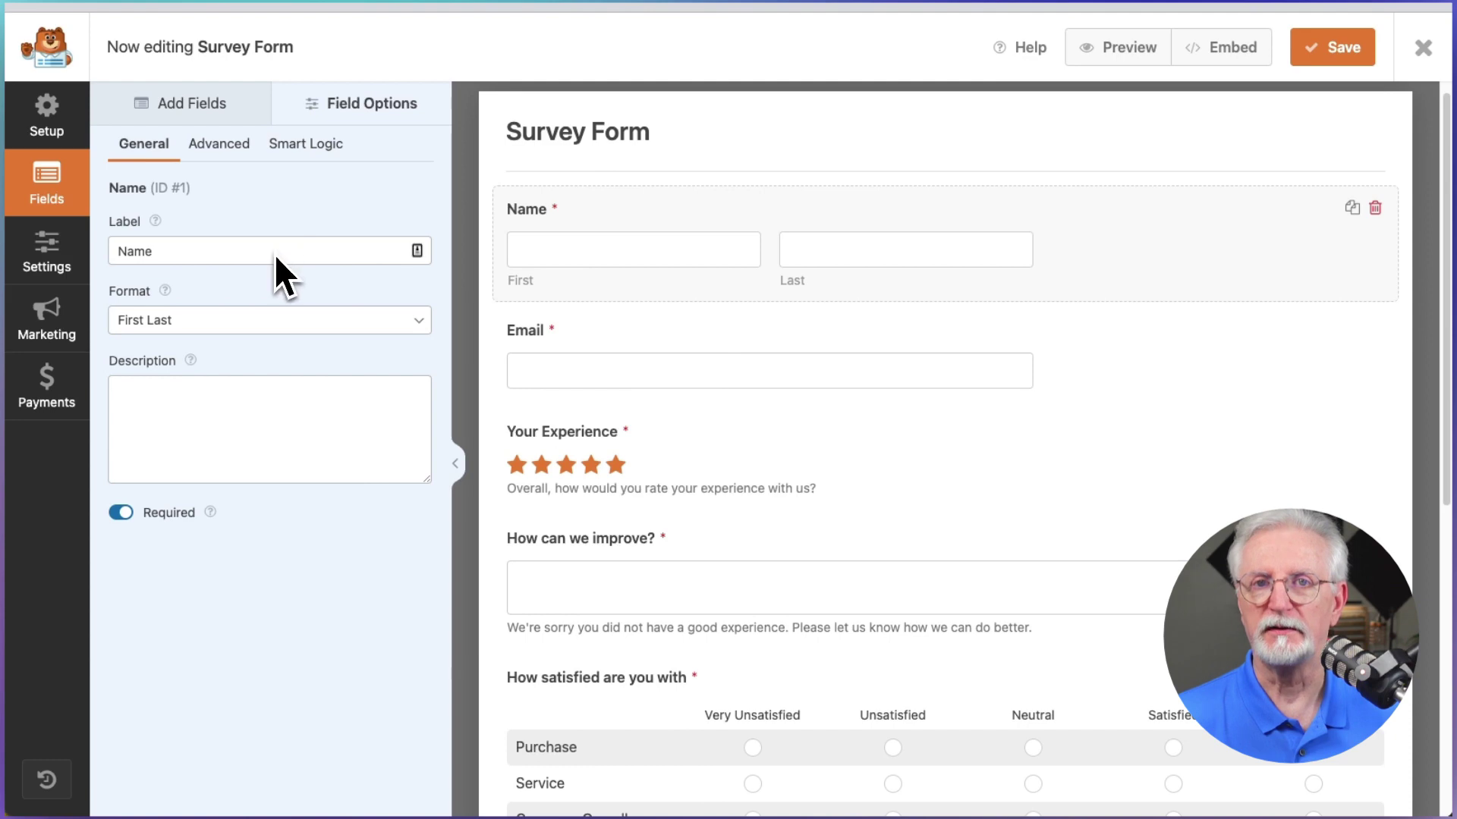
{"action": "left_click", "coordinate": [223, 252]}
{"action": "left_click", "coordinate": [250, 320]}
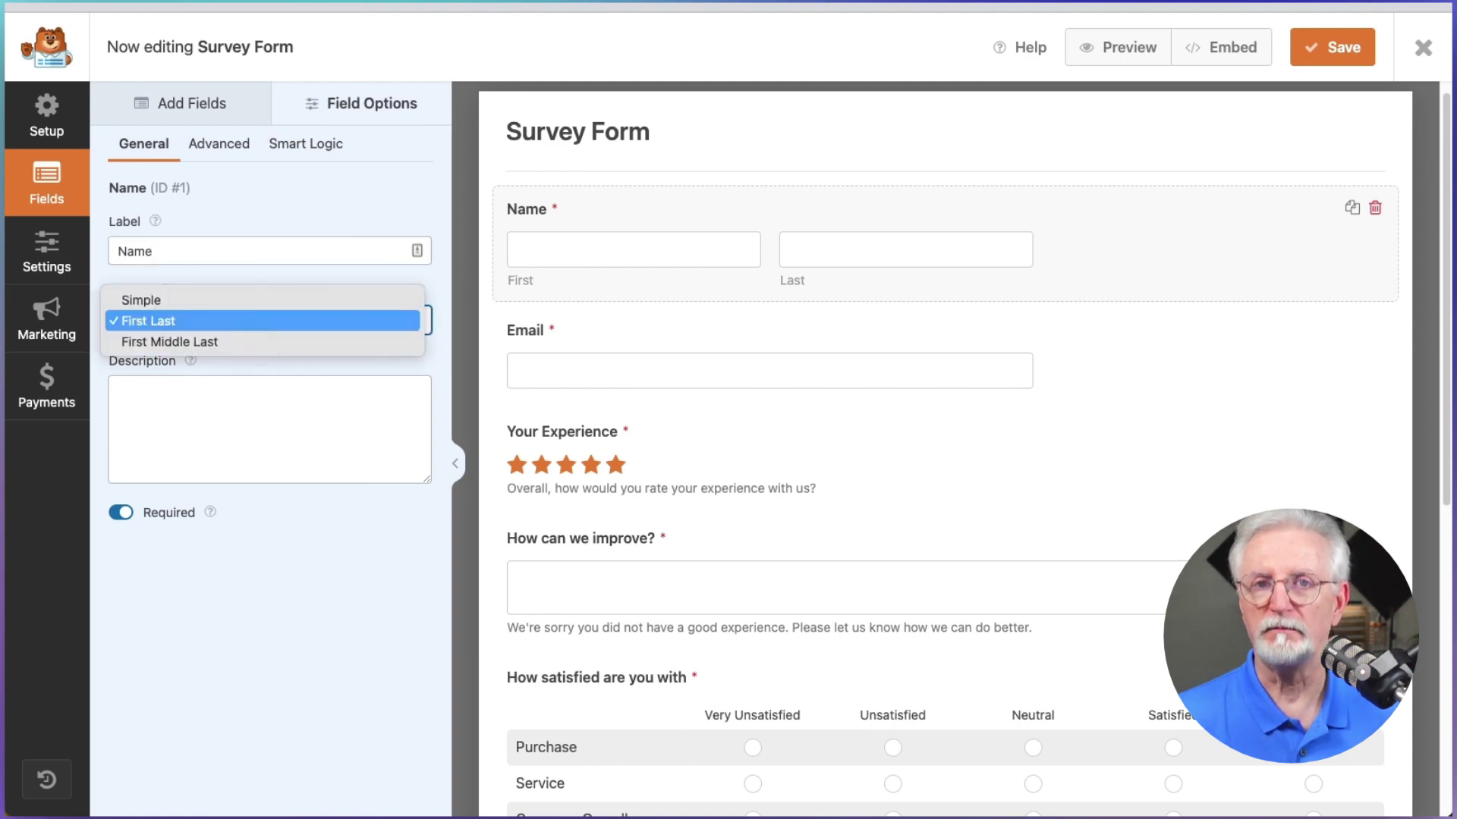
{"action": "left_click", "coordinate": [250, 319]}
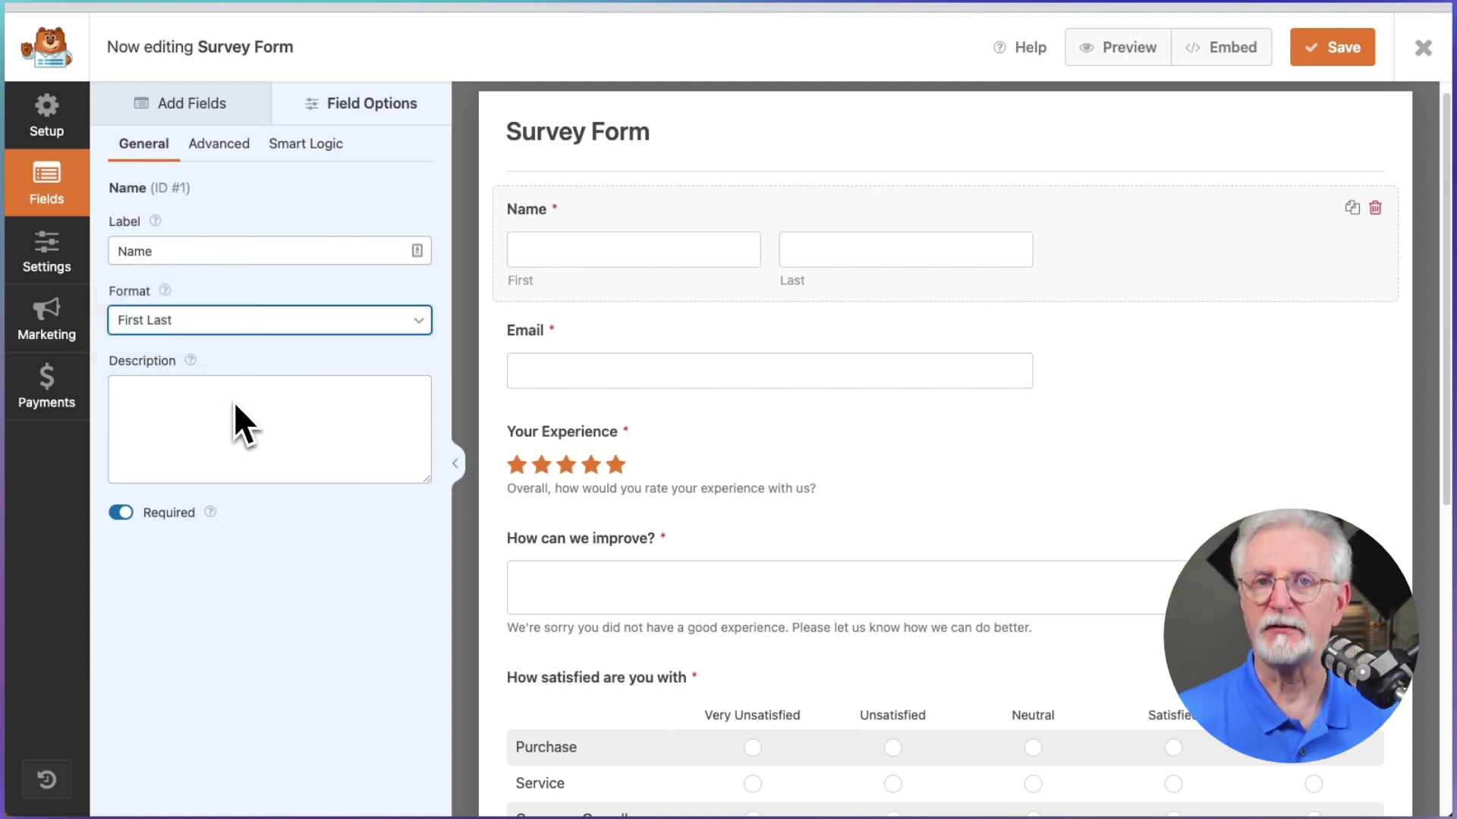
{"action": "left_click", "coordinate": [123, 515]}
{"action": "left_click", "coordinate": [124, 518]}
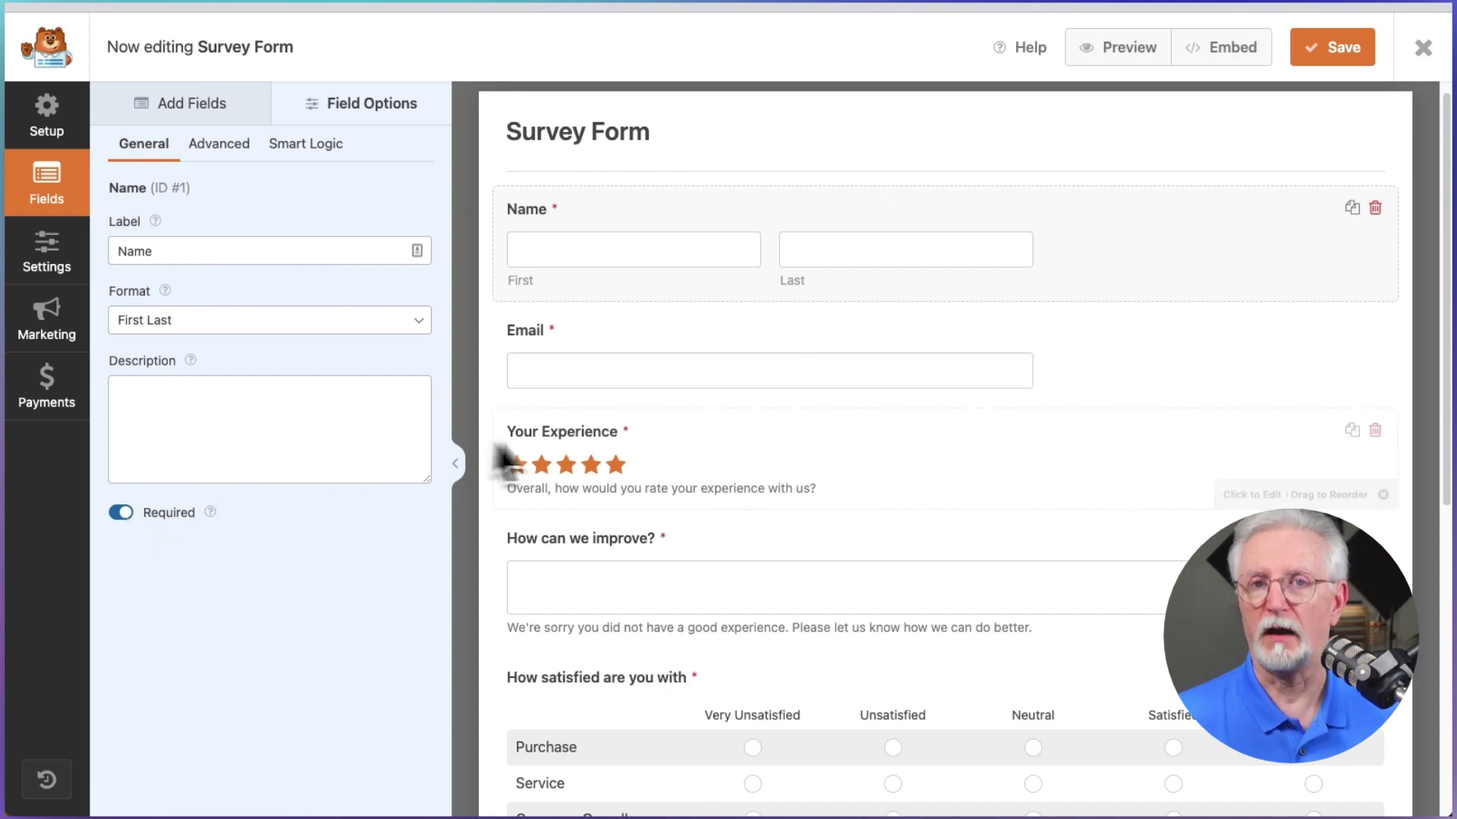
- Examine the general options of the Your Experience rating field: label, description and scale
{"action": "left_click", "coordinate": [611, 460]}
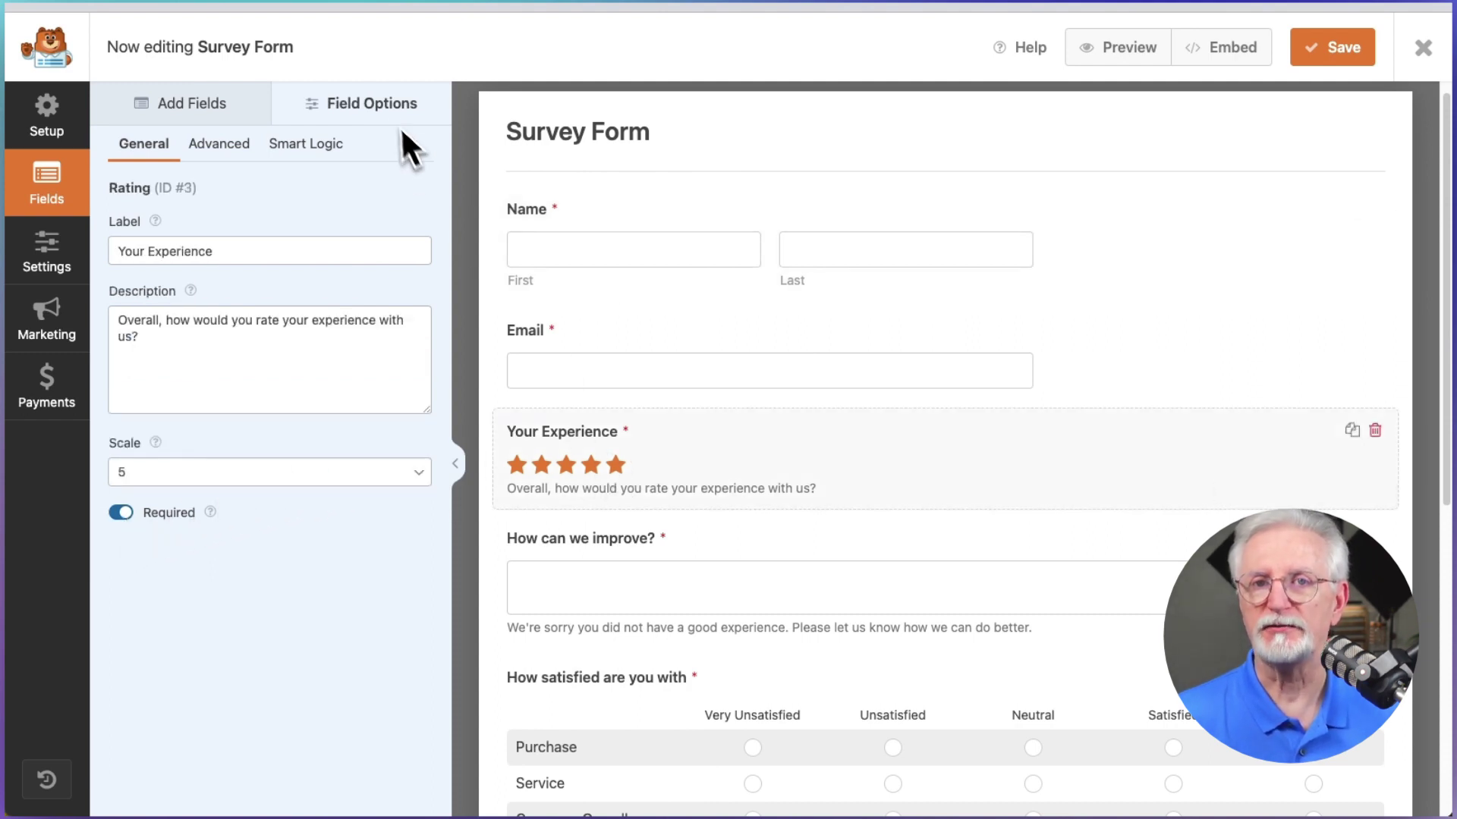
{"action": "left_click", "coordinate": [282, 255]}
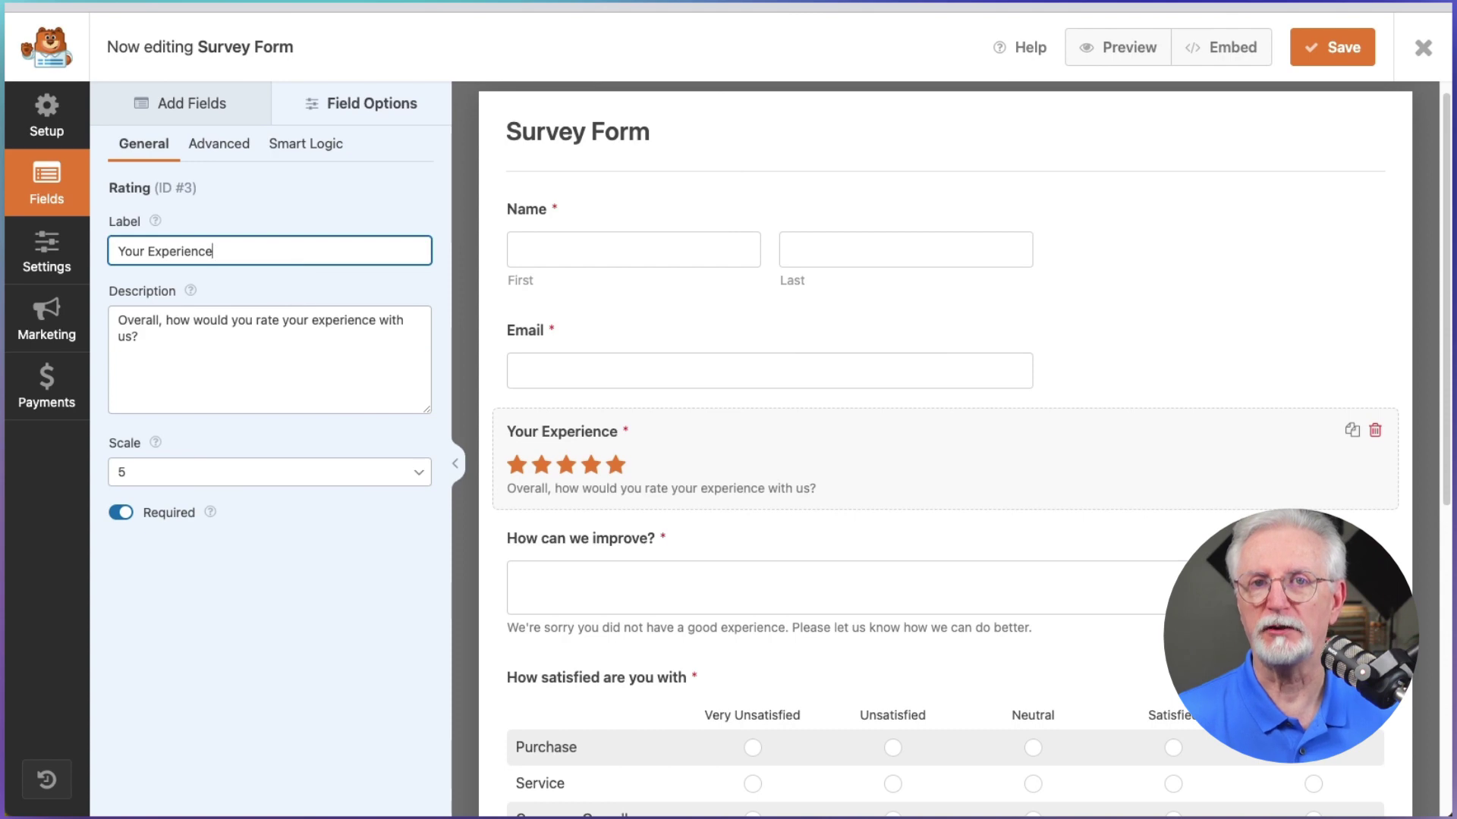
{"action": "left_click", "coordinate": [222, 336]}
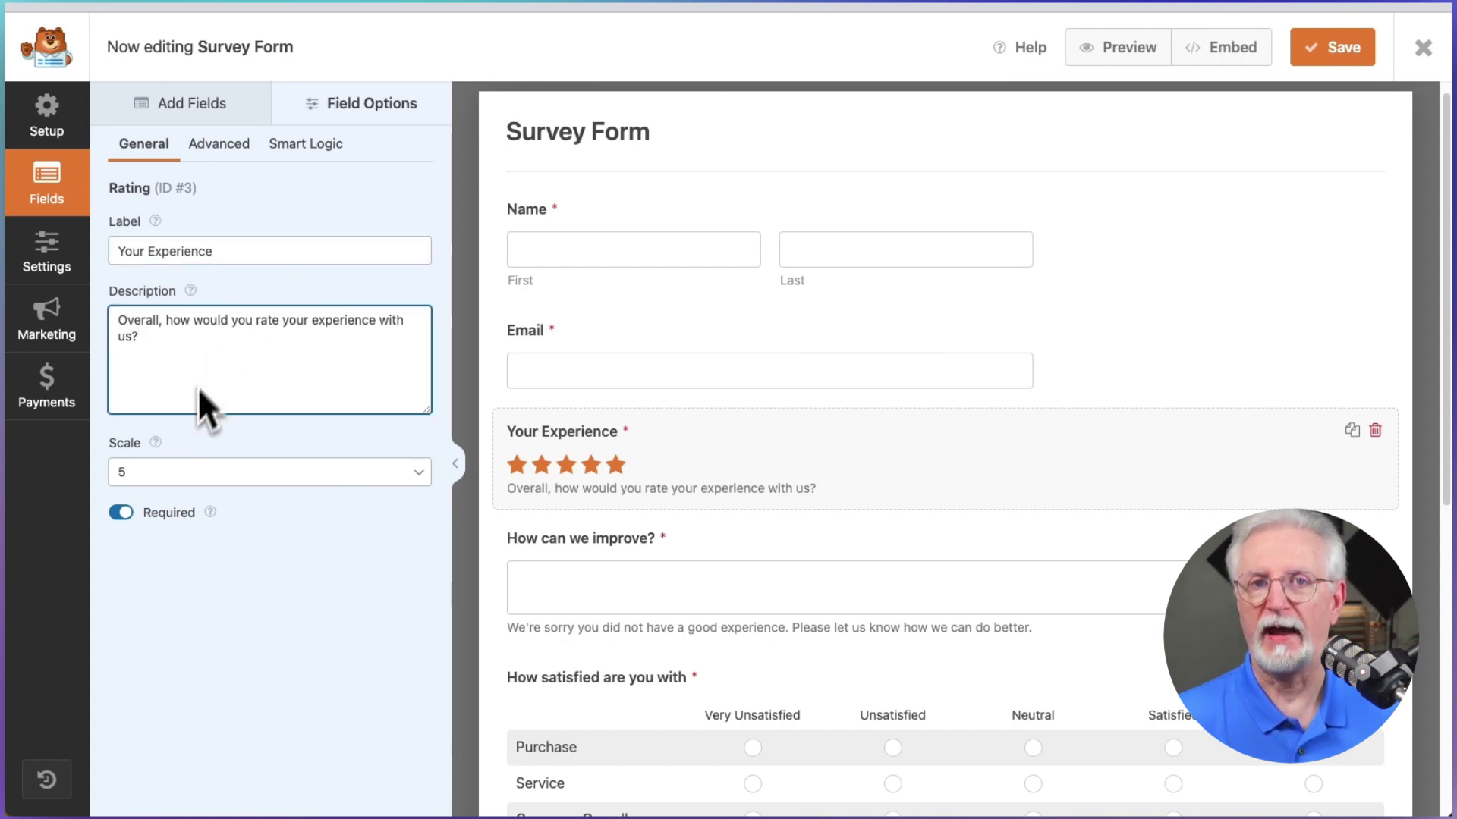
{"action": "left_click", "coordinate": [191, 472]}
{"action": "left_click", "coordinate": [188, 472]}
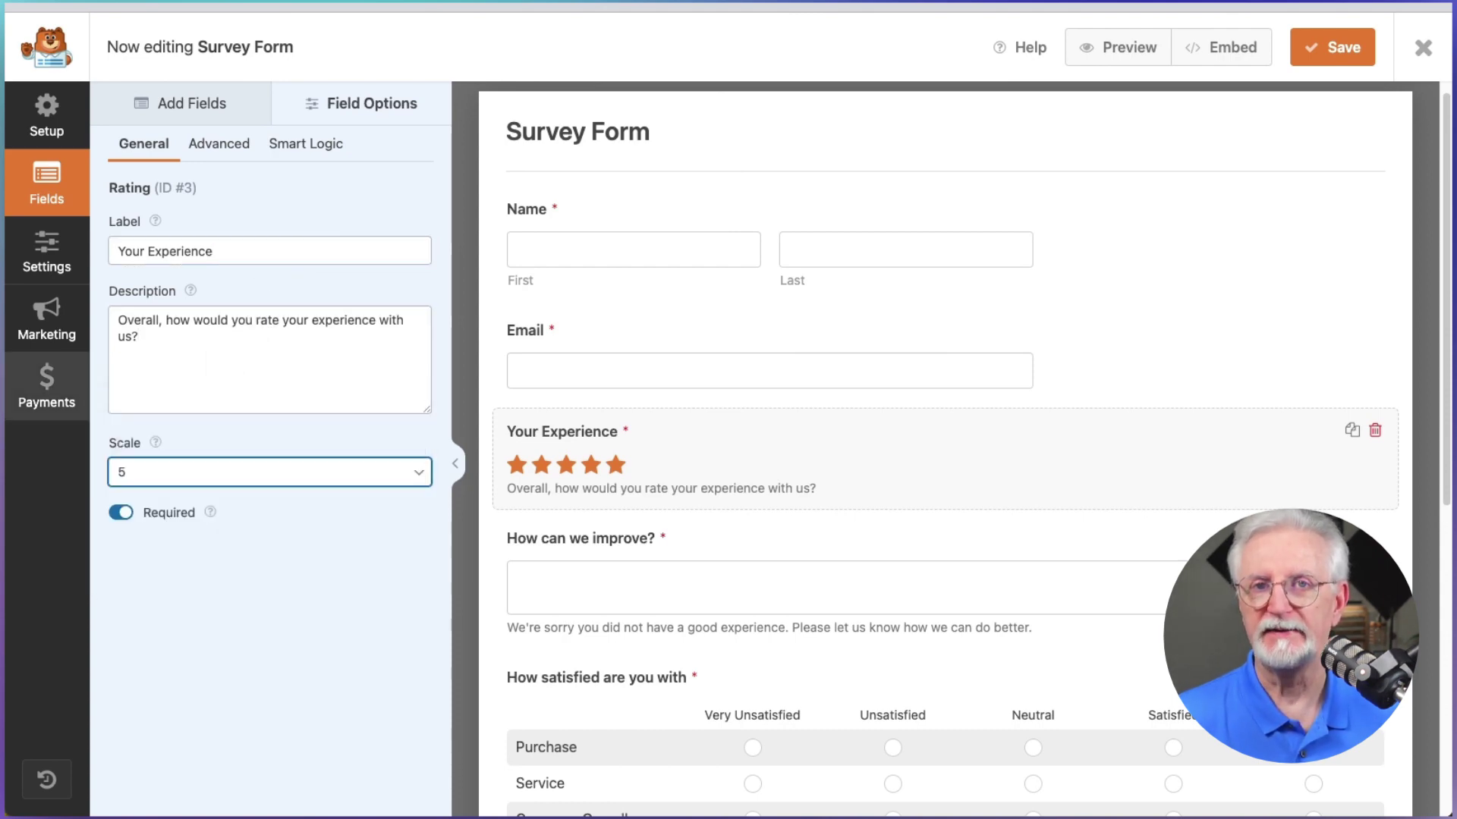
- Examine the rating field's advanced options for icon, icon size, icon color and CSS classes
{"action": "left_click", "coordinate": [217, 152]}
{"action": "left_click", "coordinate": [211, 251]}
{"action": "left_click", "coordinate": [211, 250]}
{"action": "left_click", "coordinate": [185, 320]}
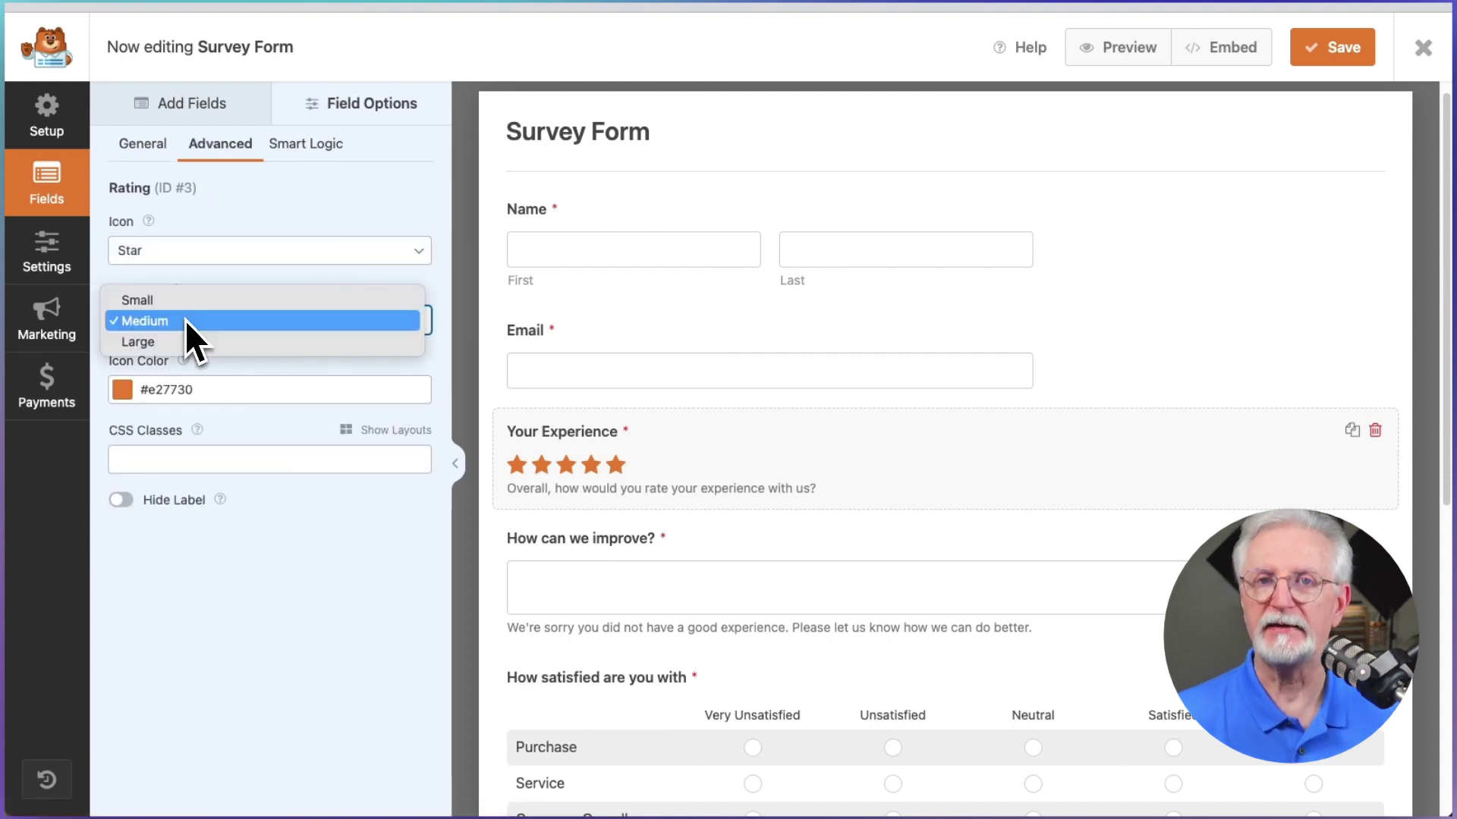
{"action": "left_click", "coordinate": [185, 321]}
{"action": "left_click", "coordinate": [202, 387]}
{"action": "left_click", "coordinate": [290, 459]}
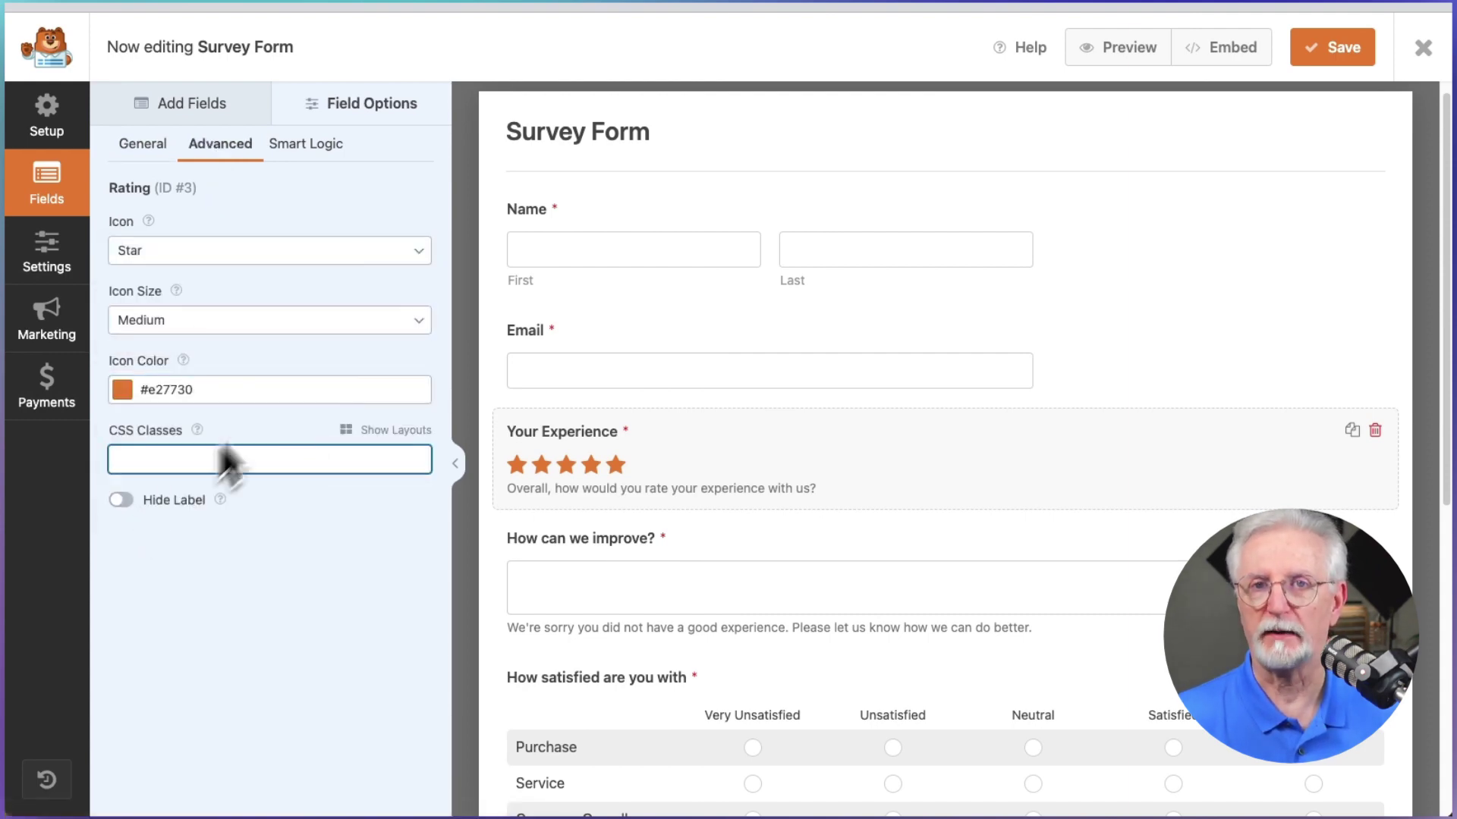
- Enable conditional logic for the Your Experience rating field and save the form
{"action": "left_click", "coordinate": [318, 146]}
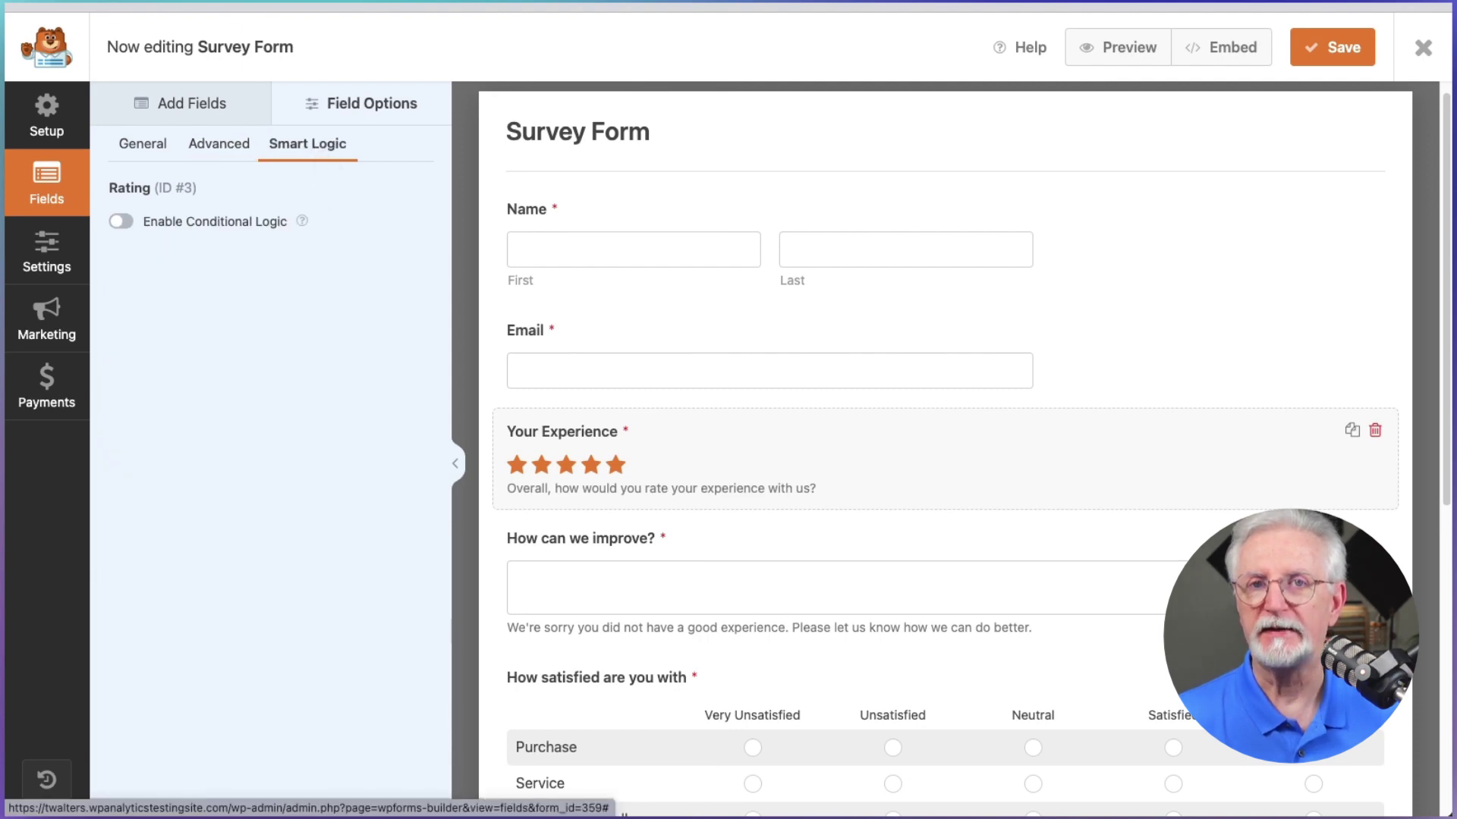
{"action": "left_click", "coordinate": [132, 223]}
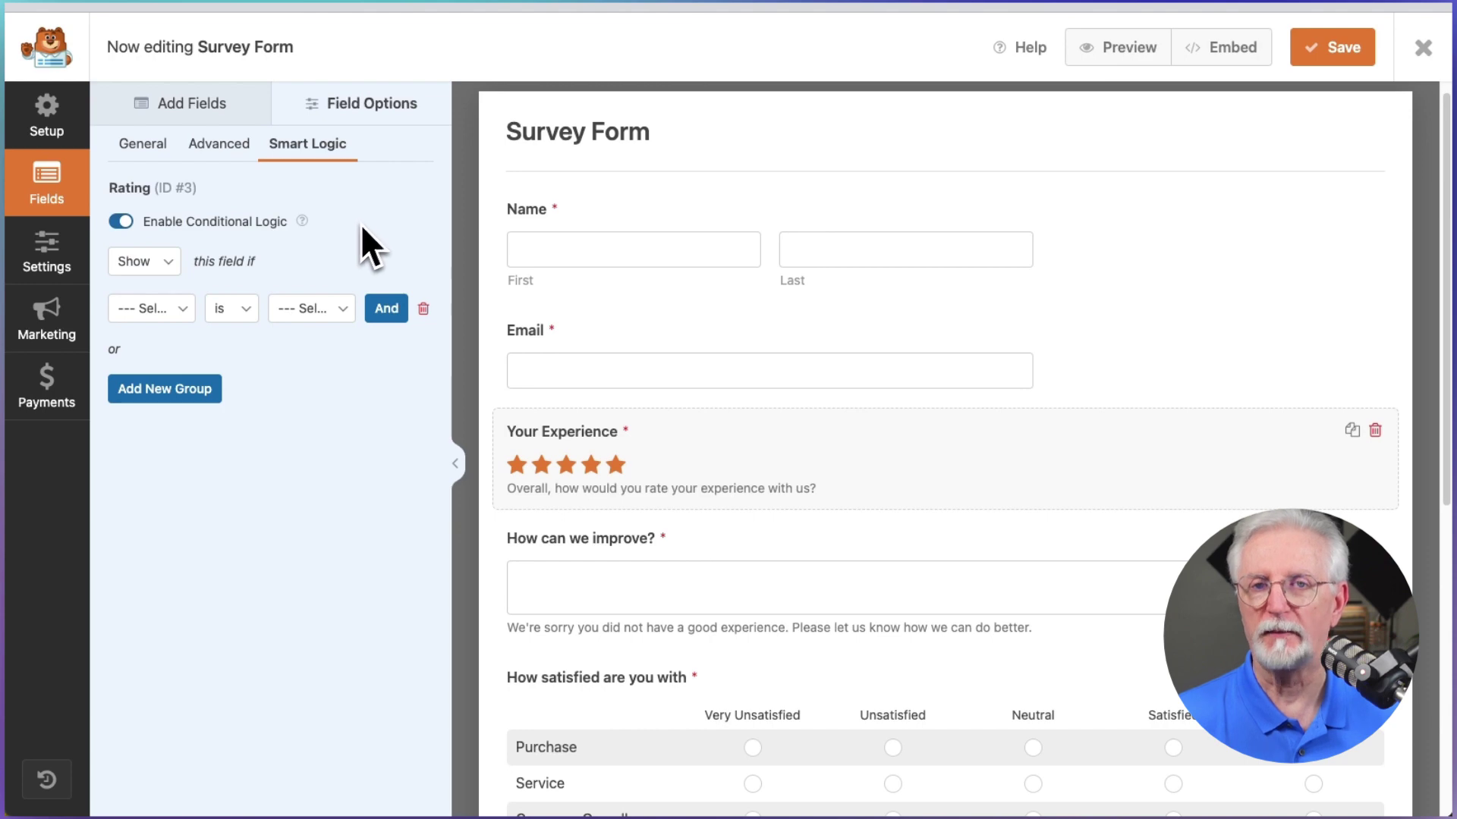
{"action": "left_click", "coordinate": [1359, 51]}
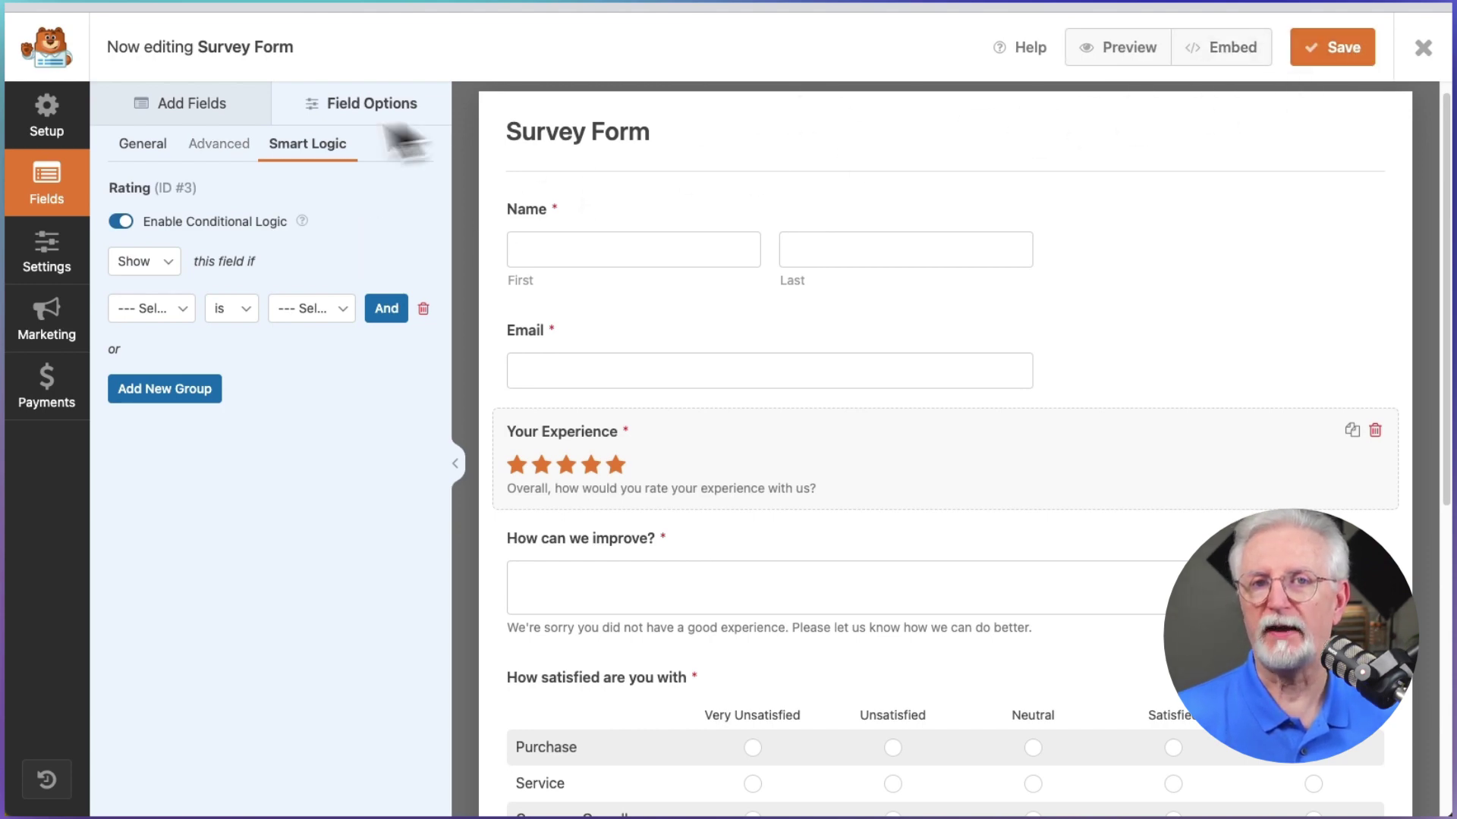
- Examine the form's general settings: form name, description, submit button text and submit button processing text
{"action": "left_click", "coordinate": [46, 250]}
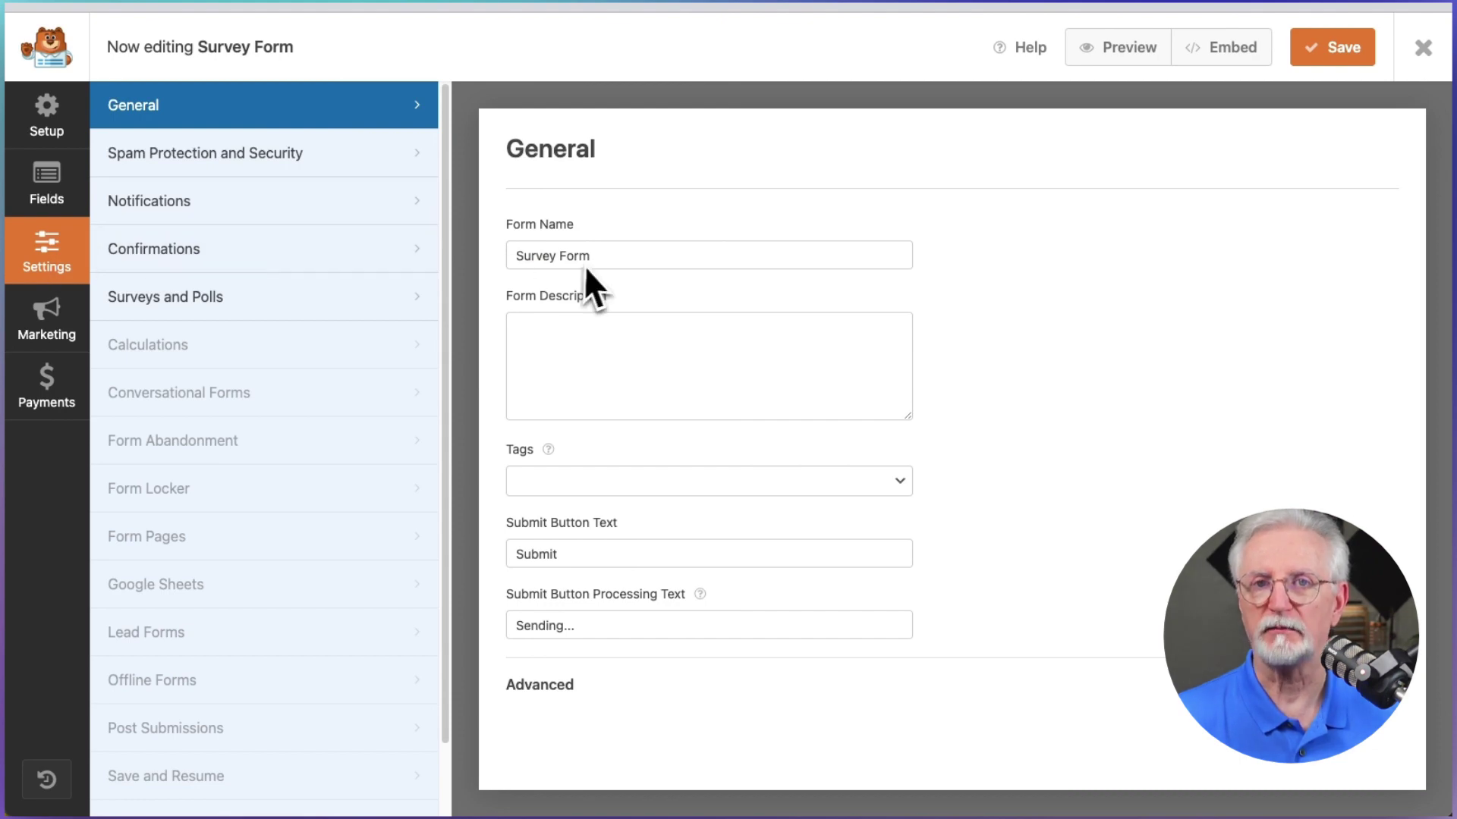
{"action": "left_click_drag", "start_coordinate": [592, 257], "coordinate": [510, 258]}
{"action": "left_click", "coordinate": [576, 332]}
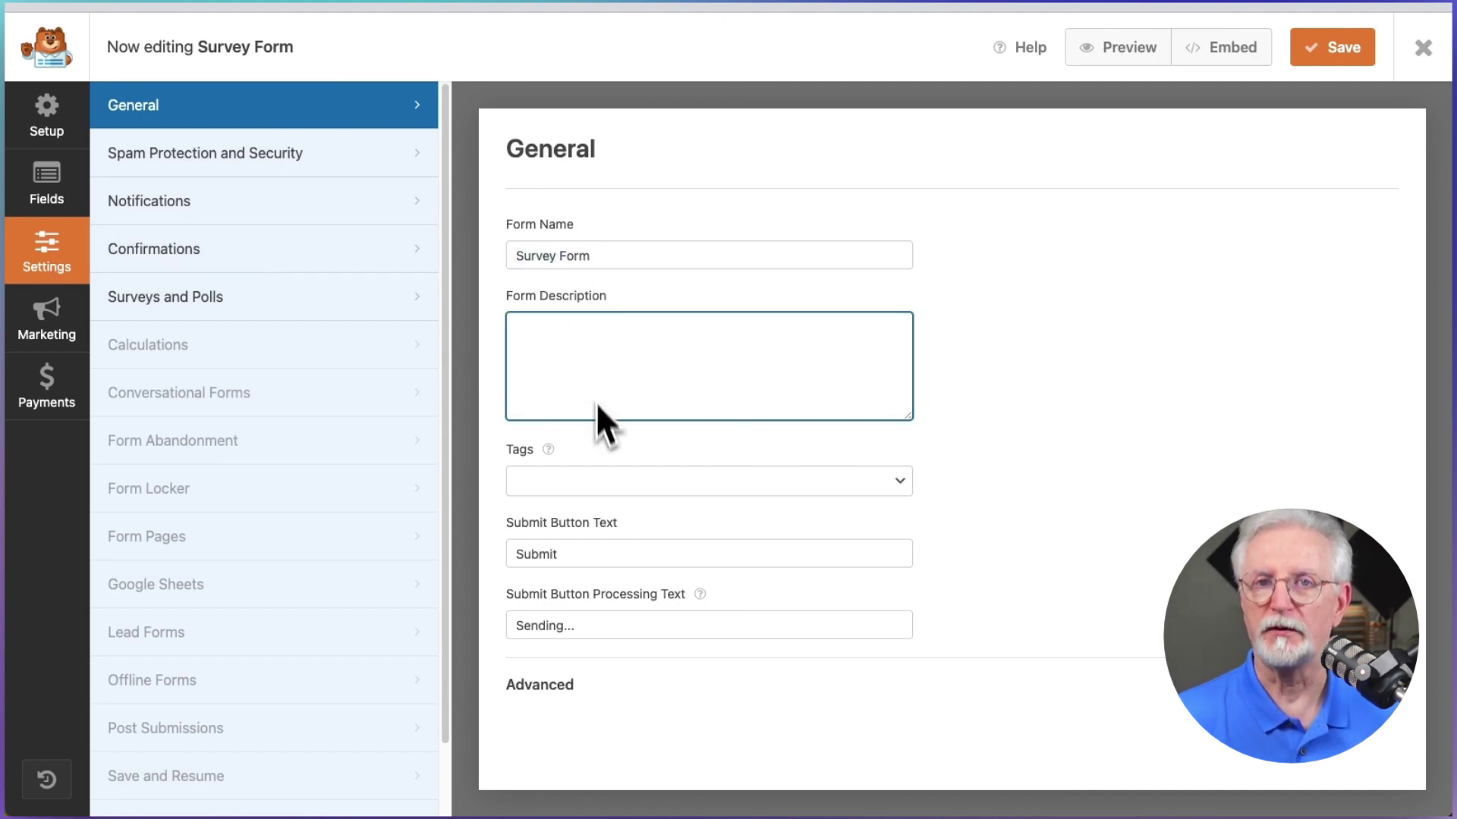
{"action": "left_click", "coordinate": [611, 553]}
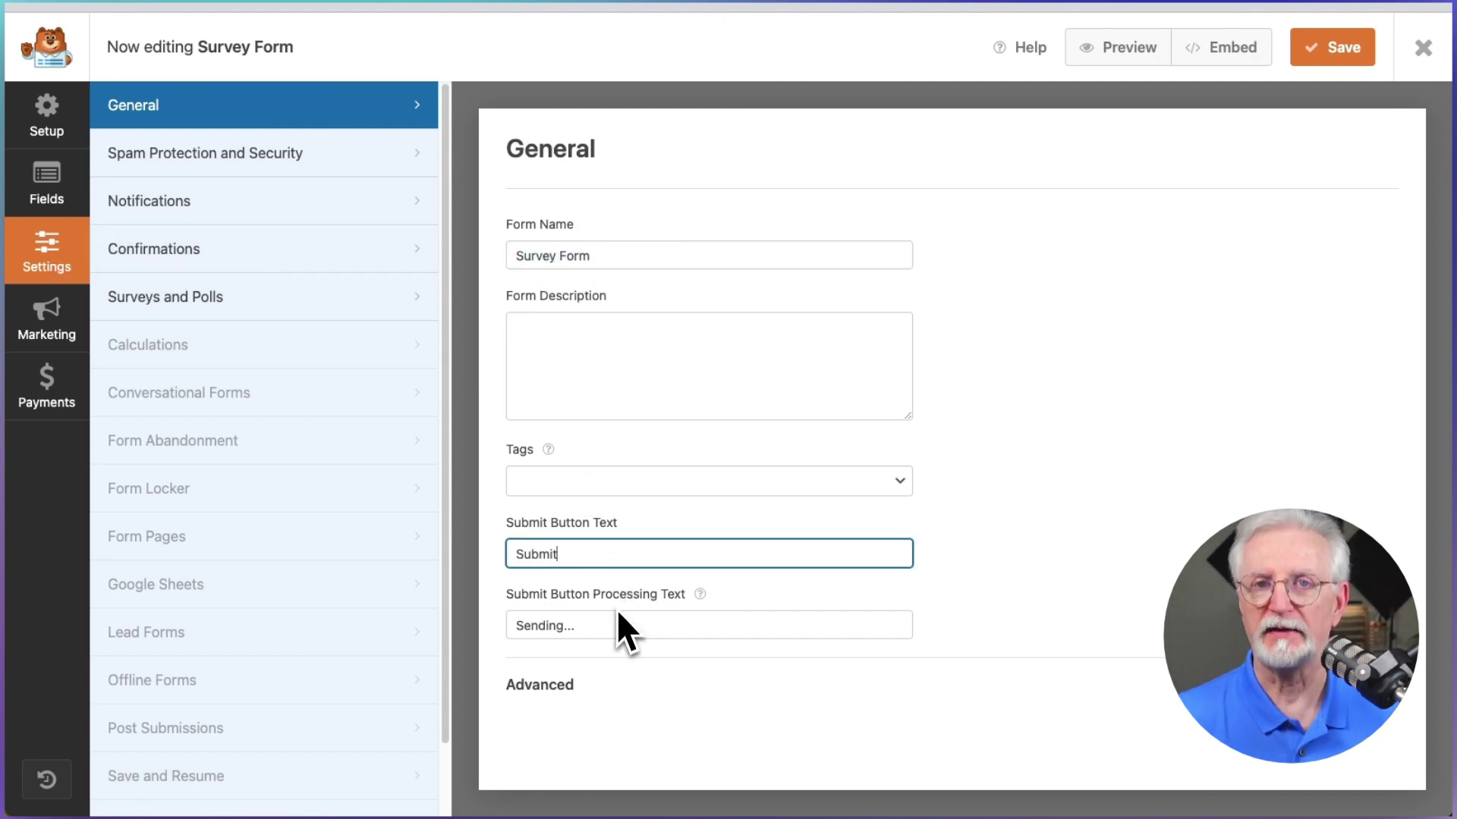
{"action": "left_click", "coordinate": [616, 617]}
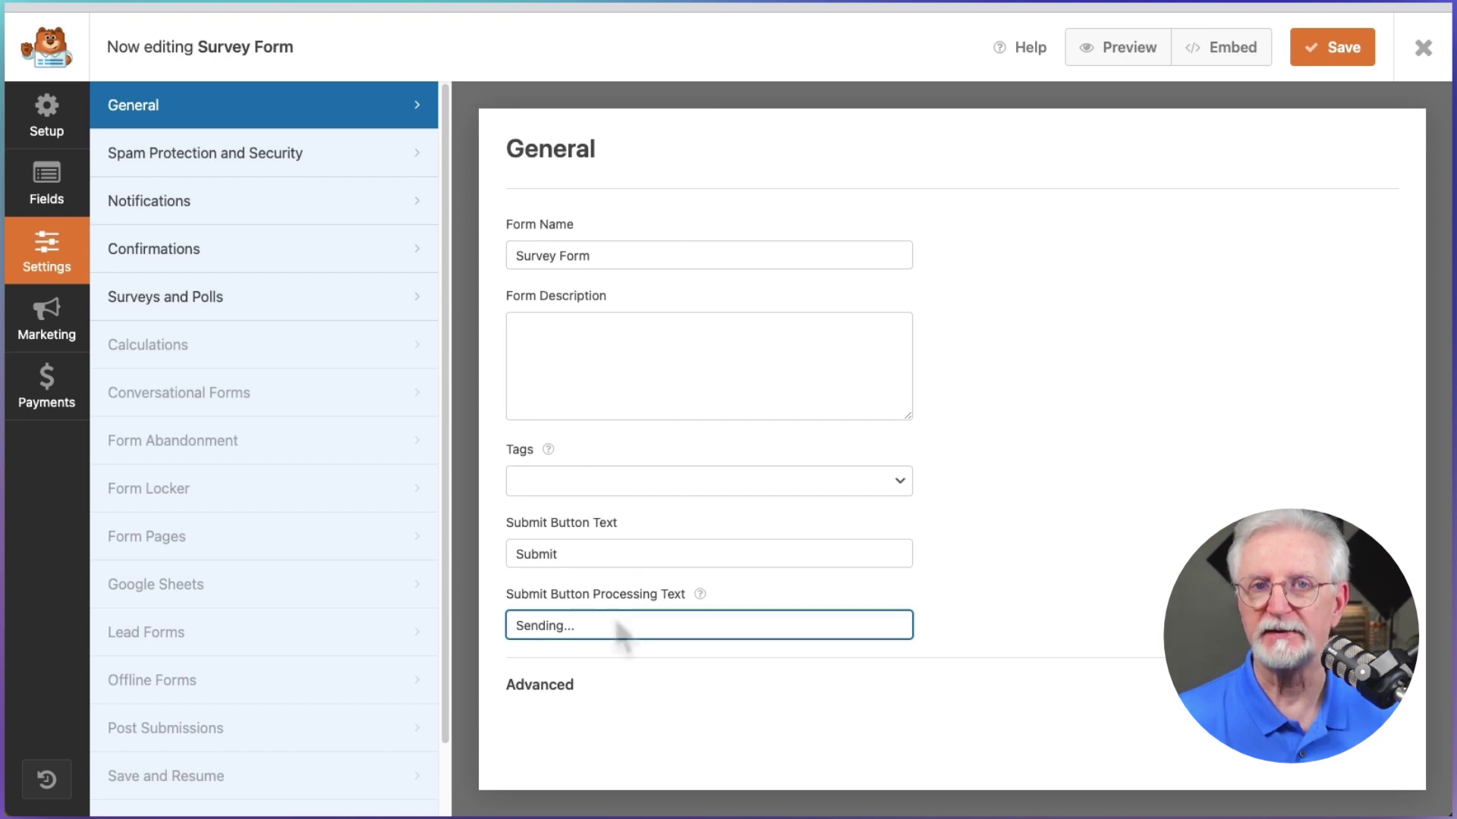
- Examine the form's spam protection and security settings, including the protection, filtering and captcha options
{"action": "left_click", "coordinate": [279, 164]}
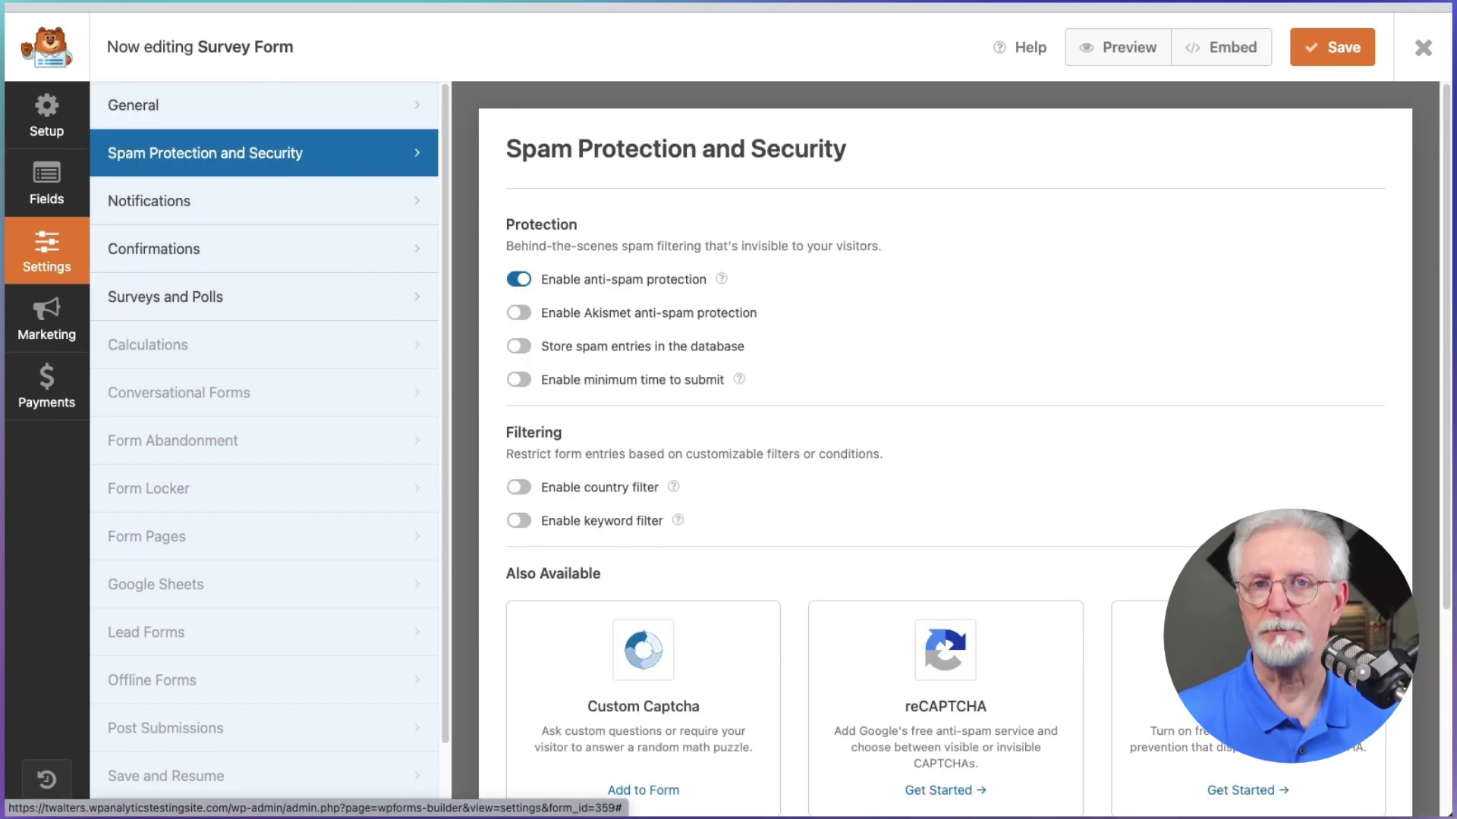
{"action": "scroll", "coordinate": [931, 330], "scroll_direction": "down", "scroll_amount": 4}
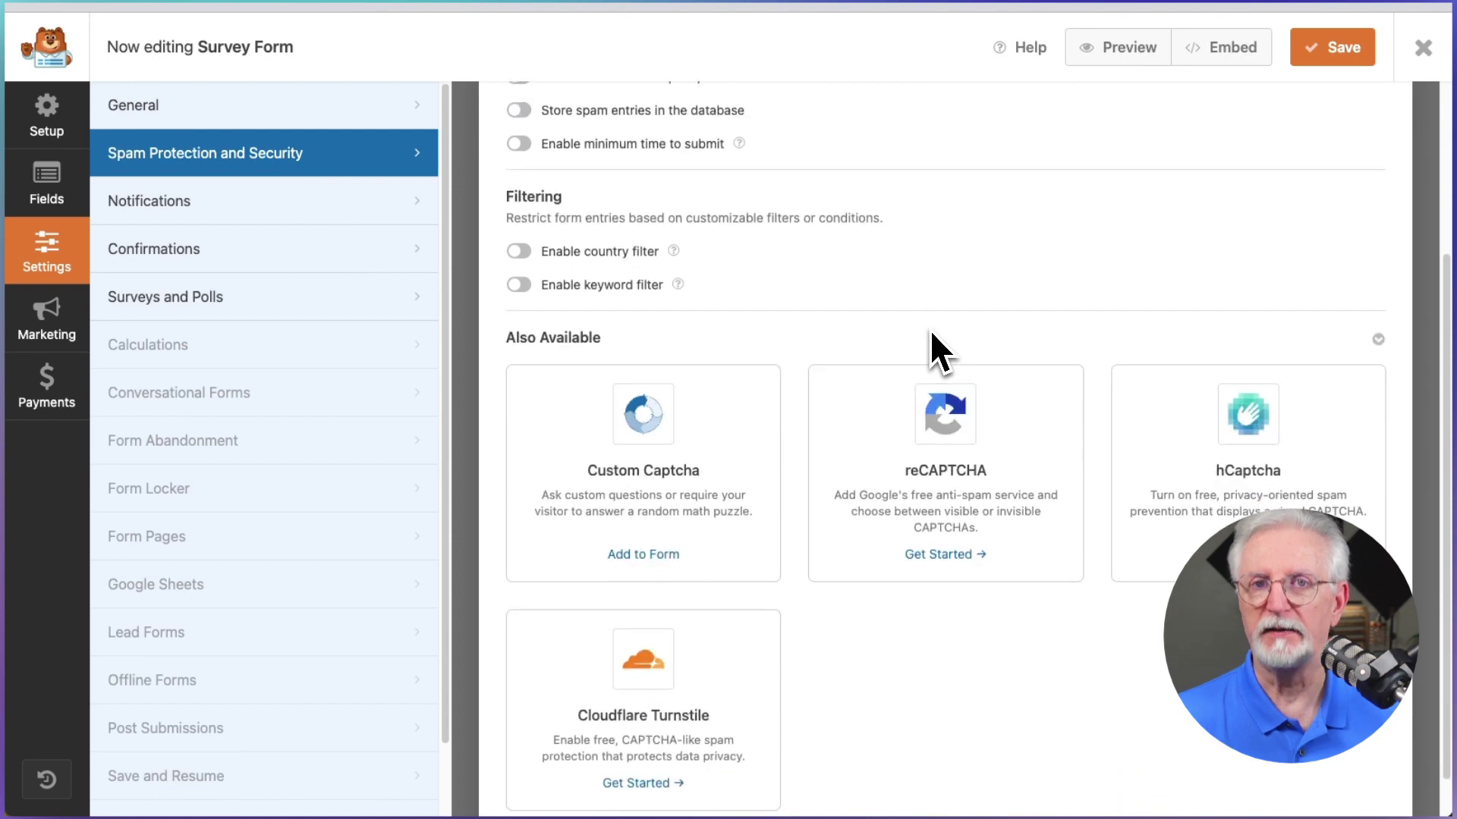
{"action": "scroll", "coordinate": [933, 329], "scroll_direction": "up", "scroll_amount": 3}
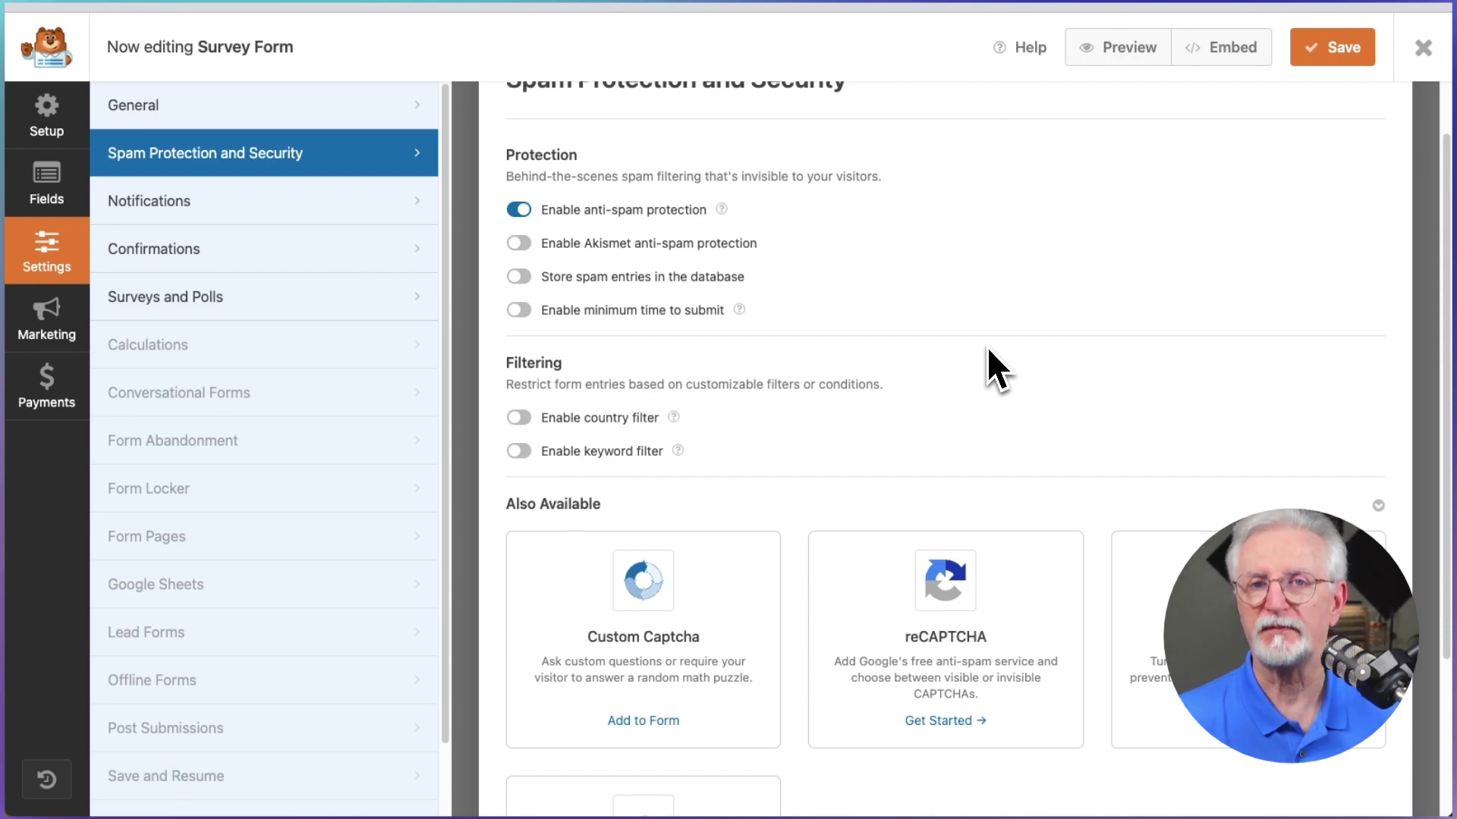
- Examine the form's notification settings, trying the Enable Notifications switch and leaving it on
{"action": "left_click", "coordinate": [335, 199]}
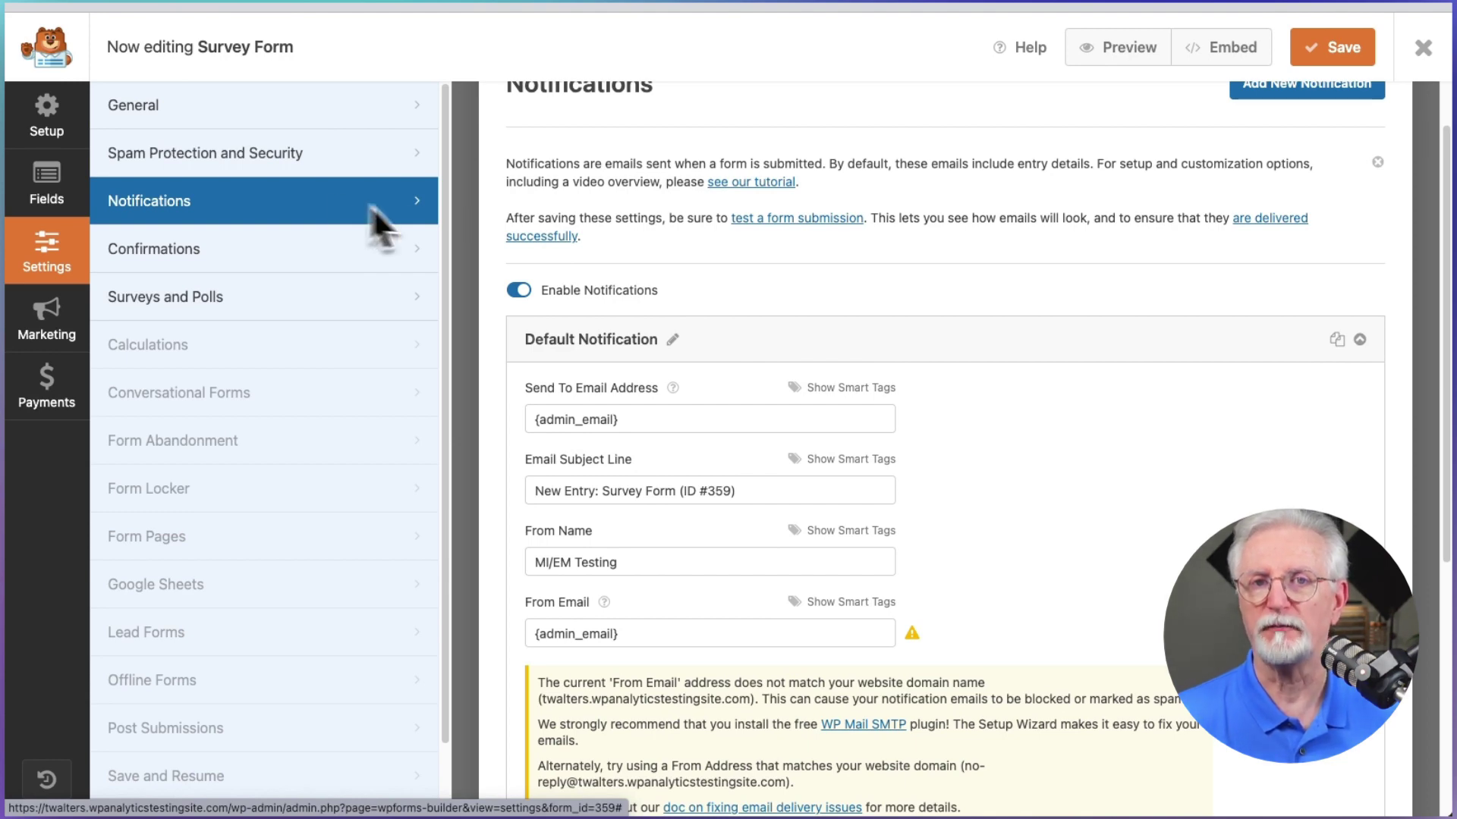
{"action": "left_click", "coordinate": [520, 290]}
{"action": "left_click", "coordinate": [522, 353]}
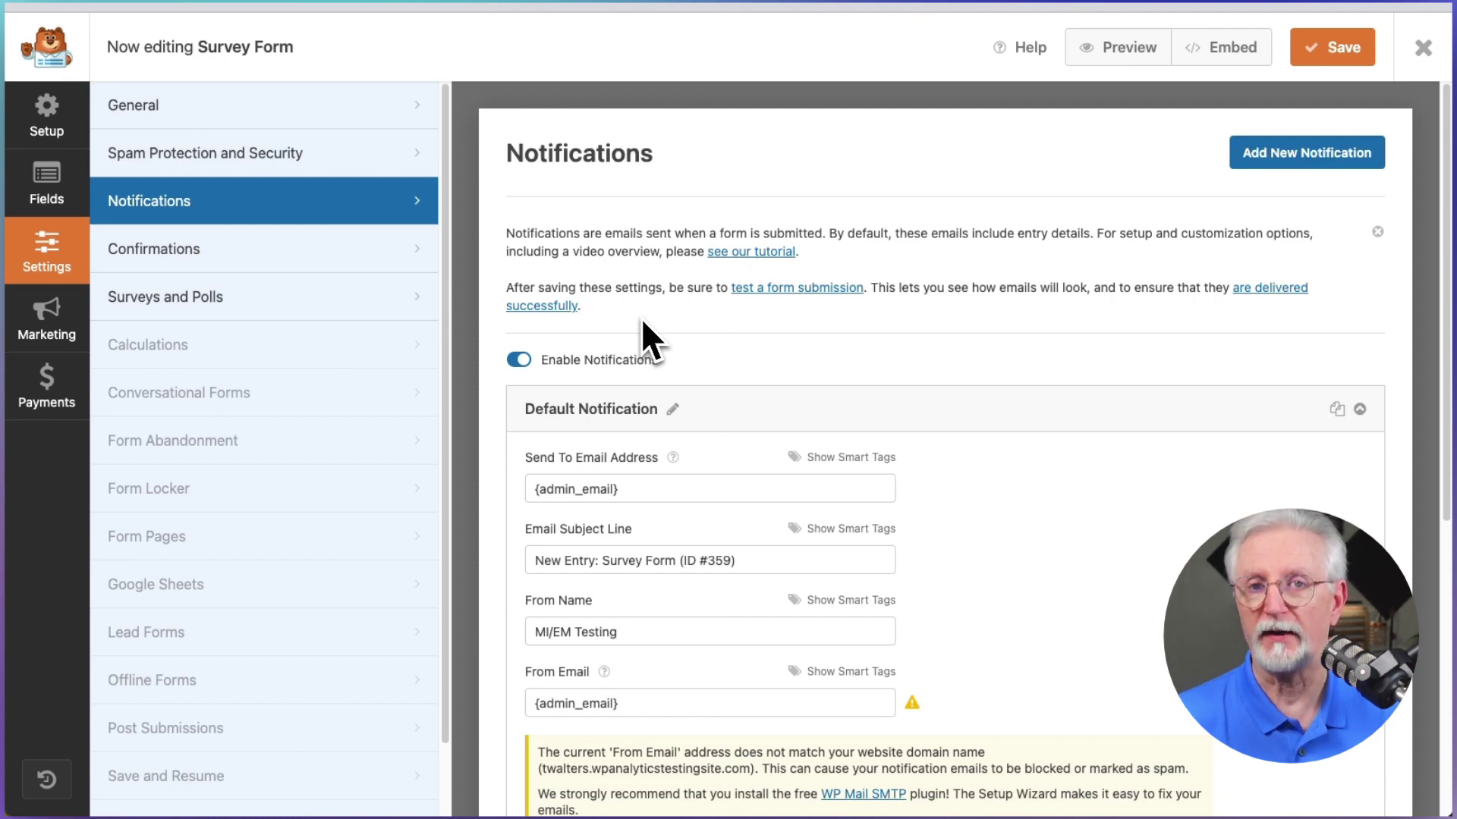
- Examine the form's confirmation settings and the available confirmation types: Message, Show Page and Go to URL (Redirect)
{"action": "left_click", "coordinate": [372, 248]}
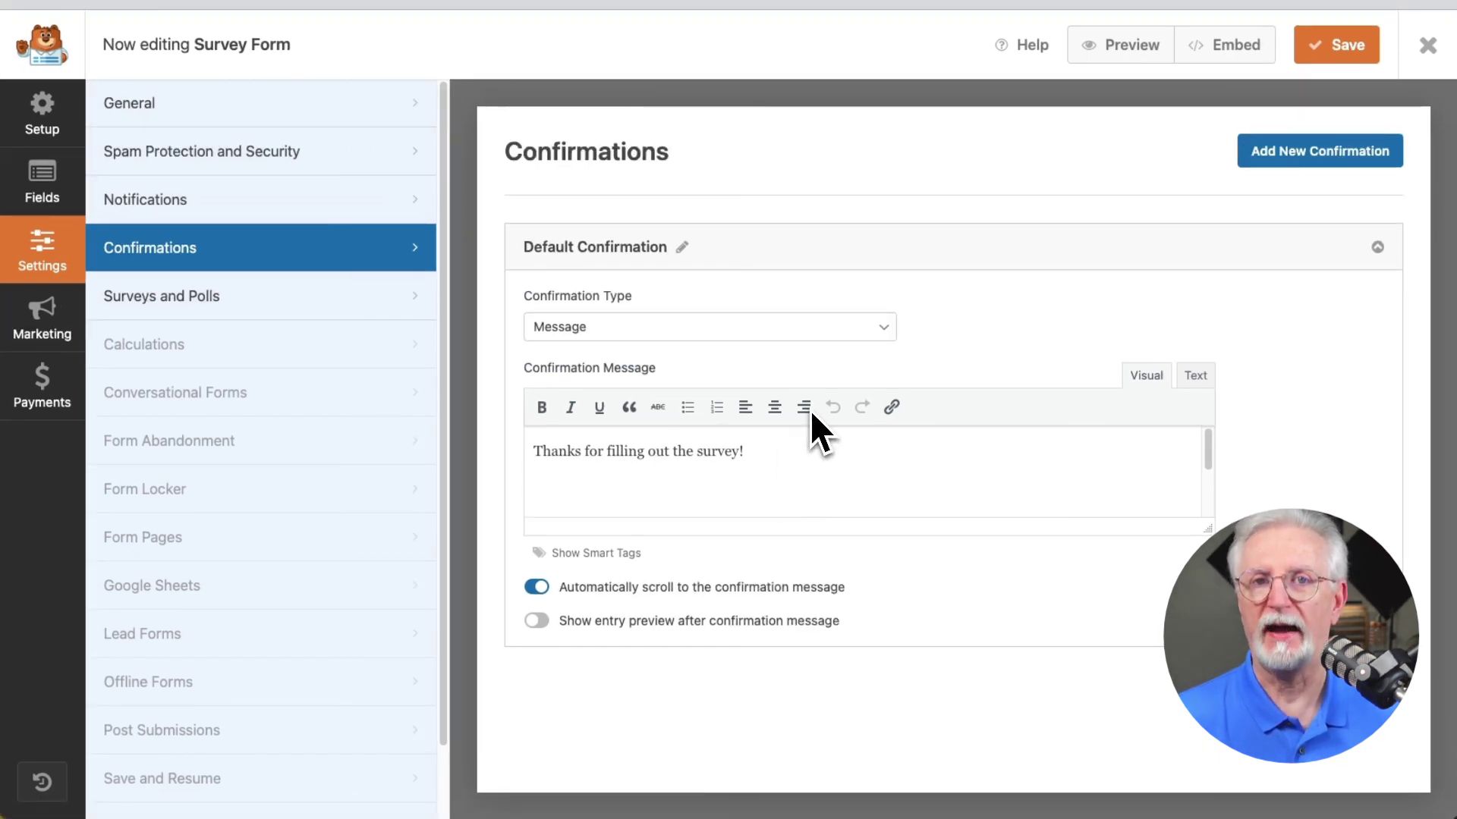
{"action": "left_click", "coordinate": [865, 329]}
{"action": "left_click", "coordinate": [872, 330]}
{"action": "left_click", "coordinate": [875, 330]}
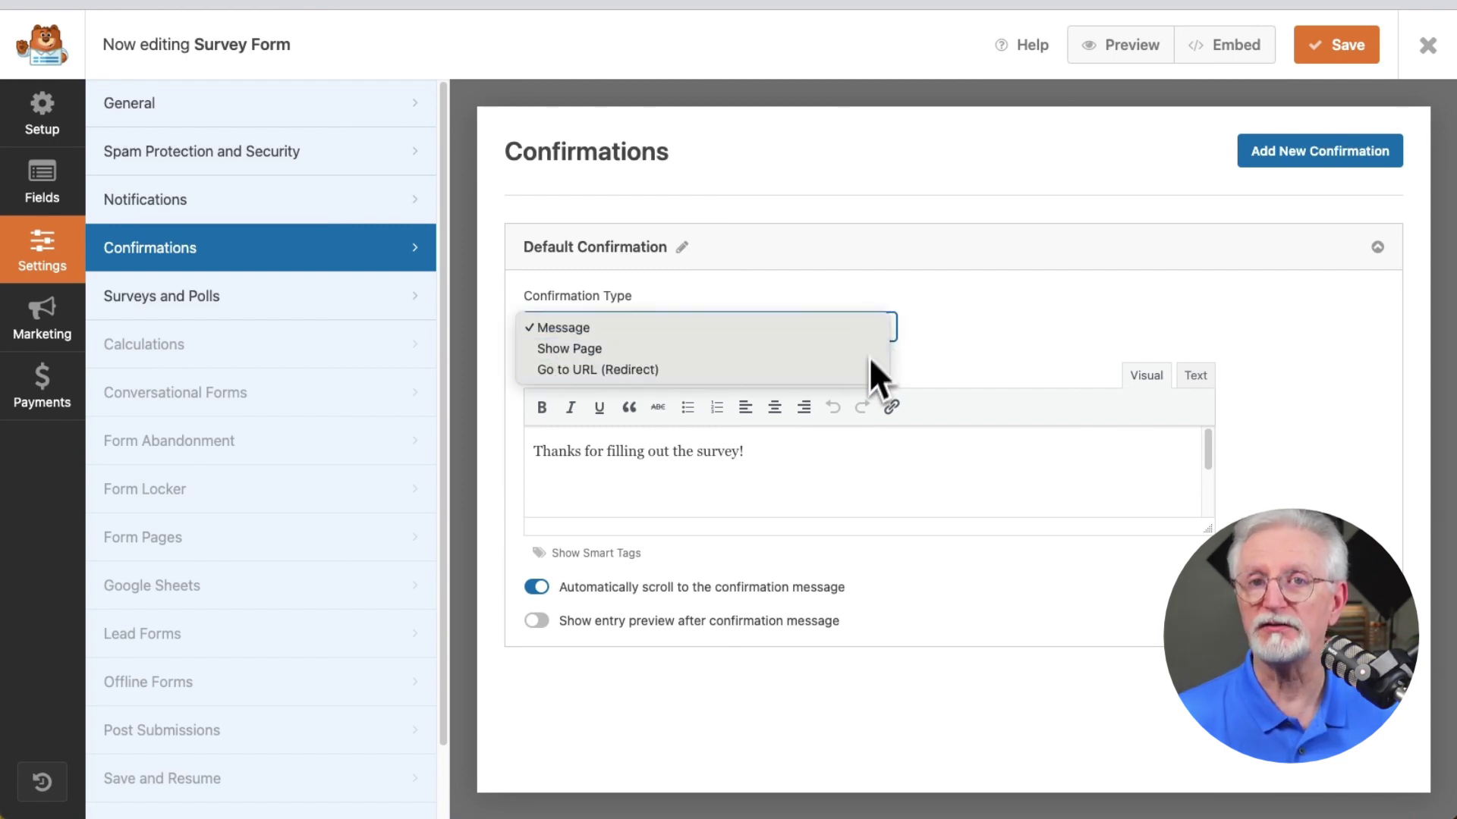
{"action": "left_click", "coordinate": [853, 458]}
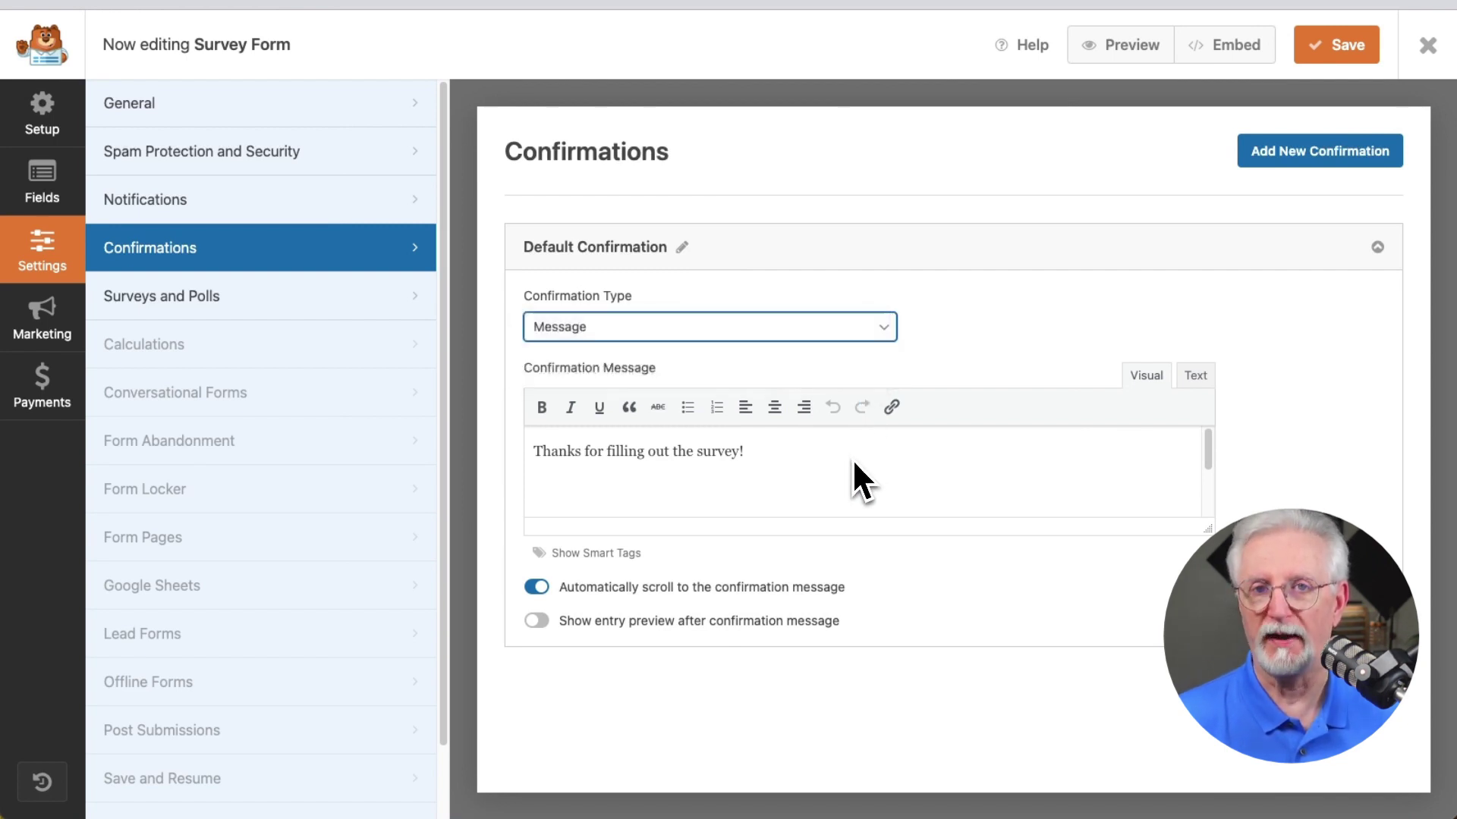
{"action": "left_click", "coordinate": [870, 328]}
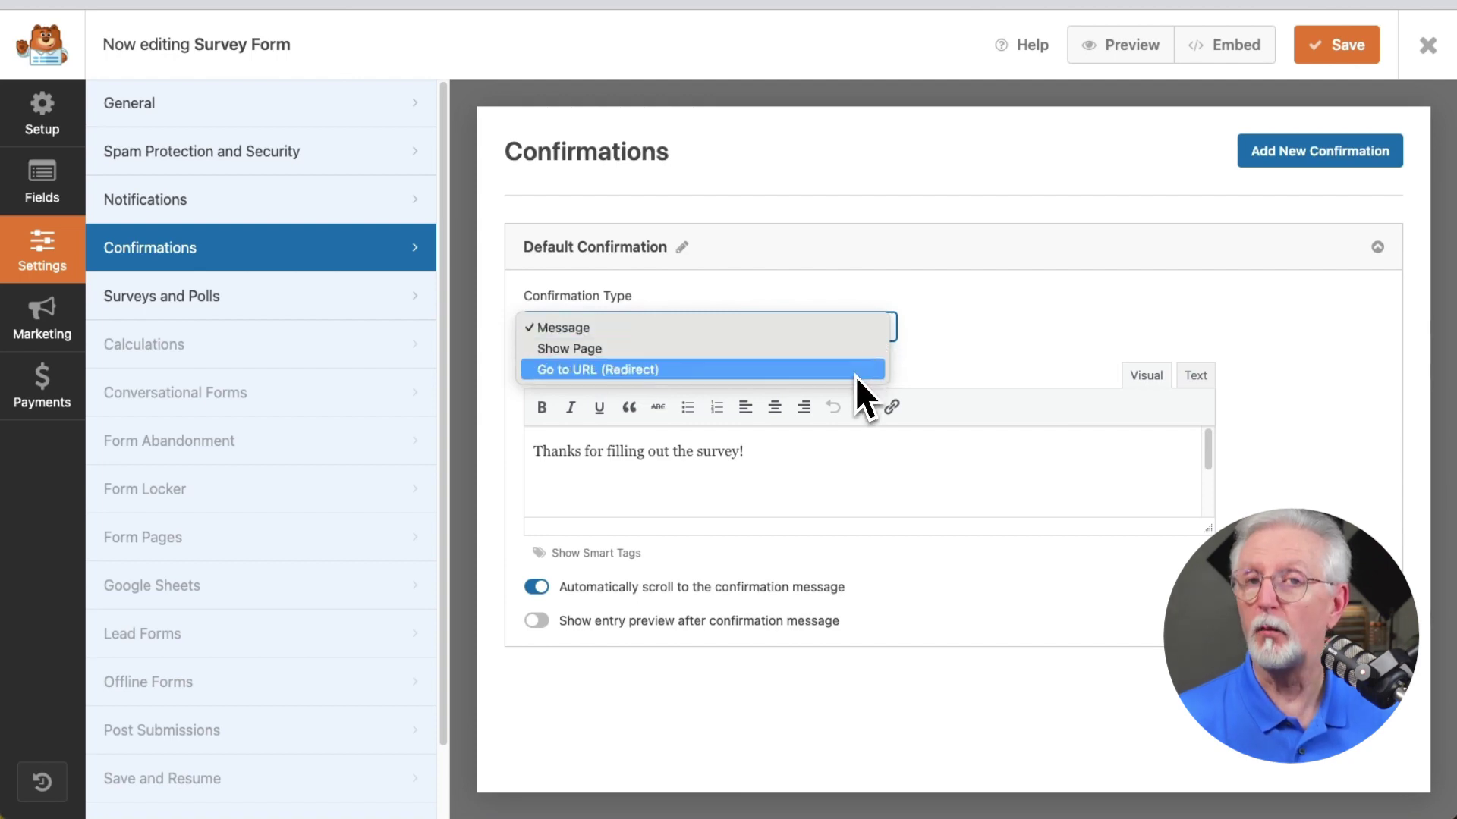
- Make sure survey reporting and poll results are both enabled in the form's Surveys and Polls settings, and save the form
{"action": "left_click", "coordinate": [375, 293]}
{"action": "left_click", "coordinate": [375, 293]}
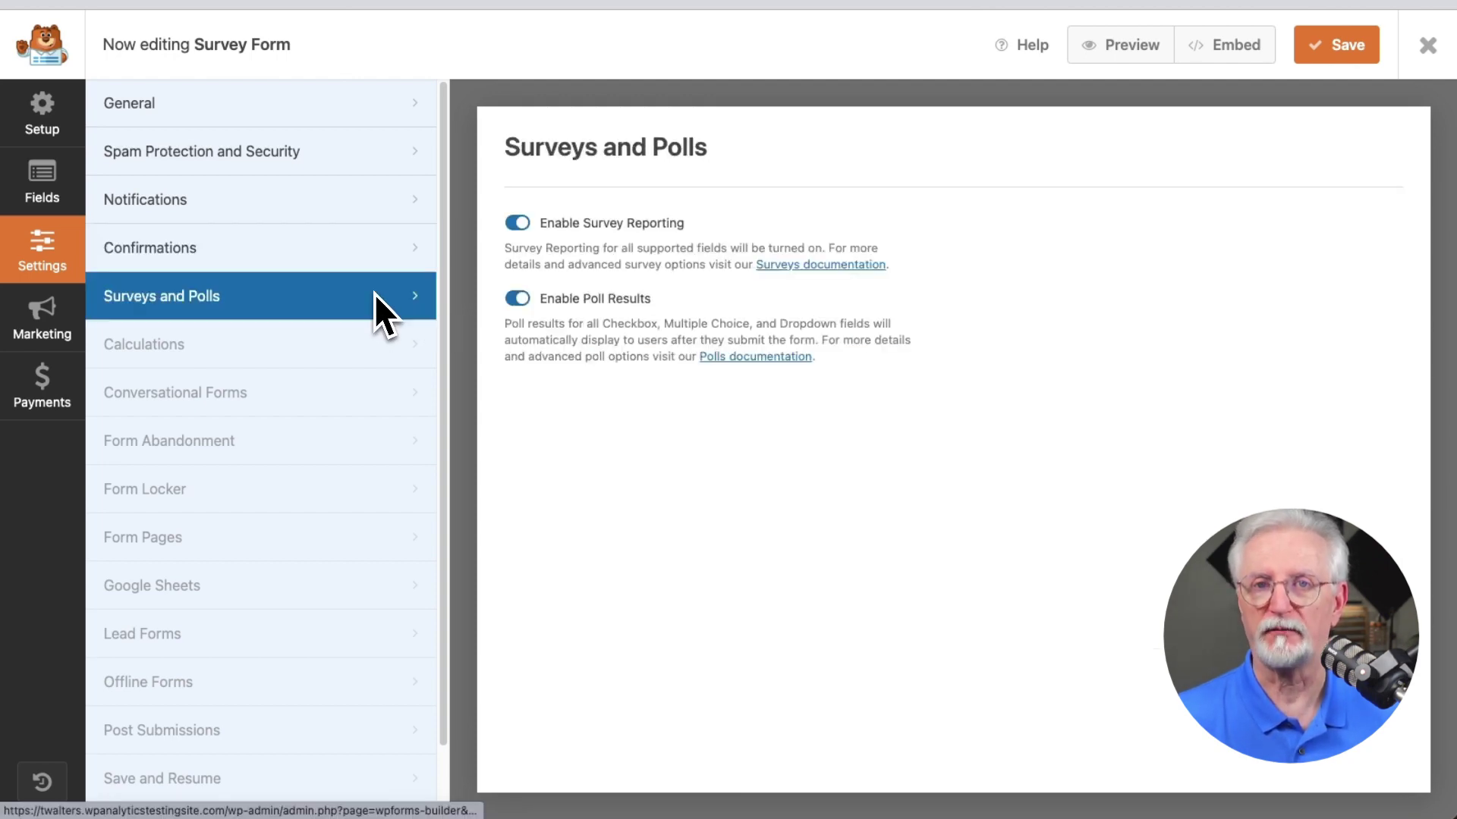
{"action": "left_click", "coordinate": [517, 223]}
{"action": "left_click", "coordinate": [517, 221]}
{"action": "left_click", "coordinate": [526, 297]}
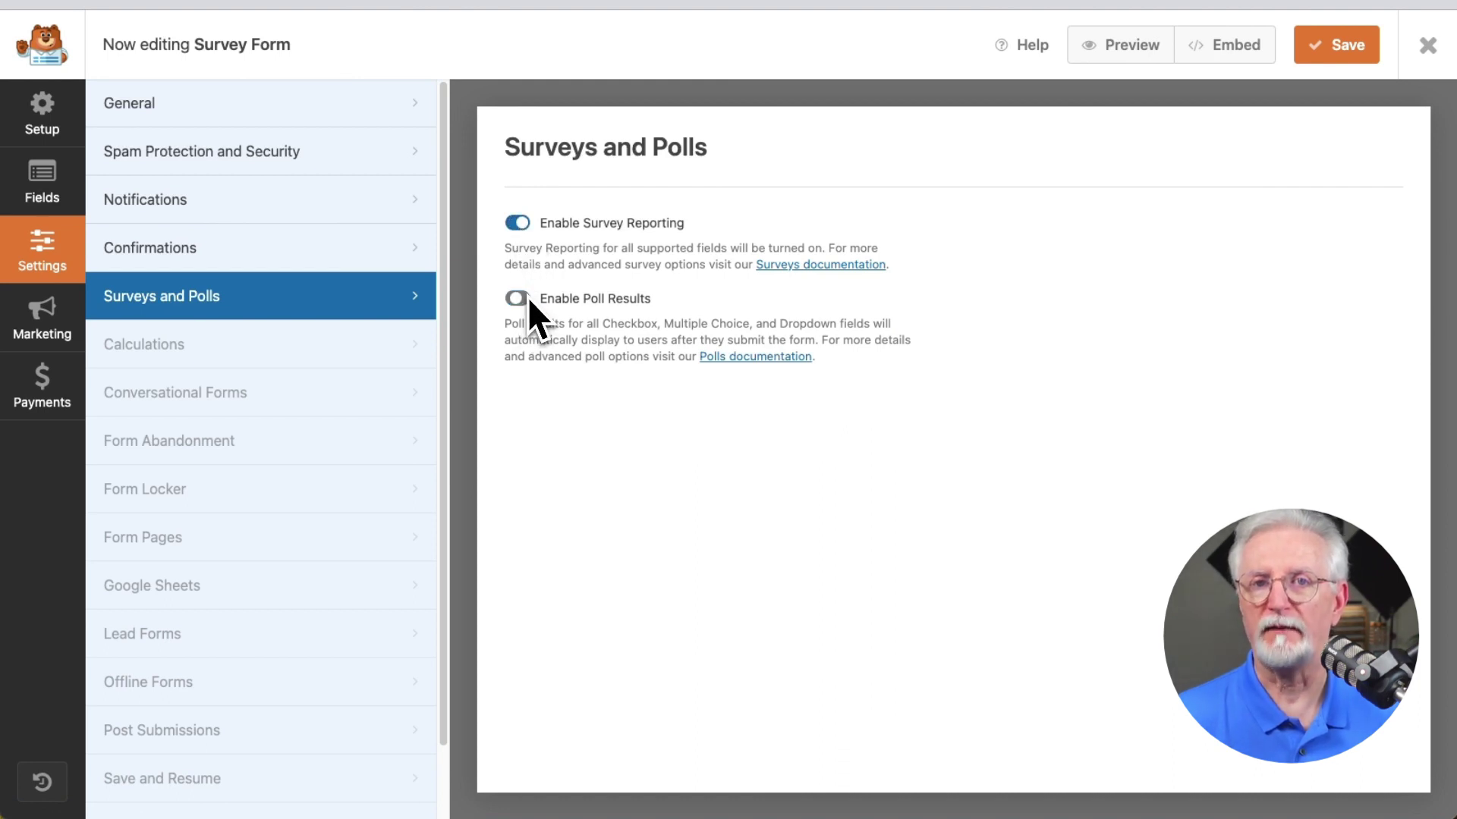
{"action": "left_click", "coordinate": [527, 297]}
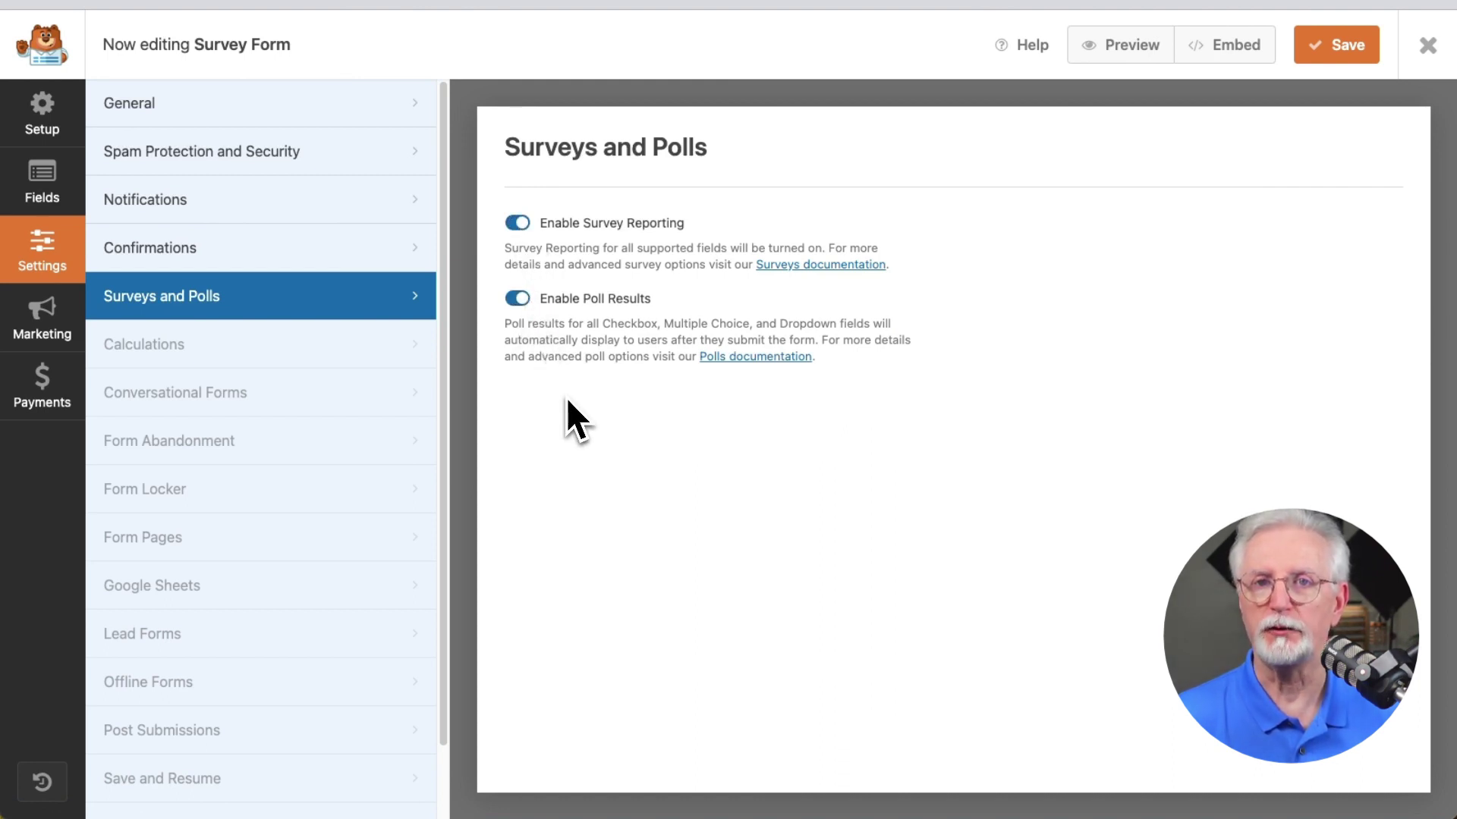
{"action": "left_click", "coordinate": [1348, 47]}
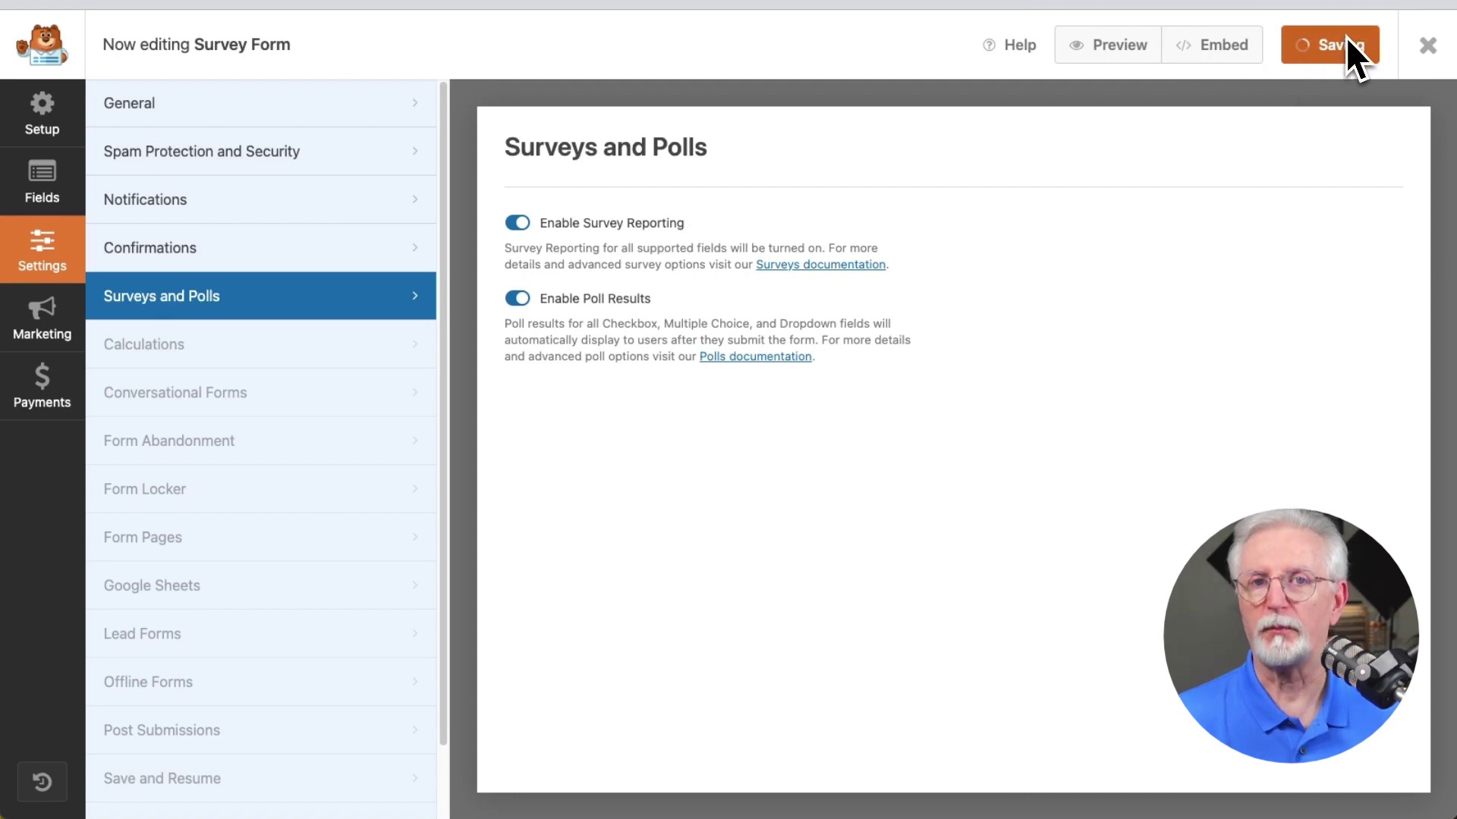
- Embed the form in the Test Survey post by adding a WPForms block and selecting the first Survey Form
{"action": "left_click", "coordinate": [1248, 48]}
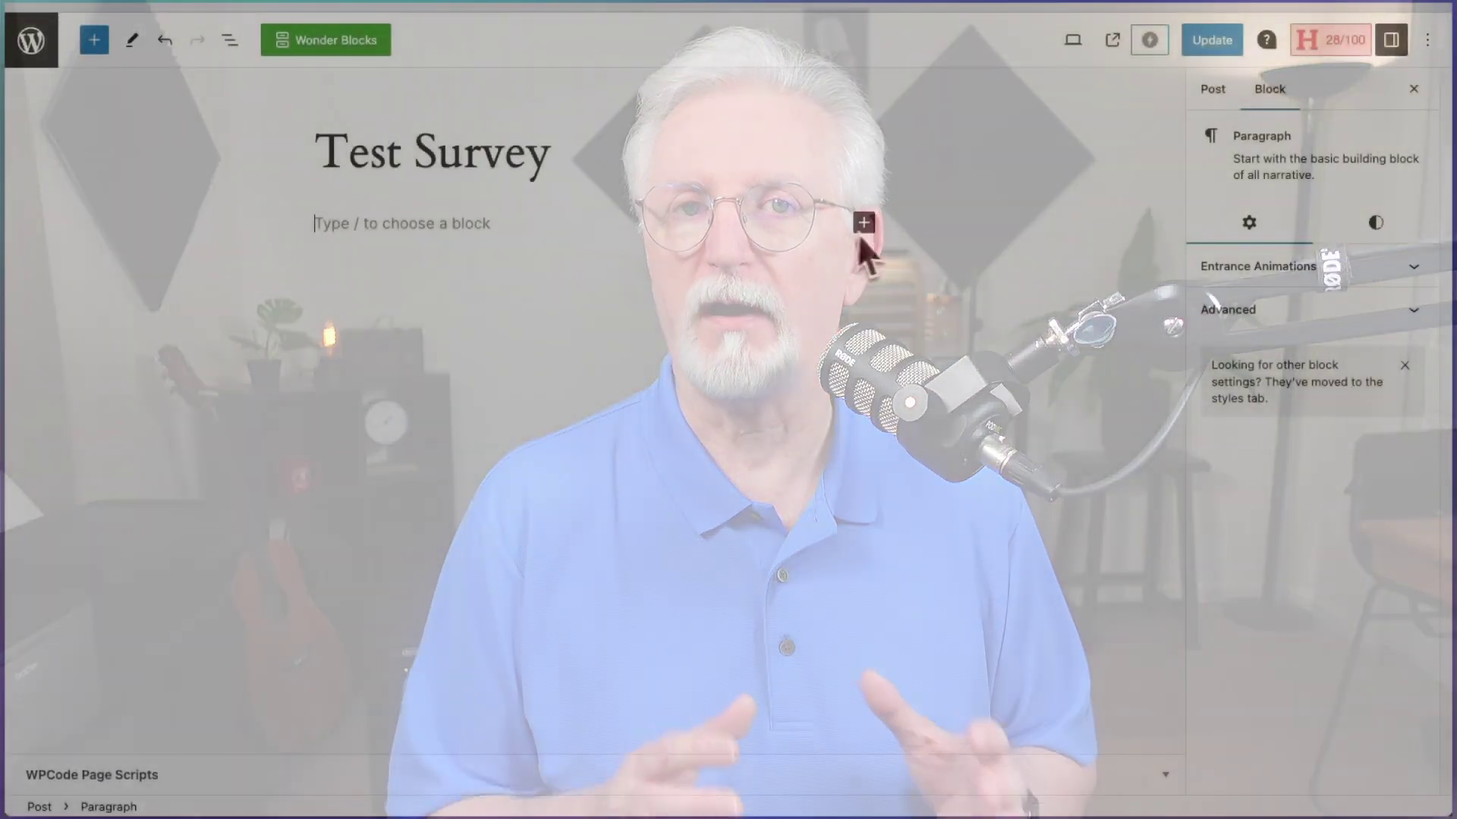
{"action": "left_click", "coordinate": [863, 222]}
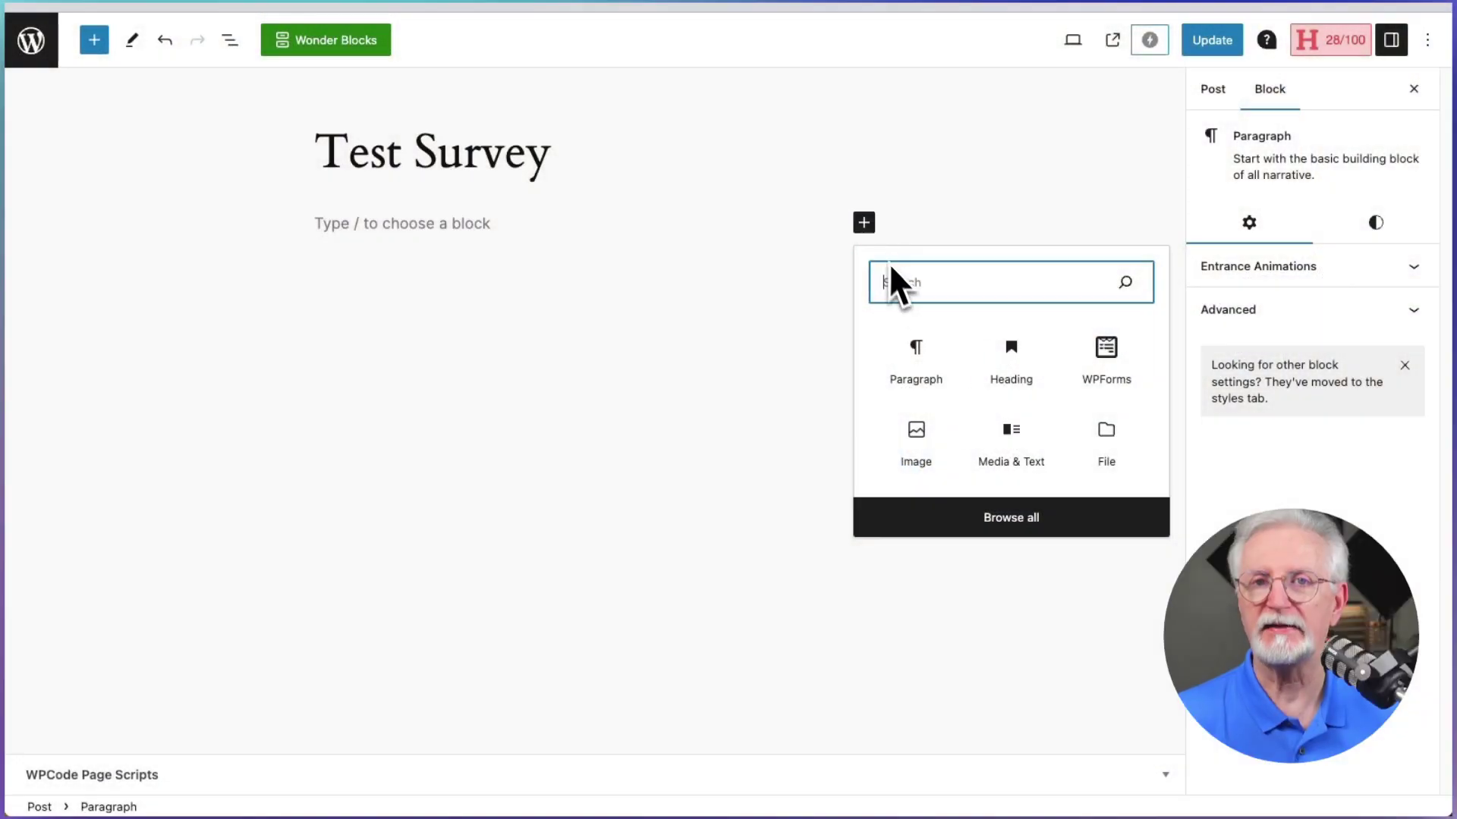
{"action": "type", "text": "wp"}
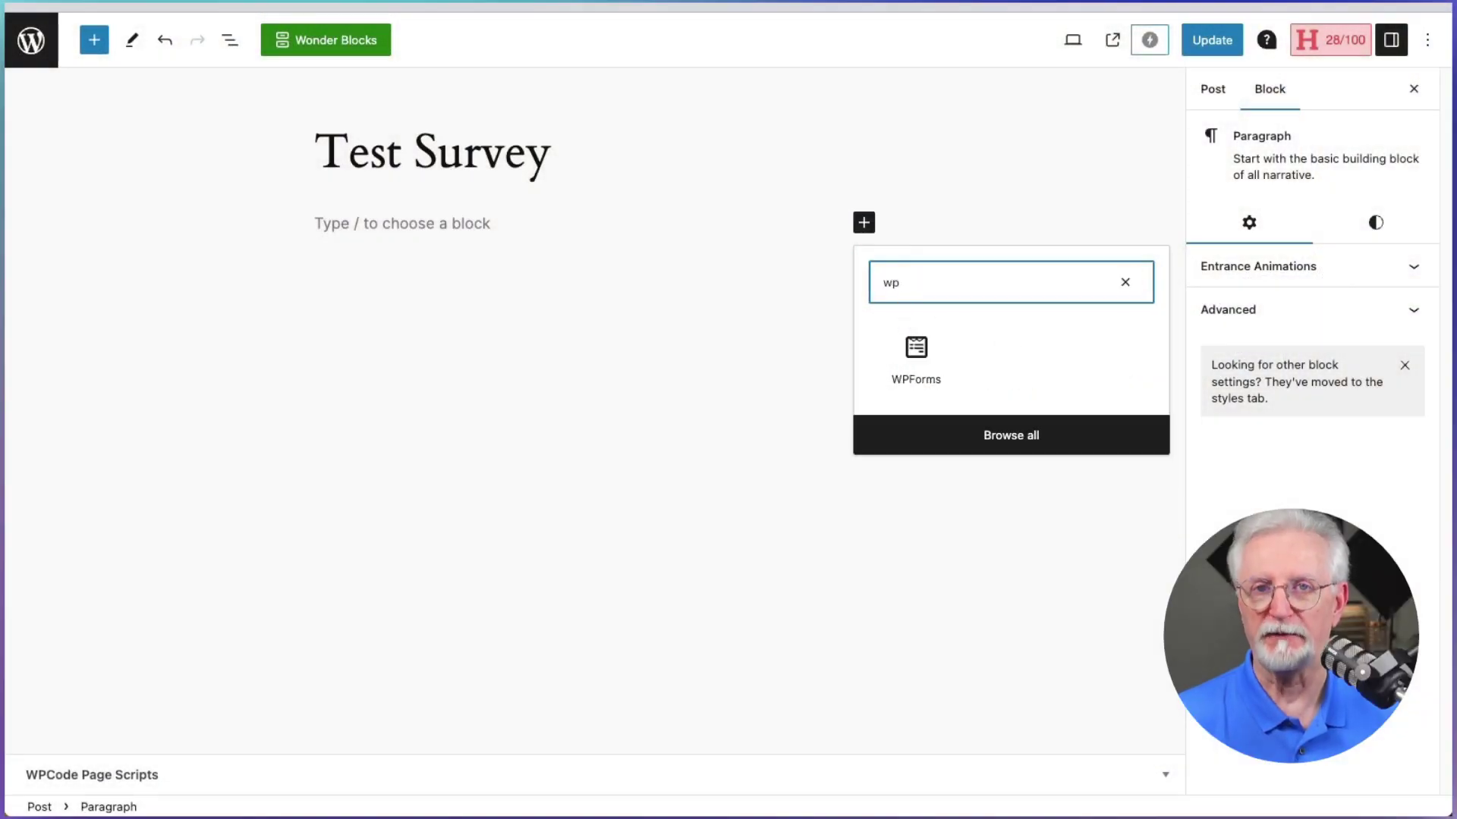
{"action": "left_click", "coordinate": [916, 349]}
{"action": "left_click", "coordinate": [747, 335]}
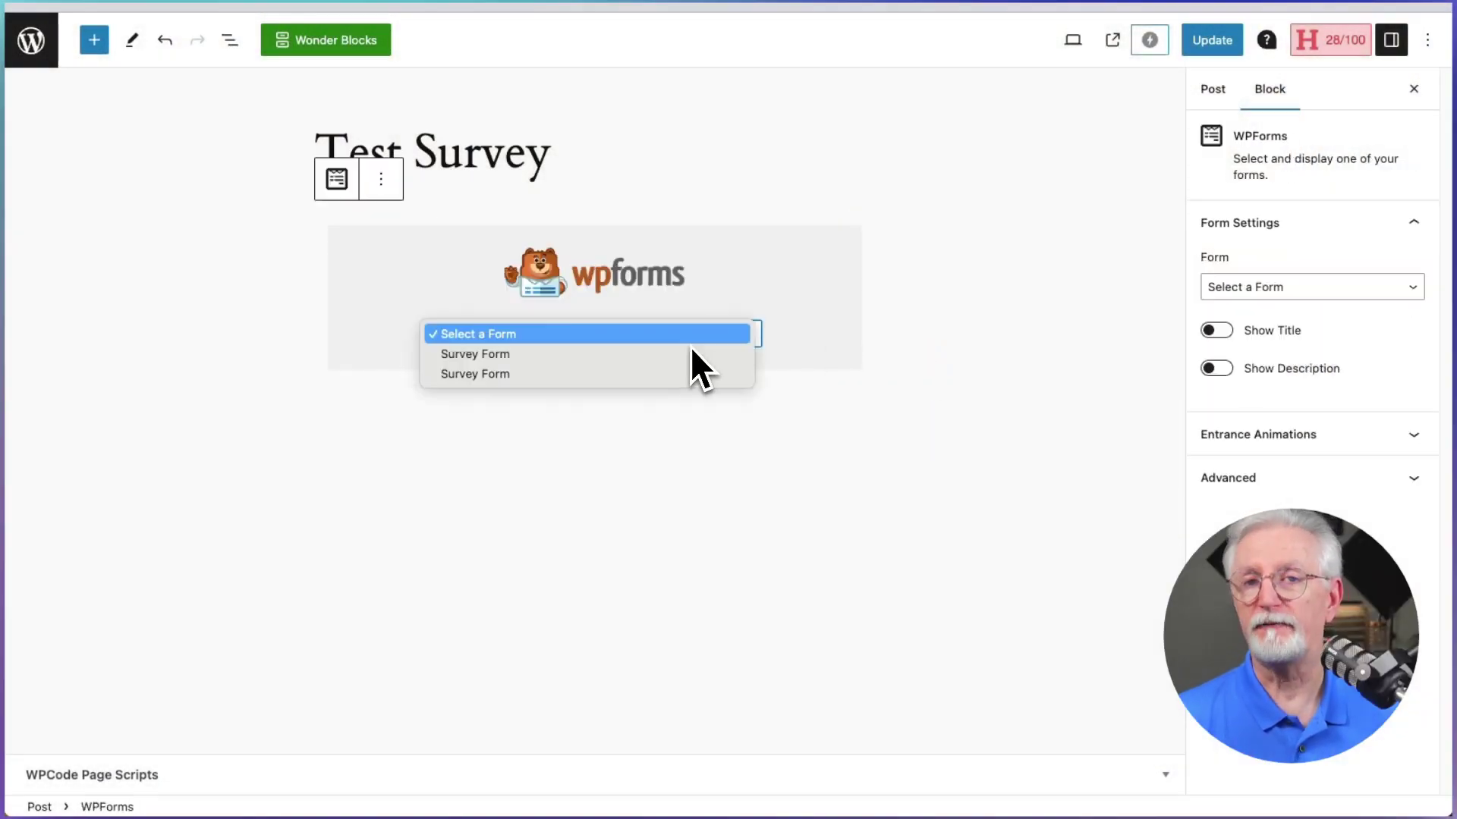
{"action": "left_click", "coordinate": [635, 360]}
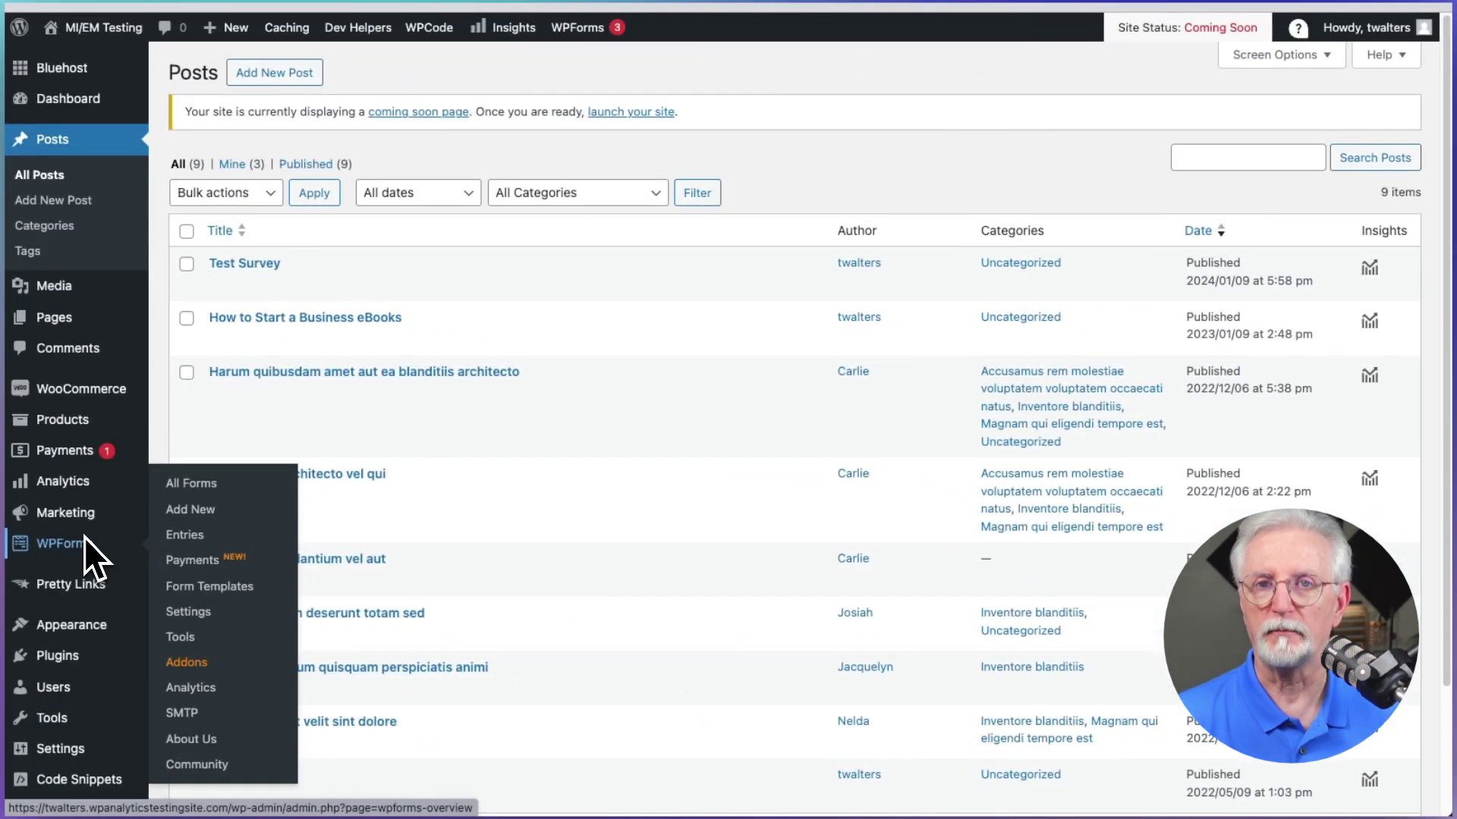
- Open the survey results of the second Survey Form in the WPForms forms list and examine the report
{"action": "left_click", "coordinate": [180, 482]}
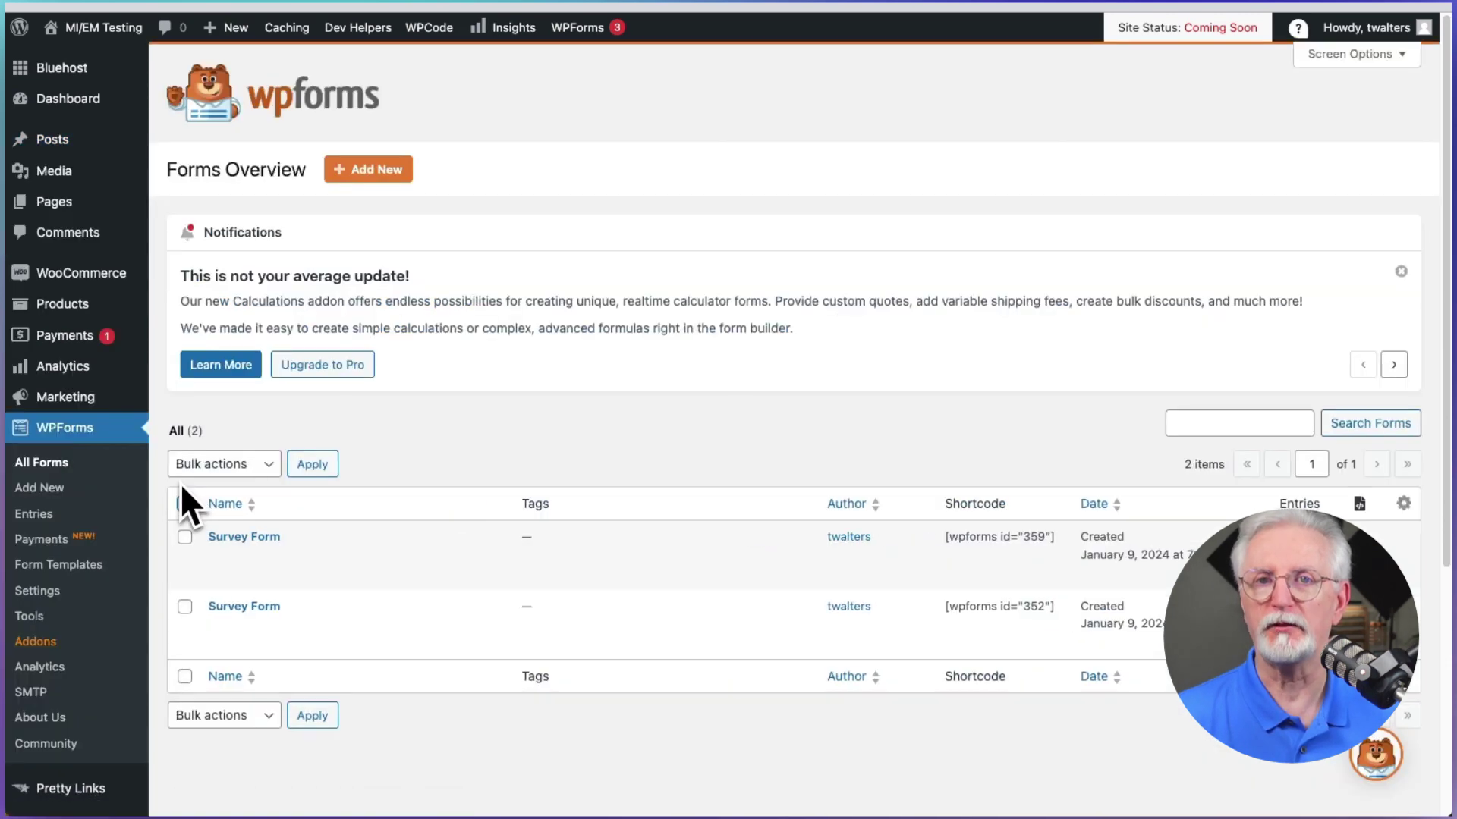
{"action": "mouse_move", "coordinate": [244, 599]}
{"action": "left_click", "coordinate": [325, 625]}
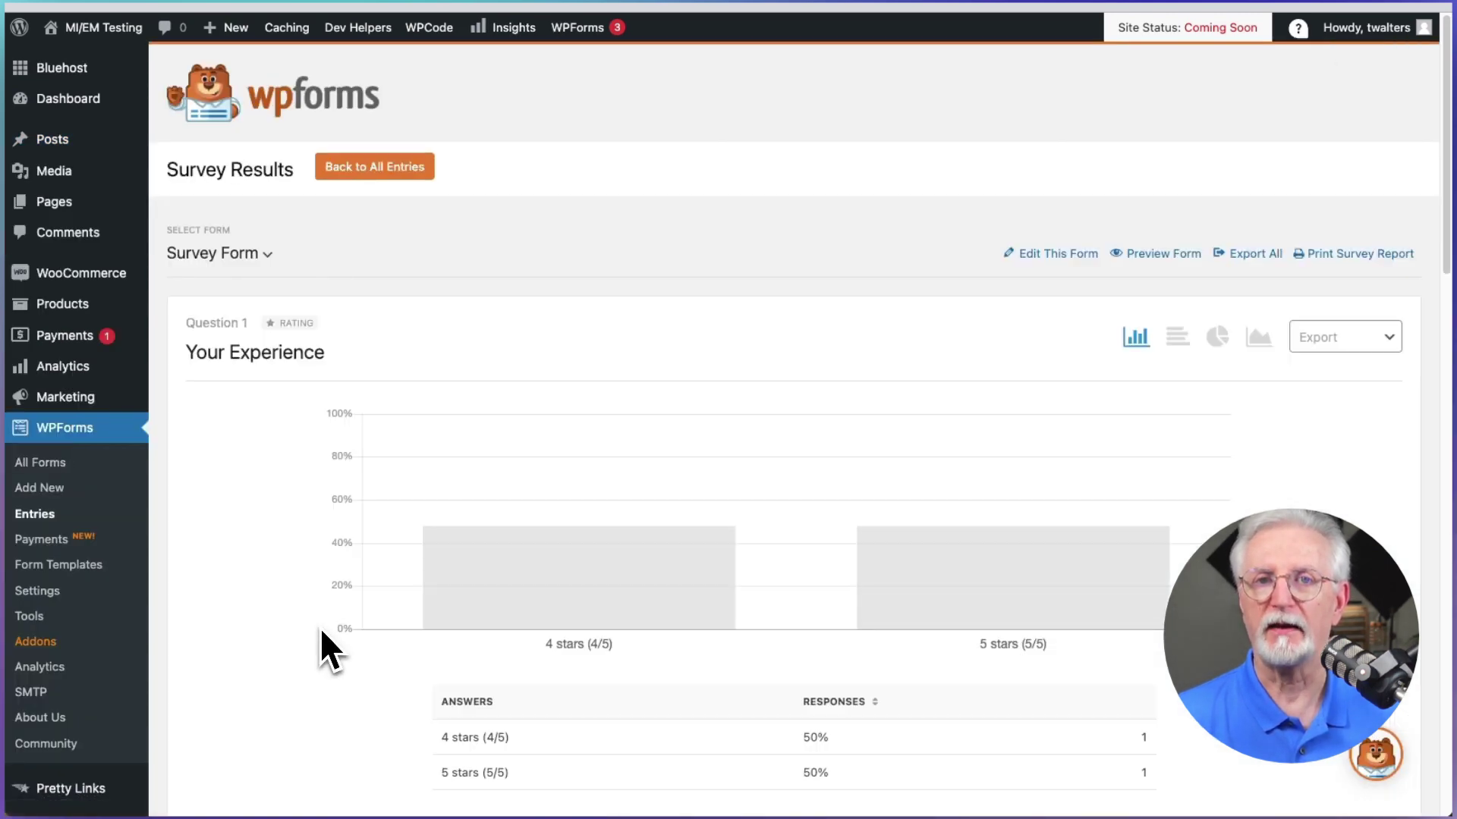
{"action": "scroll", "coordinate": [240, 602], "scroll_direction": "down", "scroll_amount": 3}
{"action": "scroll", "coordinate": [220, 600], "scroll_direction": "down", "scroll_amount": 6}
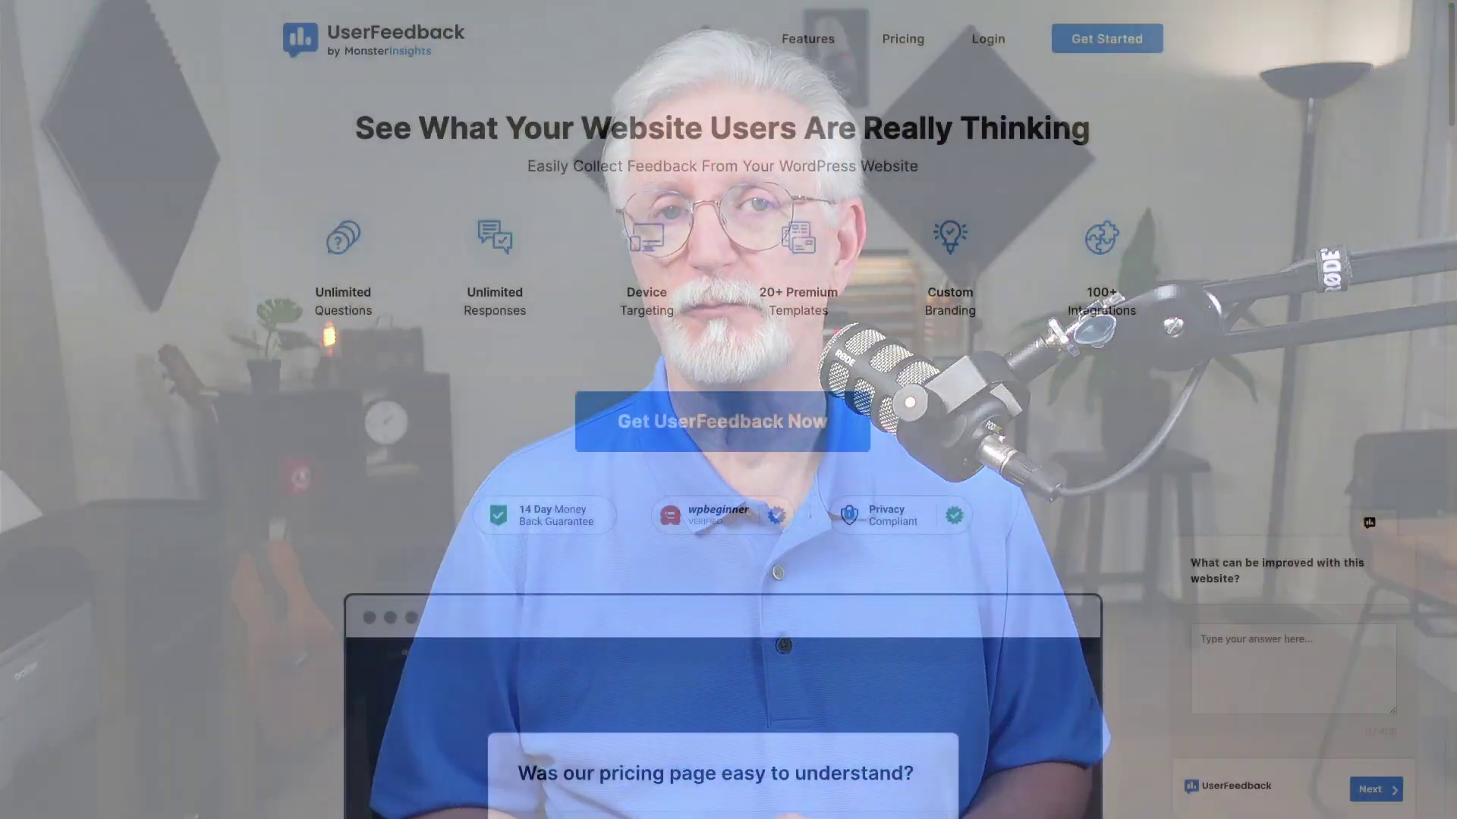
- Examine the UserFeedback website's overview and feature list for the WordPress survey plugin
{"action": "scroll", "coordinate": [722, 410], "scroll_direction": "down", "scroll_amount": 4}
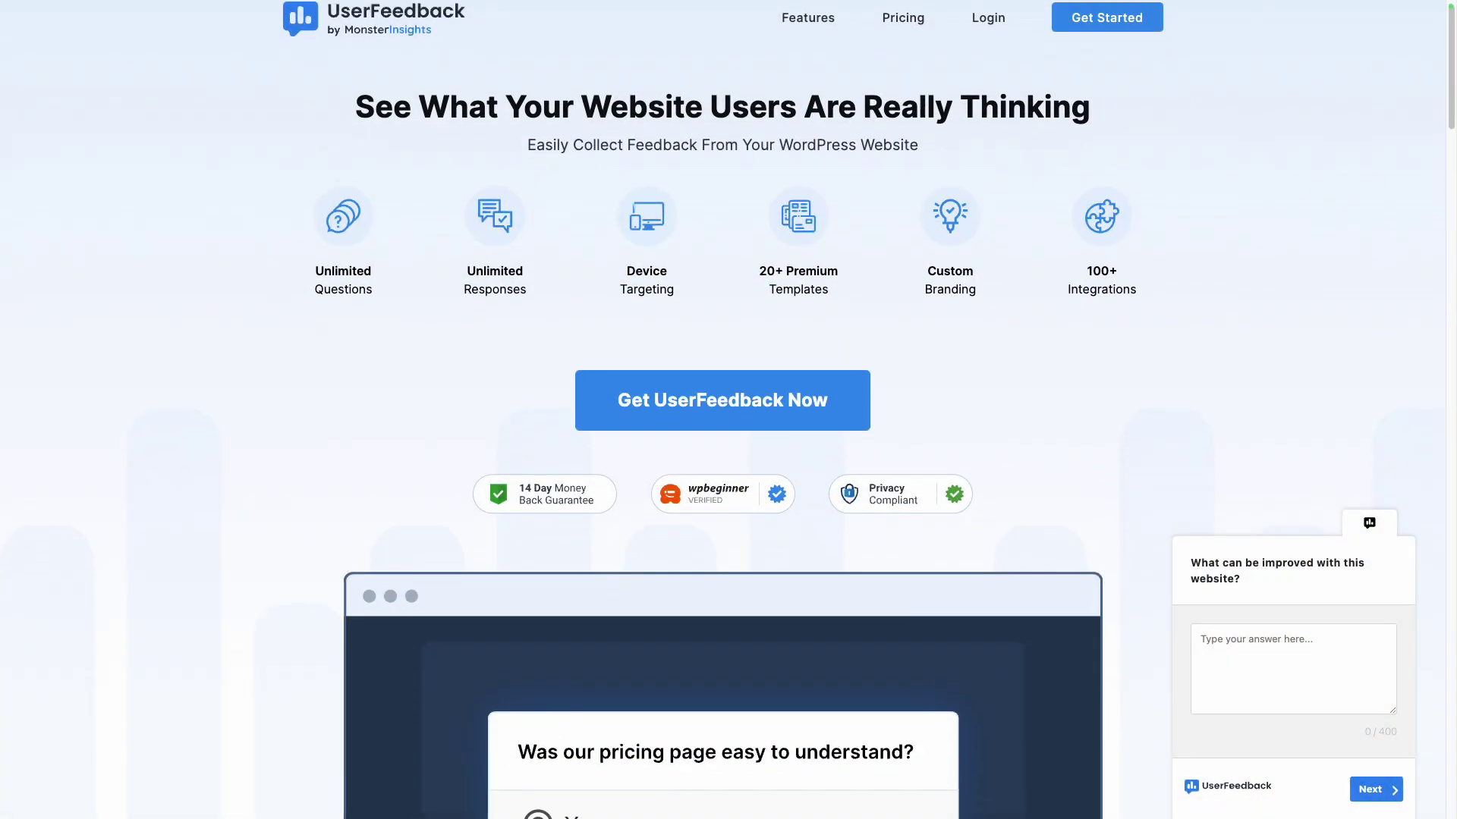
{"action": "scroll", "coordinate": [722, 410], "scroll_direction": "down", "scroll_amount": 5}
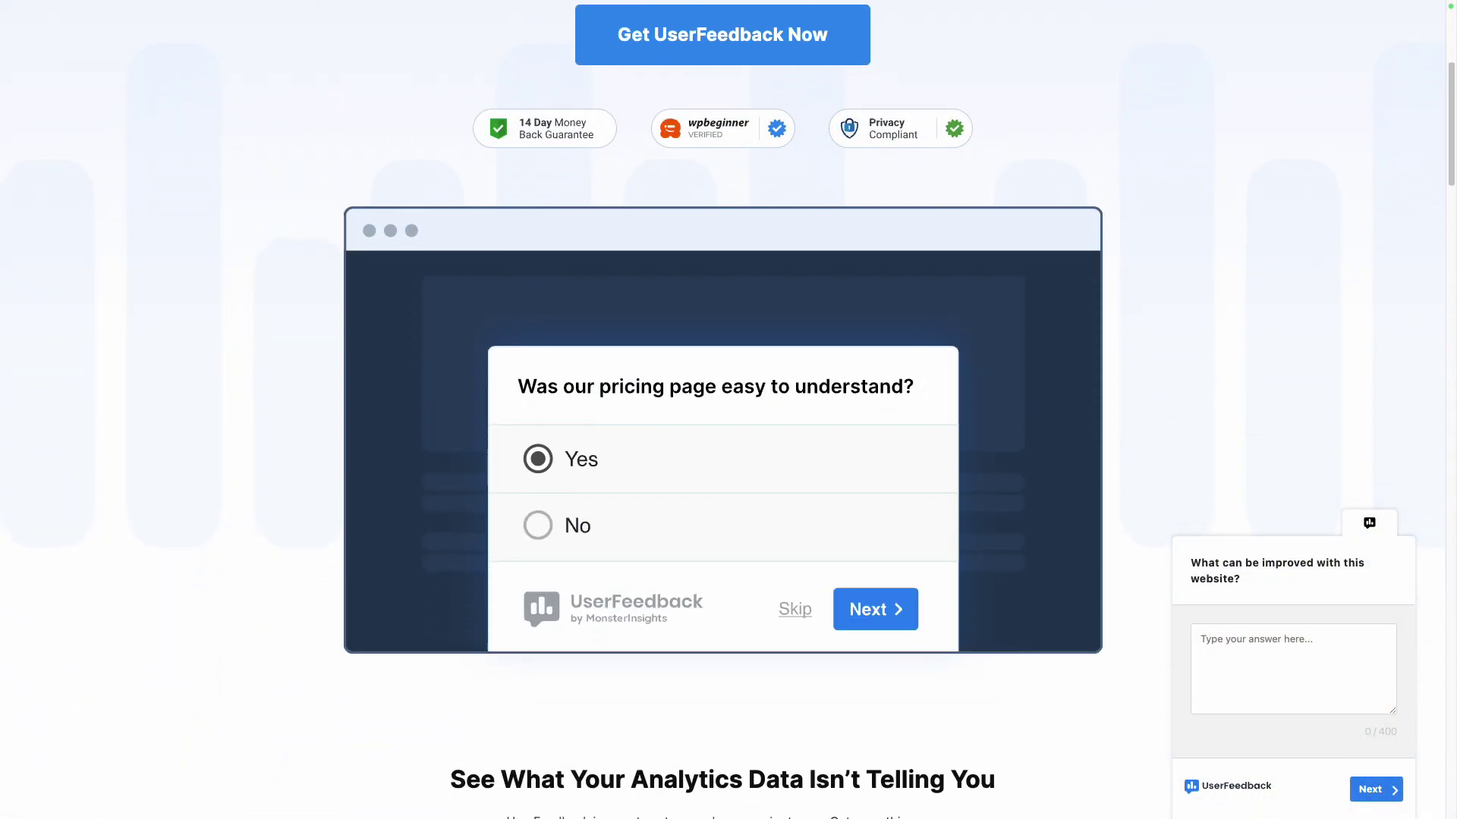
{"action": "scroll", "coordinate": [722, 410], "scroll_direction": "down", "scroll_amount": 5}
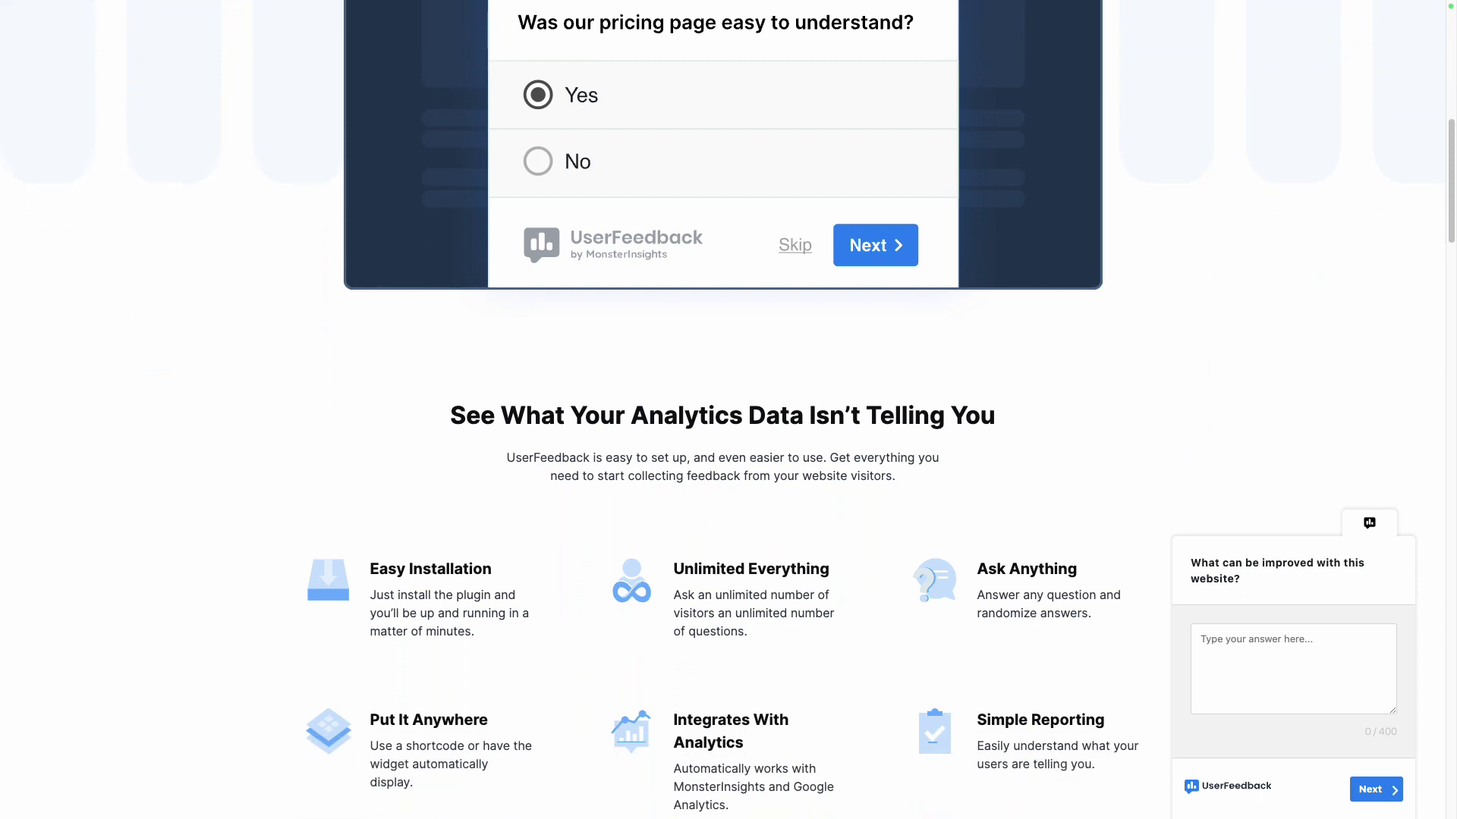
{"action": "scroll", "coordinate": [722, 410], "scroll_direction": "down", "scroll_amount": 3}
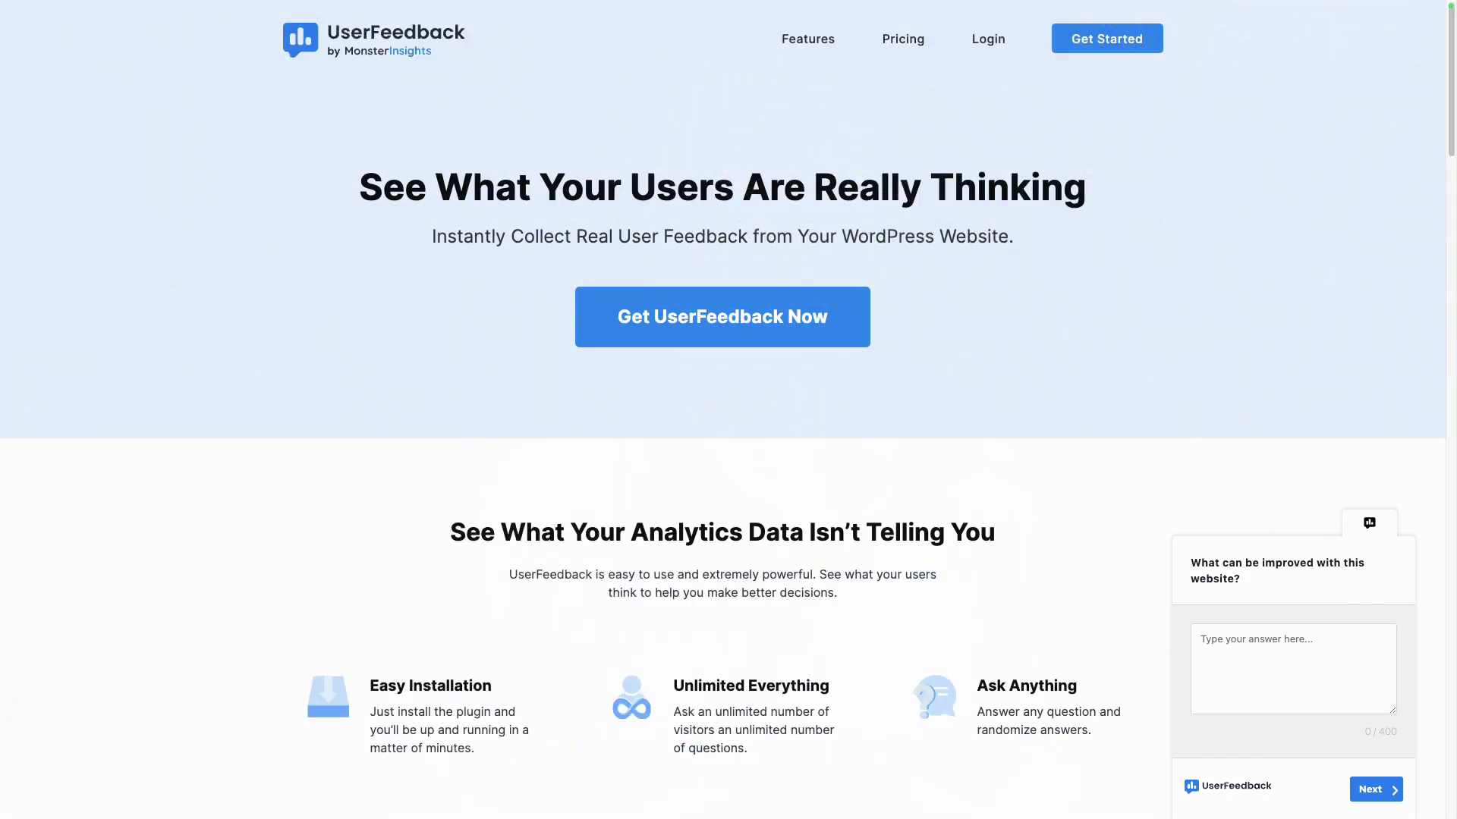
{"action": "scroll", "coordinate": [722, 410], "scroll_direction": "down", "scroll_amount": 2}
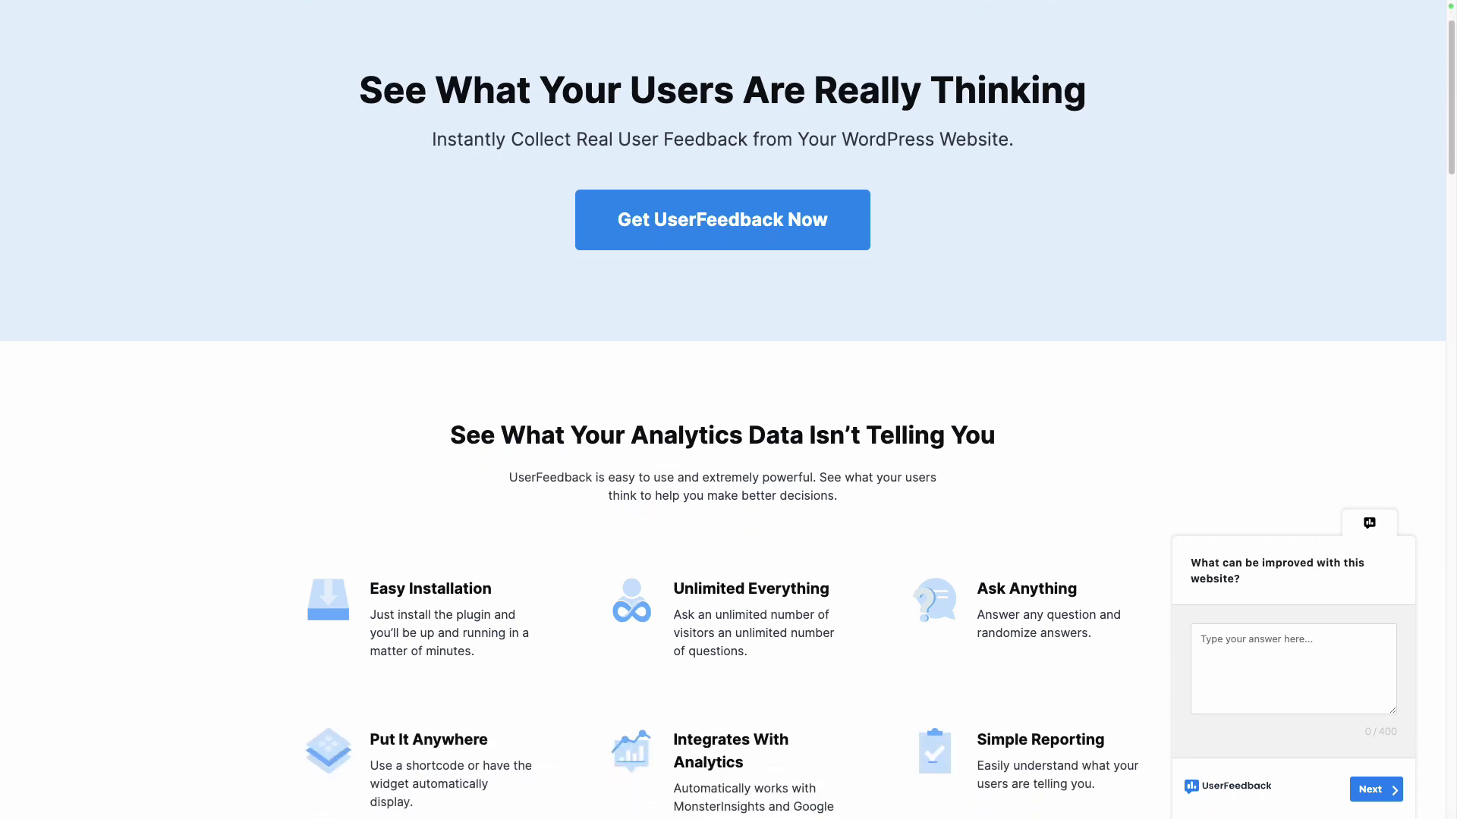
{"action": "scroll", "coordinate": [722, 409], "scroll_direction": "down", "scroll_amount": 3}
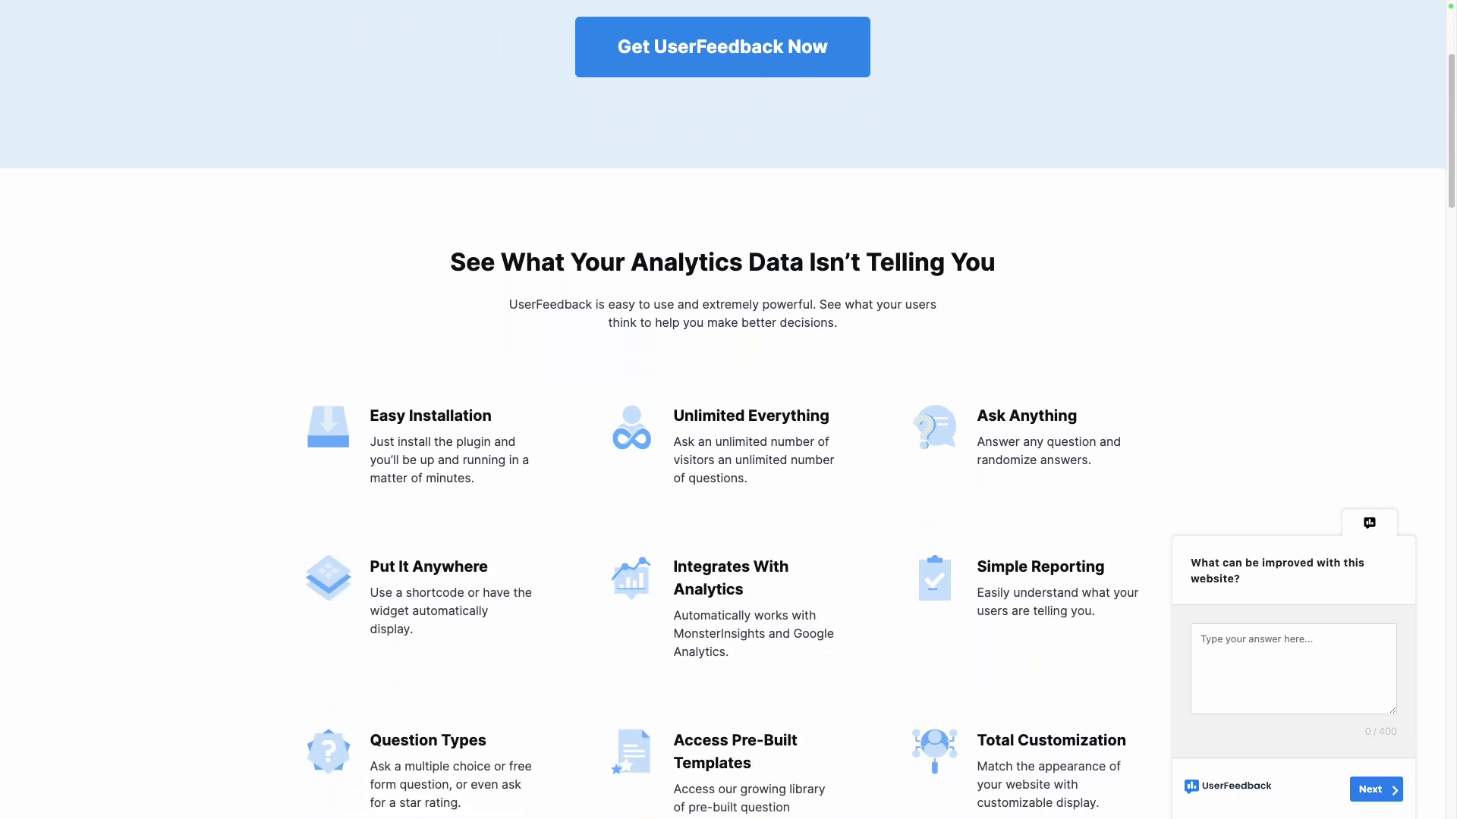
{"action": "scroll", "coordinate": [722, 410], "scroll_direction": "down", "scroll_amount": 3}
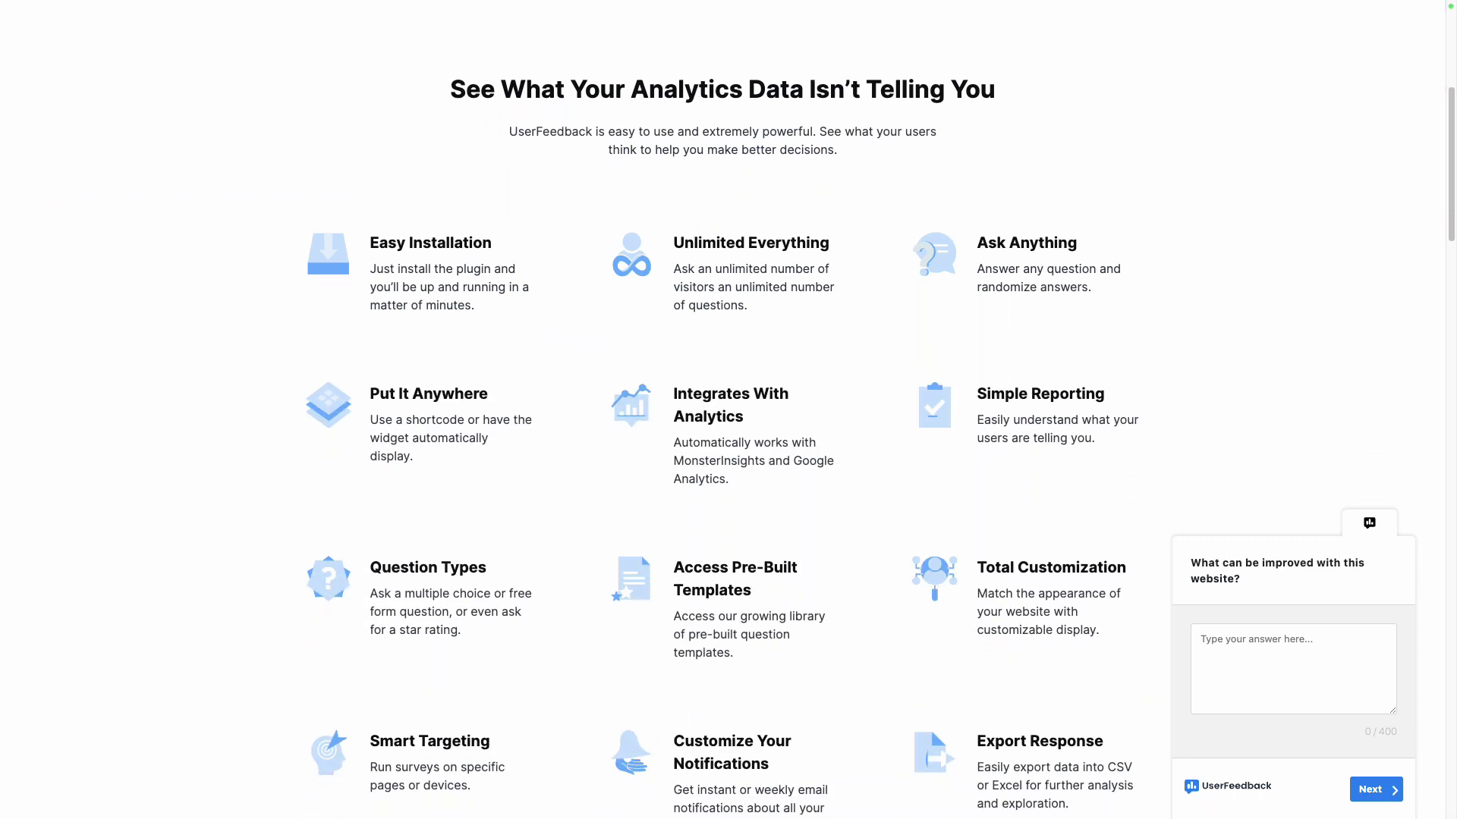
{"action": "scroll", "coordinate": [722, 410], "scroll_direction": "down", "scroll_amount": 2}
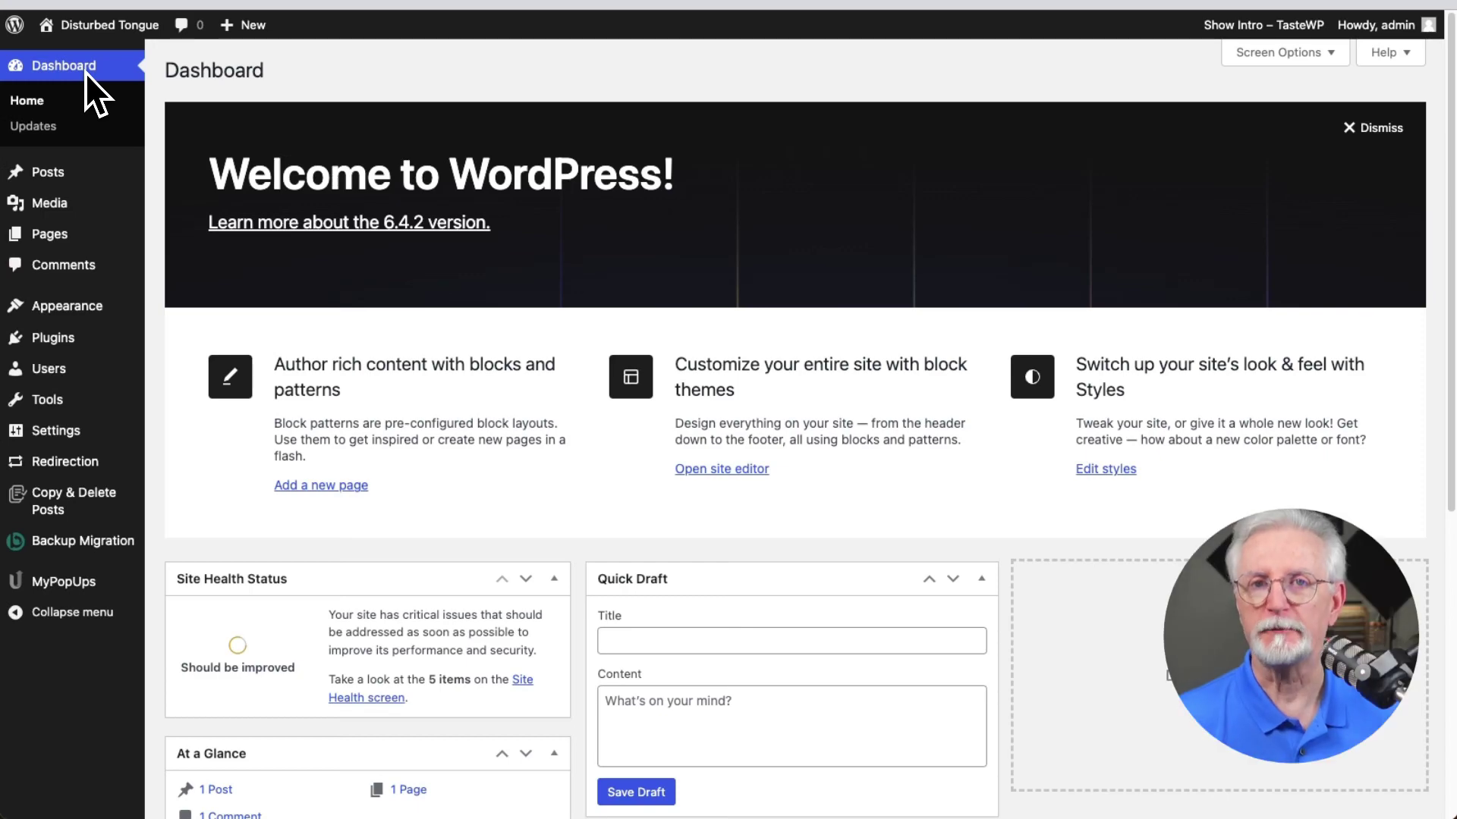
- Upload userfeedback-premium-v1.0.13.zip as a new WordPress plugin, install it and activate it
{"action": "left_click", "coordinate": [52, 338]}
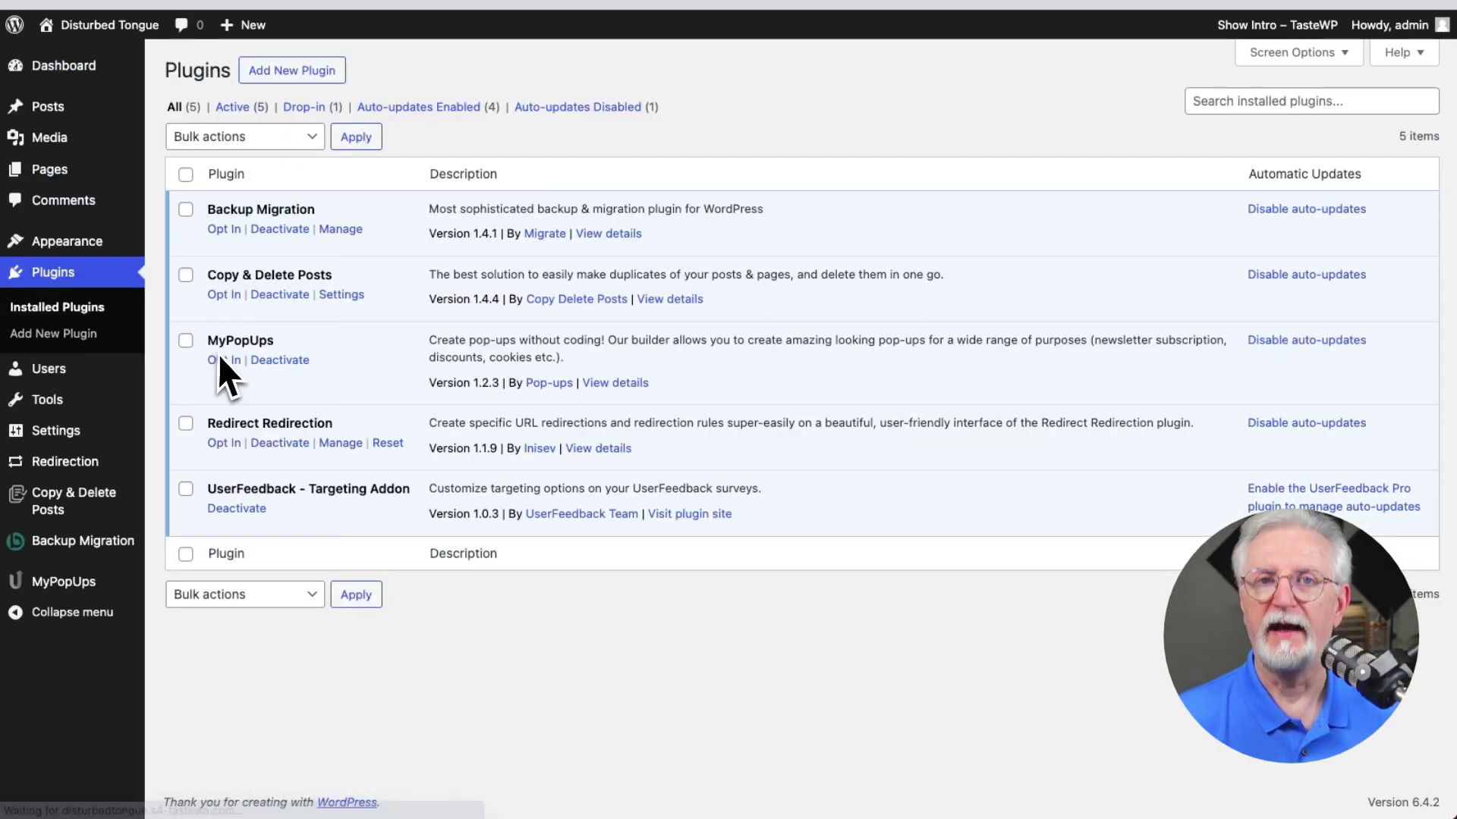
{"action": "left_click", "coordinate": [302, 78]}
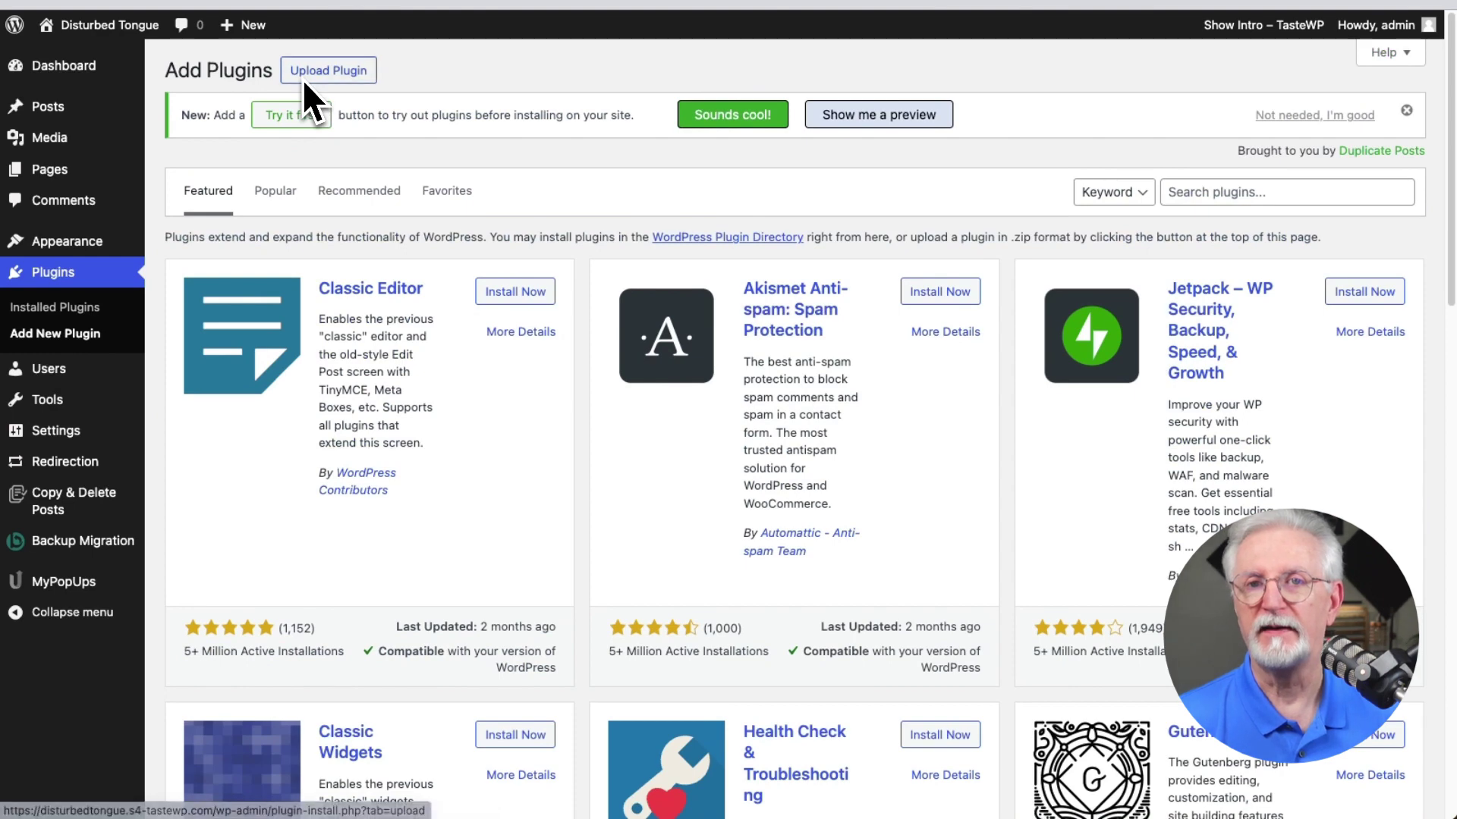
{"action": "left_click", "coordinate": [303, 77]}
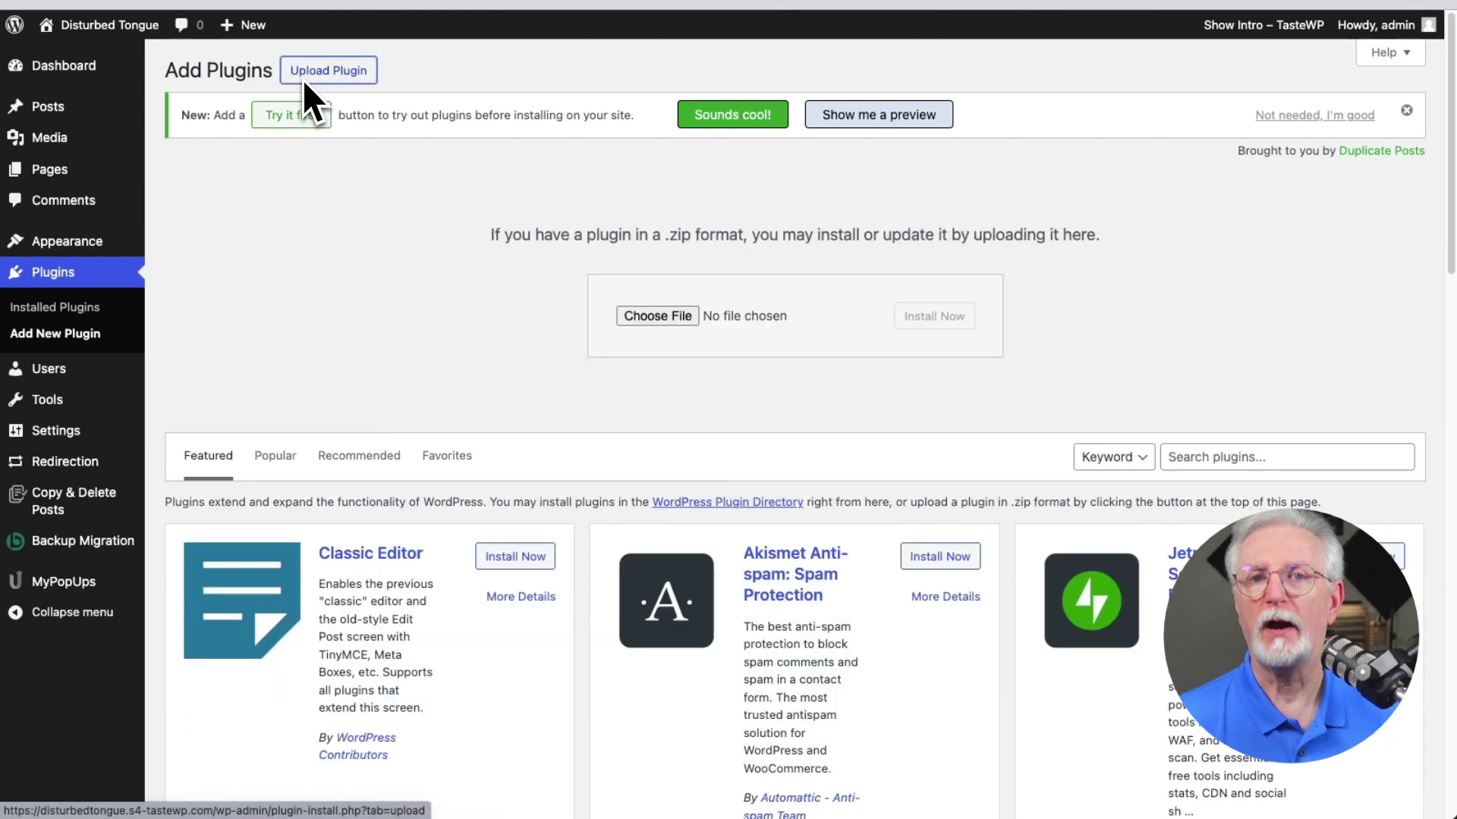
{"action": "left_click", "coordinate": [1339, 5]}
{"action": "left_click_drag", "start_coordinate": [1280, 53], "coordinate": [758, 326]}
{"action": "left_click", "coordinate": [946, 315]}
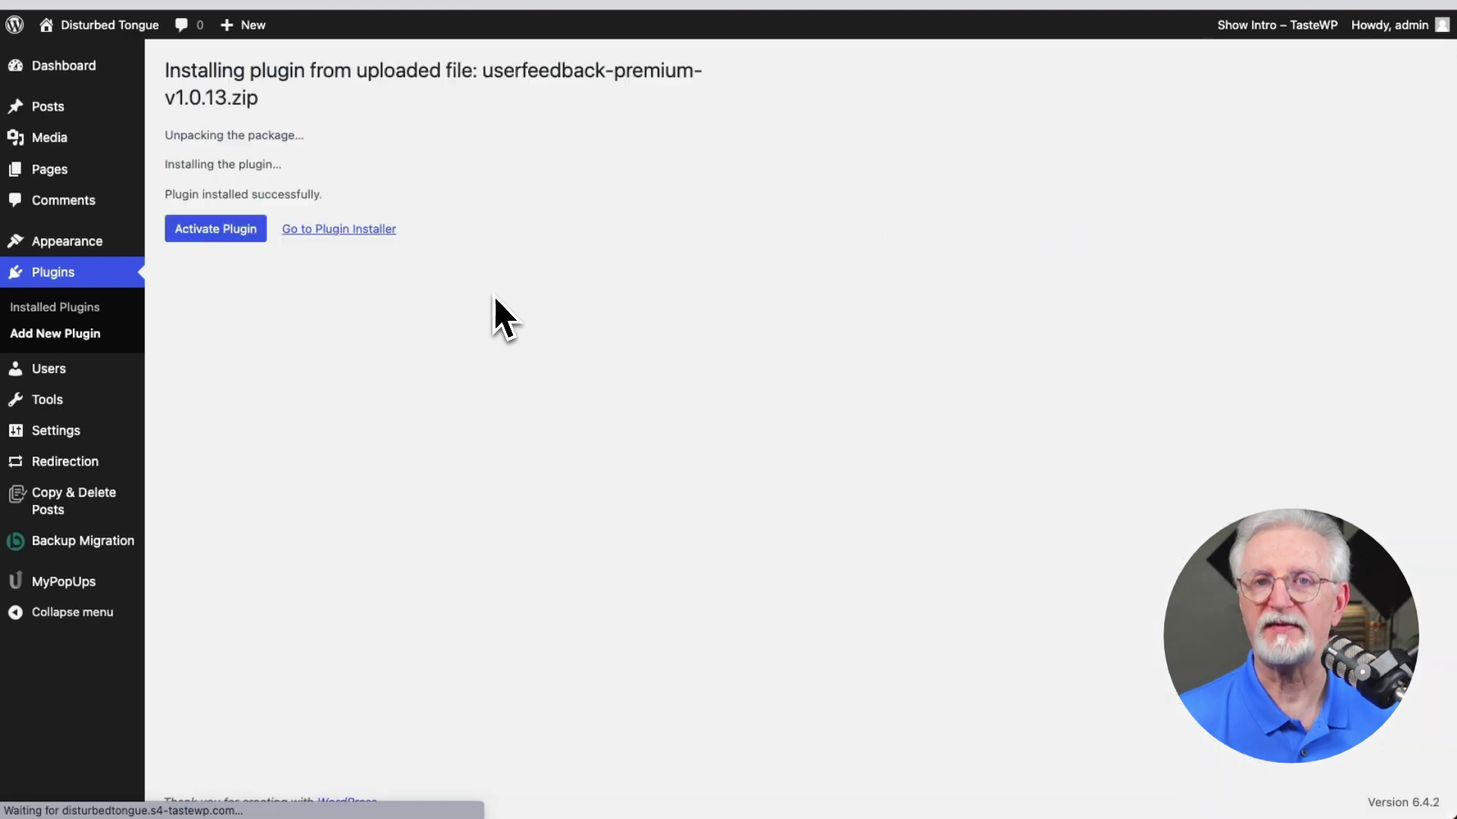
{"action": "left_click", "coordinate": [264, 231]}
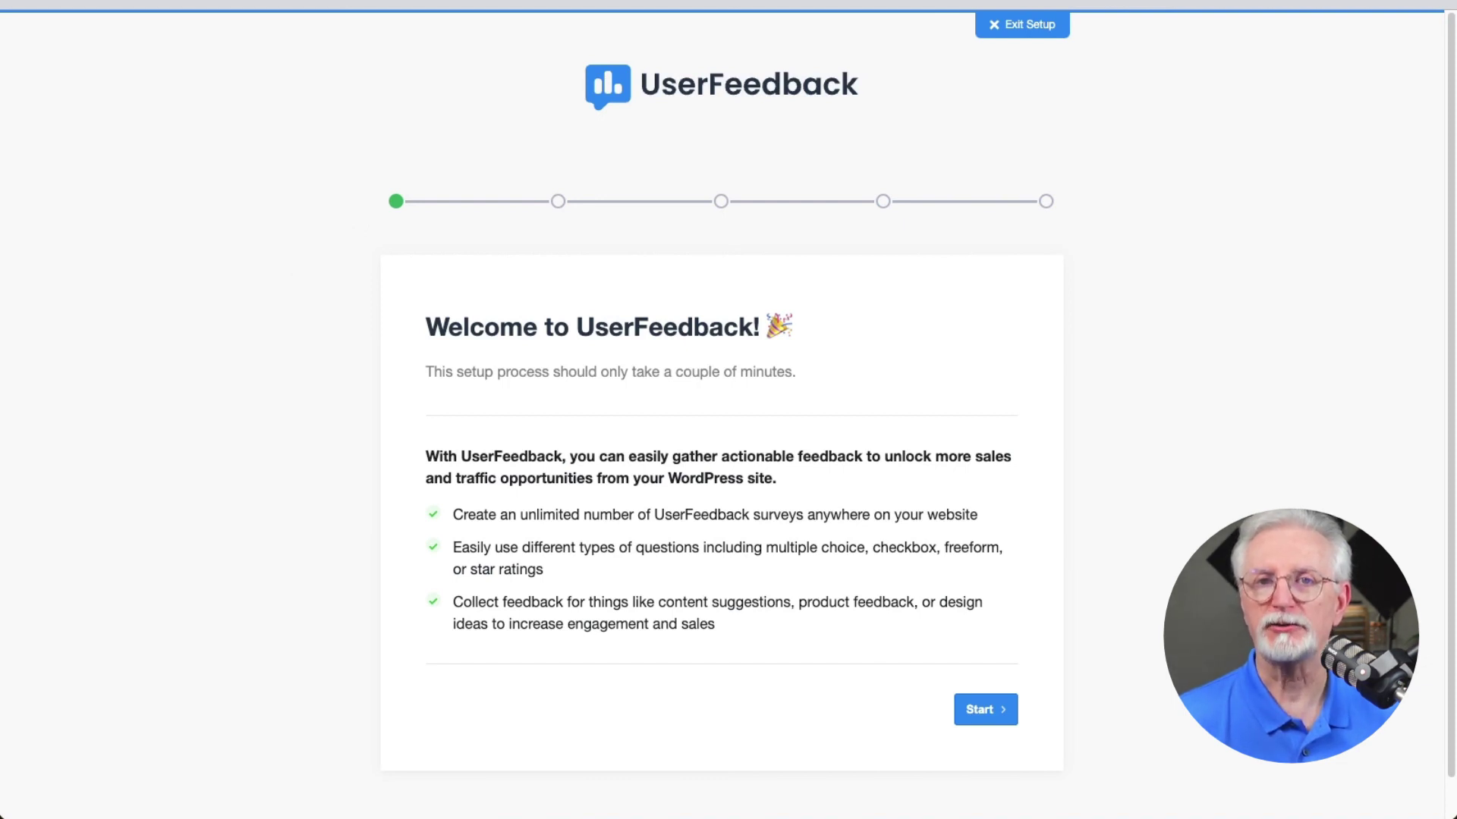
- Start the UserFeedback setup, choose "What would make this website better?" as the first survey's question, and proceed to the features
{"action": "left_click", "coordinate": [995, 708]}
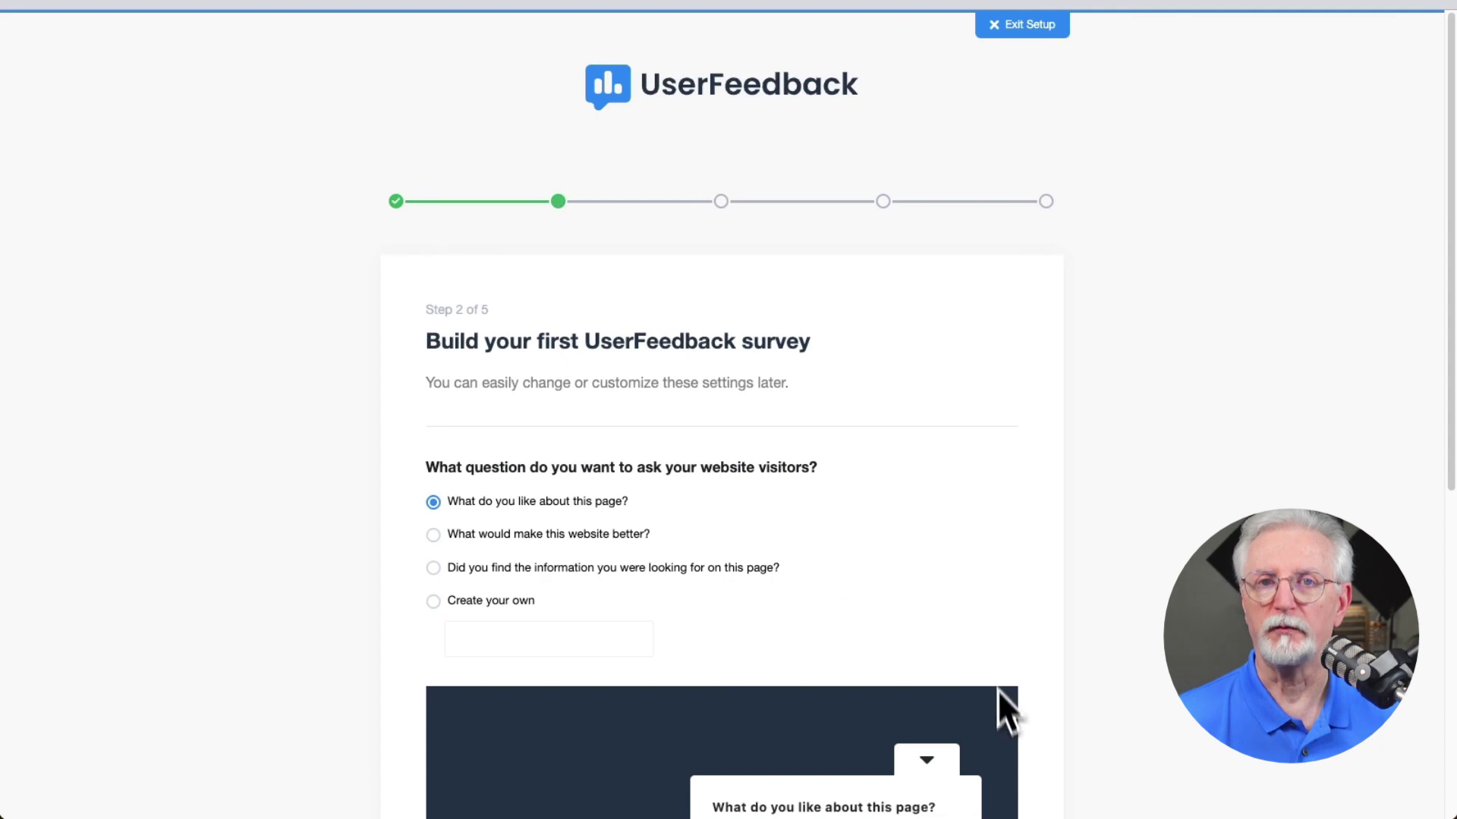
{"action": "scroll", "coordinate": [653, 526], "scroll_direction": "down", "scroll_amount": 1}
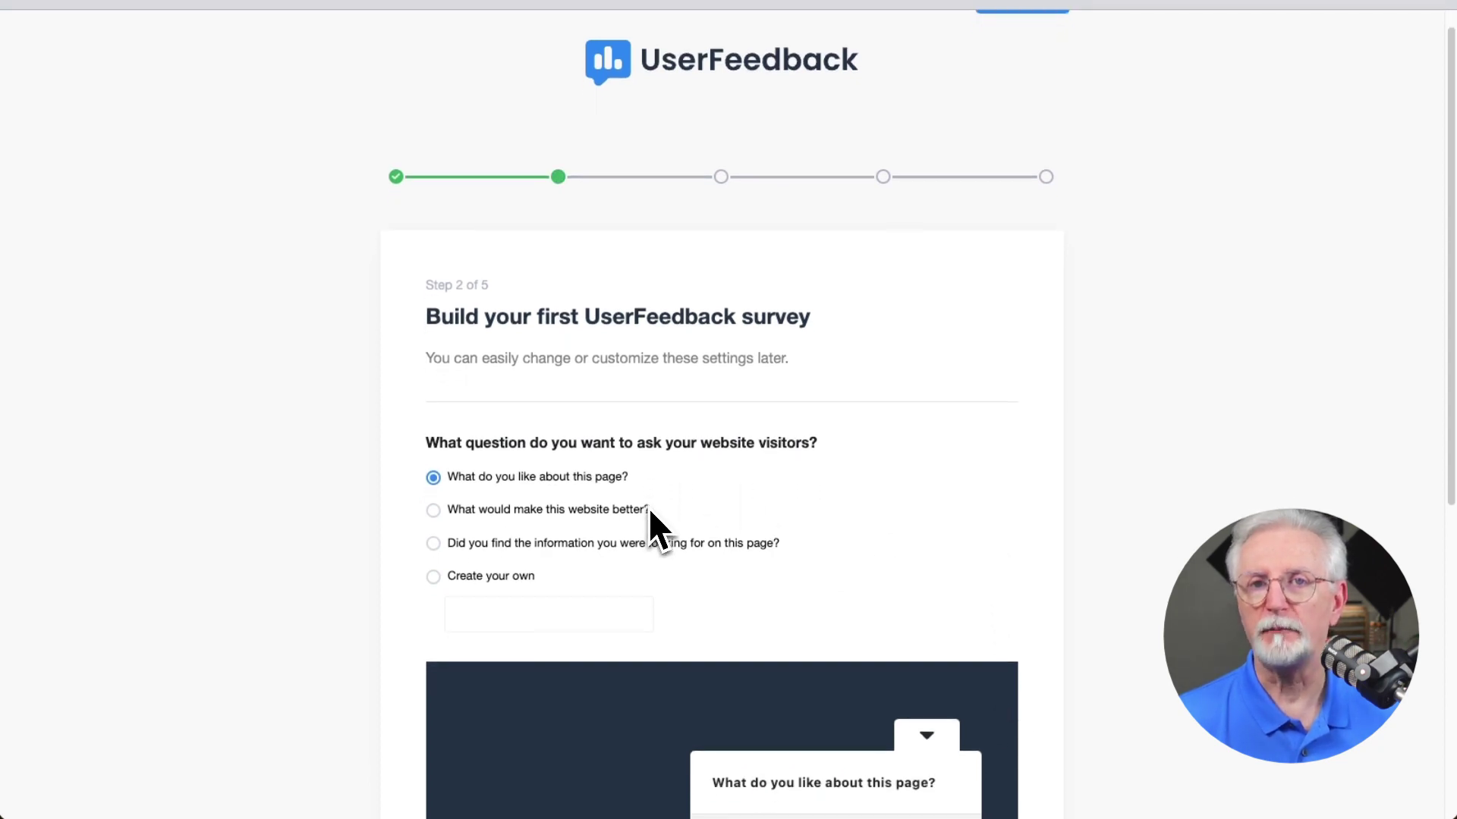
{"action": "scroll", "coordinate": [648, 508], "scroll_direction": "down", "scroll_amount": 5}
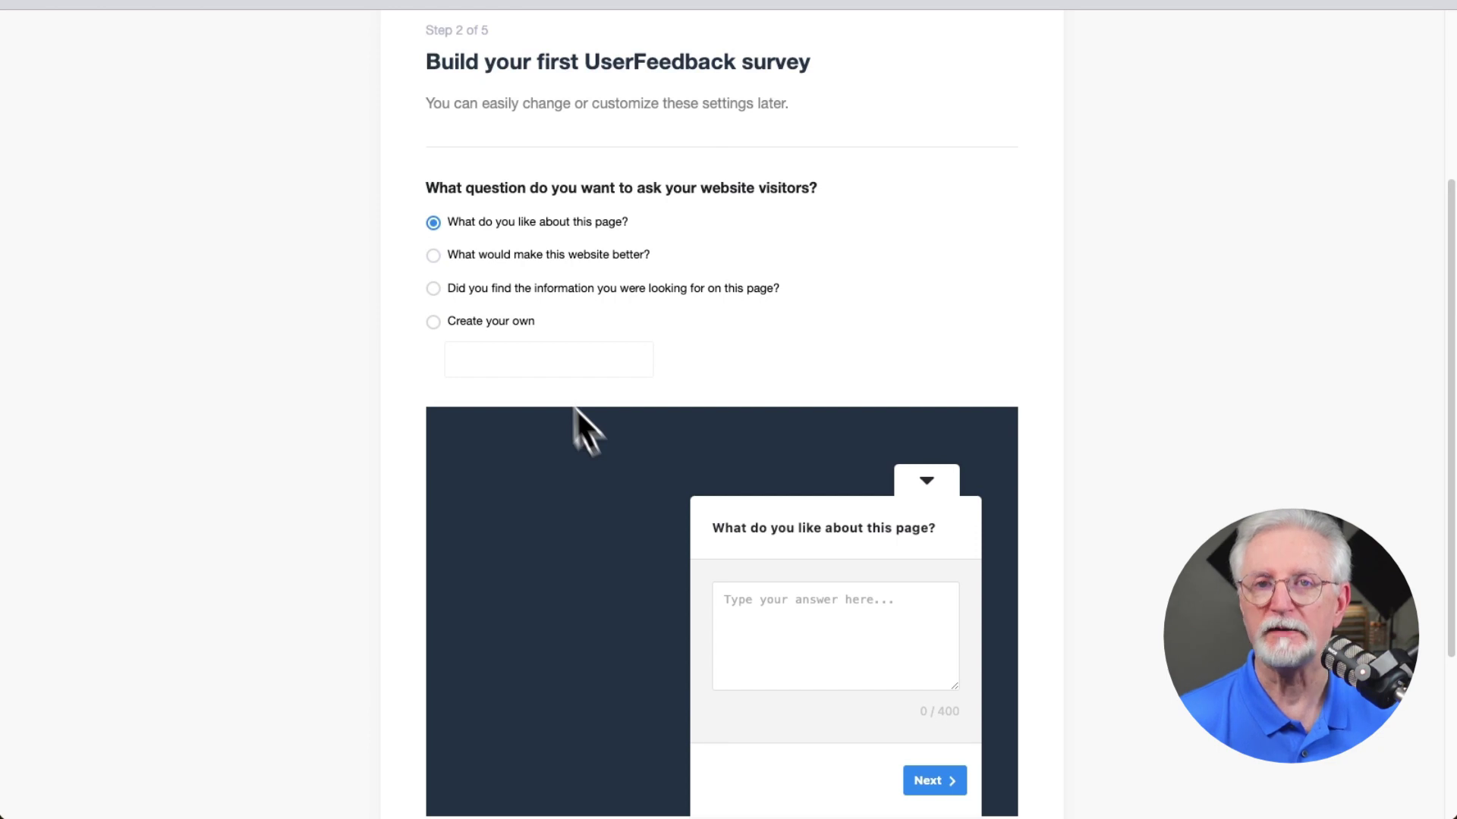
{"action": "left_click", "coordinate": [495, 257]}
{"action": "scroll", "coordinate": [840, 315], "scroll_direction": "down", "scroll_amount": 3}
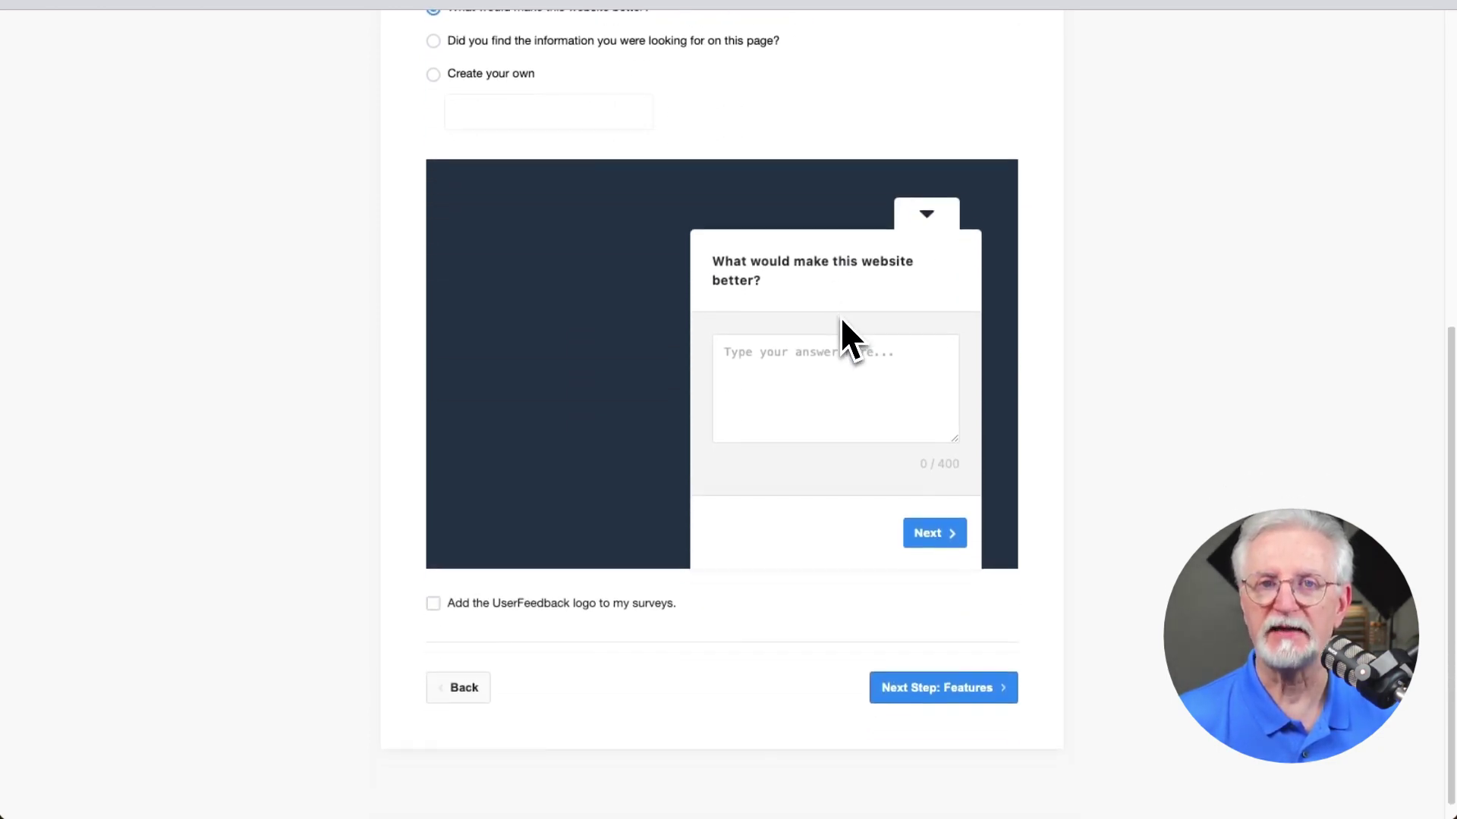
{"action": "left_click", "coordinate": [966, 683]}
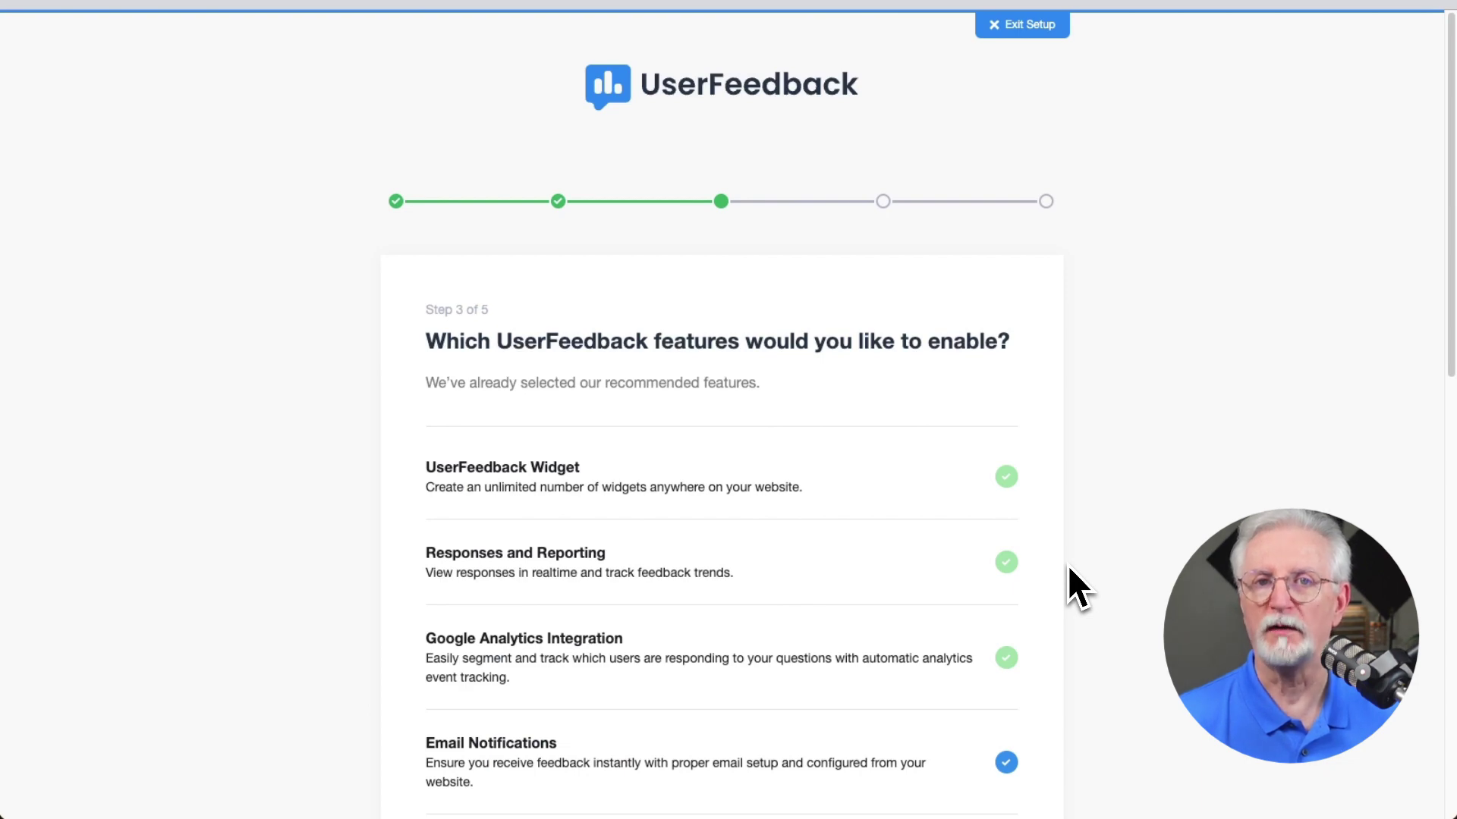
- Enable Customizable Widget, Additional Question Types, Feedback Export and Full History, Advanced Page-Level Targeting and 20+ Templates, and proceed to notifications
{"action": "scroll", "coordinate": [1069, 570], "scroll_direction": "down", "scroll_amount": 10}
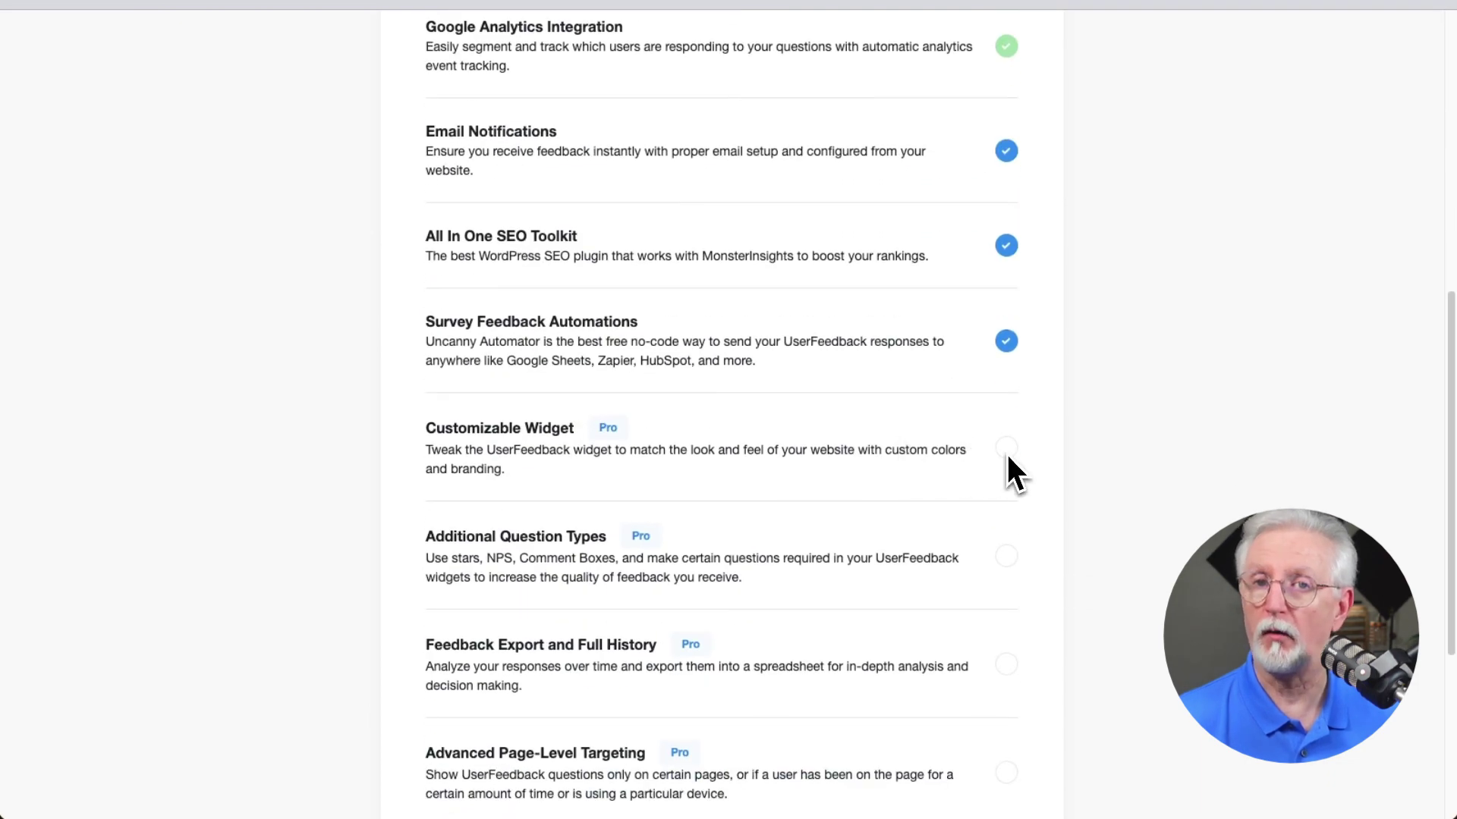
{"action": "left_click", "coordinate": [1006, 467]}
{"action": "left_click", "coordinate": [1006, 575]}
{"action": "left_click", "coordinate": [1006, 683]}
{"action": "scroll", "coordinate": [1062, 622], "scroll_direction": "down", "scroll_amount": 2}
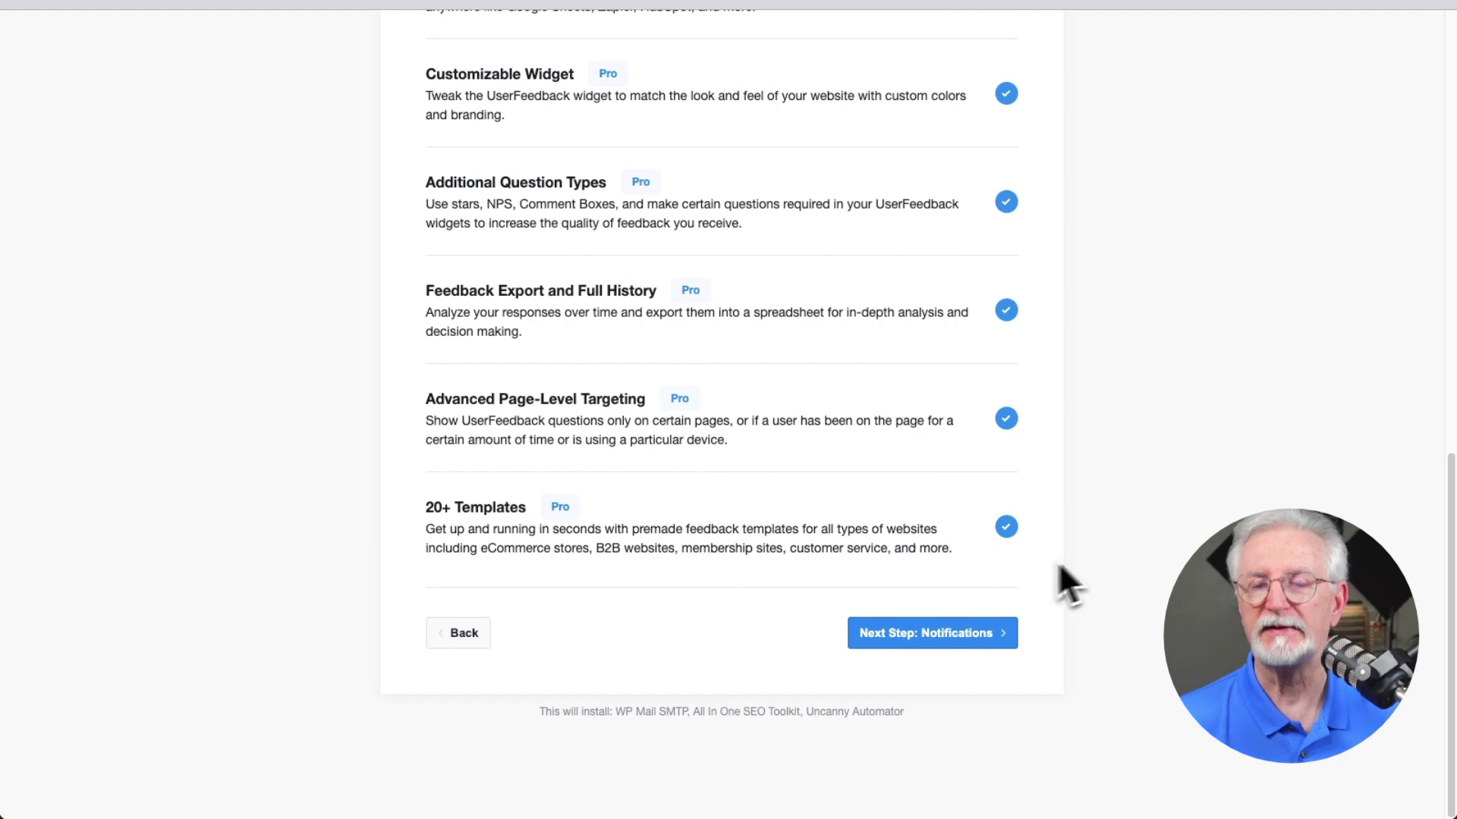
{"action": "left_click", "coordinate": [936, 636]}
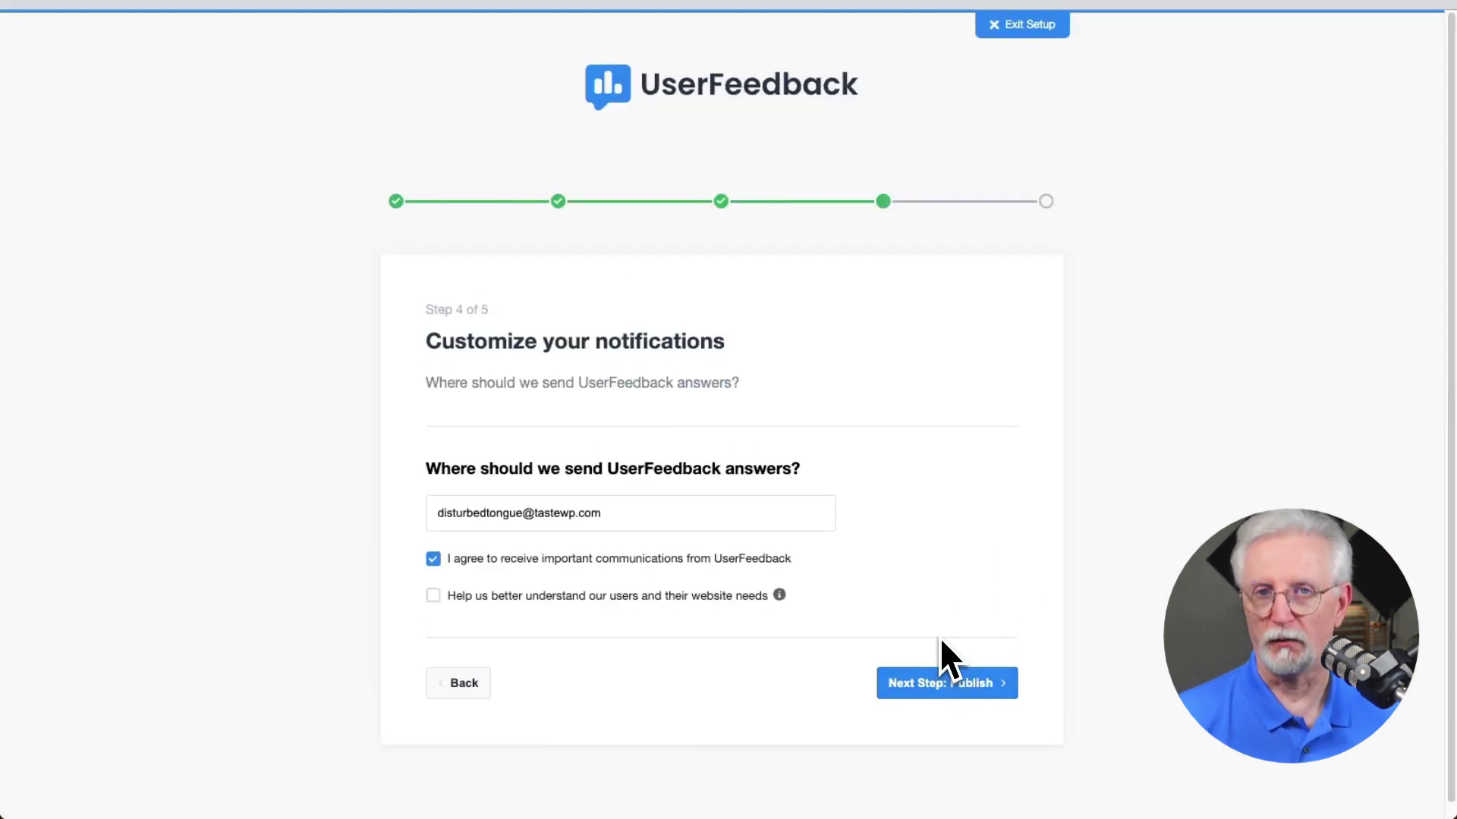
- Enable the "Help us better understand our users and their website needs" option and advance the setup to its publish stage
{"action": "left_click", "coordinate": [436, 597]}
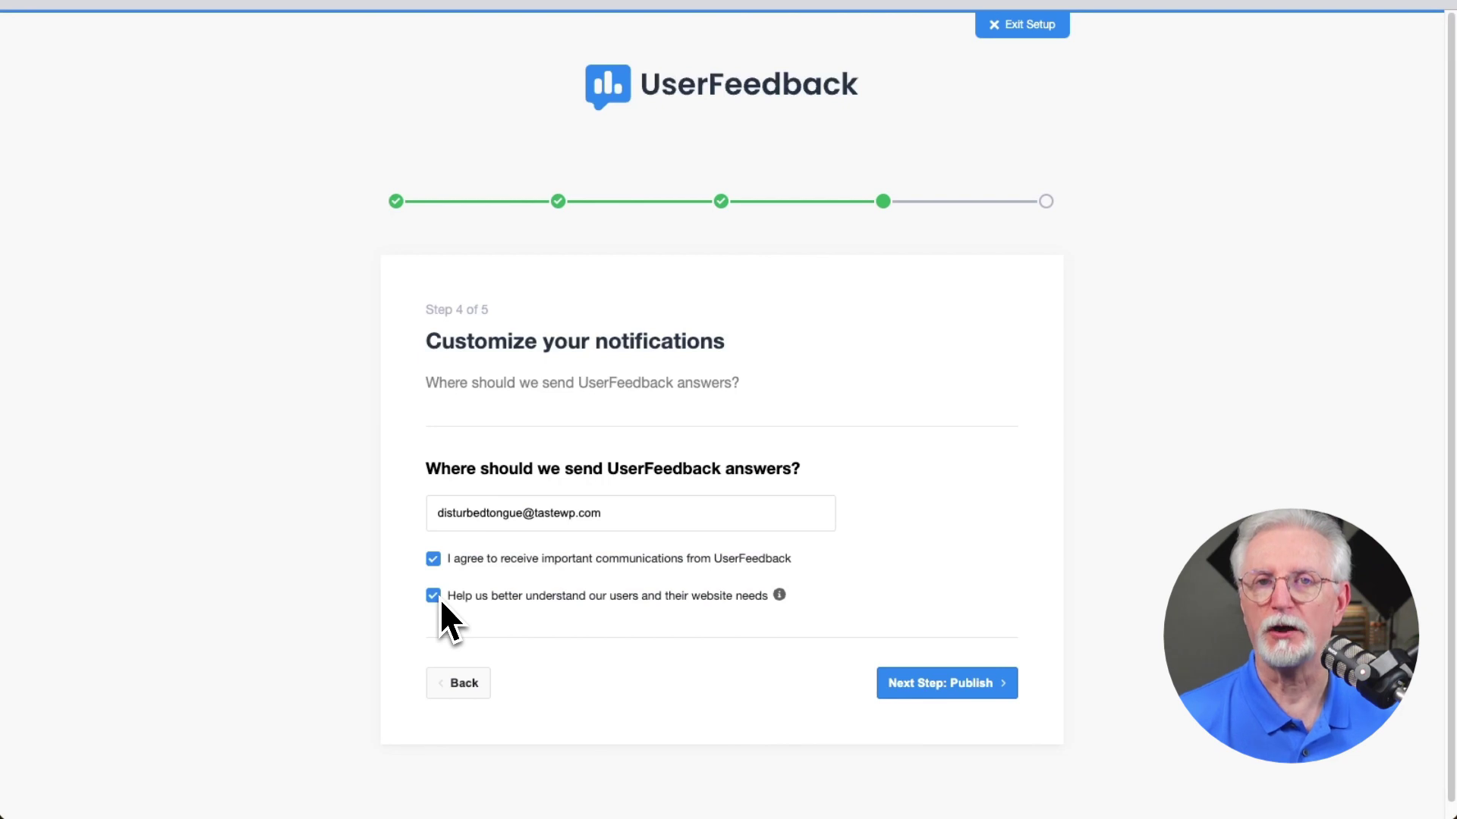
{"action": "left_click", "coordinate": [926, 683]}
{"action": "scroll", "coordinate": [836, 698], "scroll_direction": "down", "scroll_amount": 1}
{"action": "scroll", "coordinate": [836, 698], "scroll_direction": "down", "scroll_amount": 5}
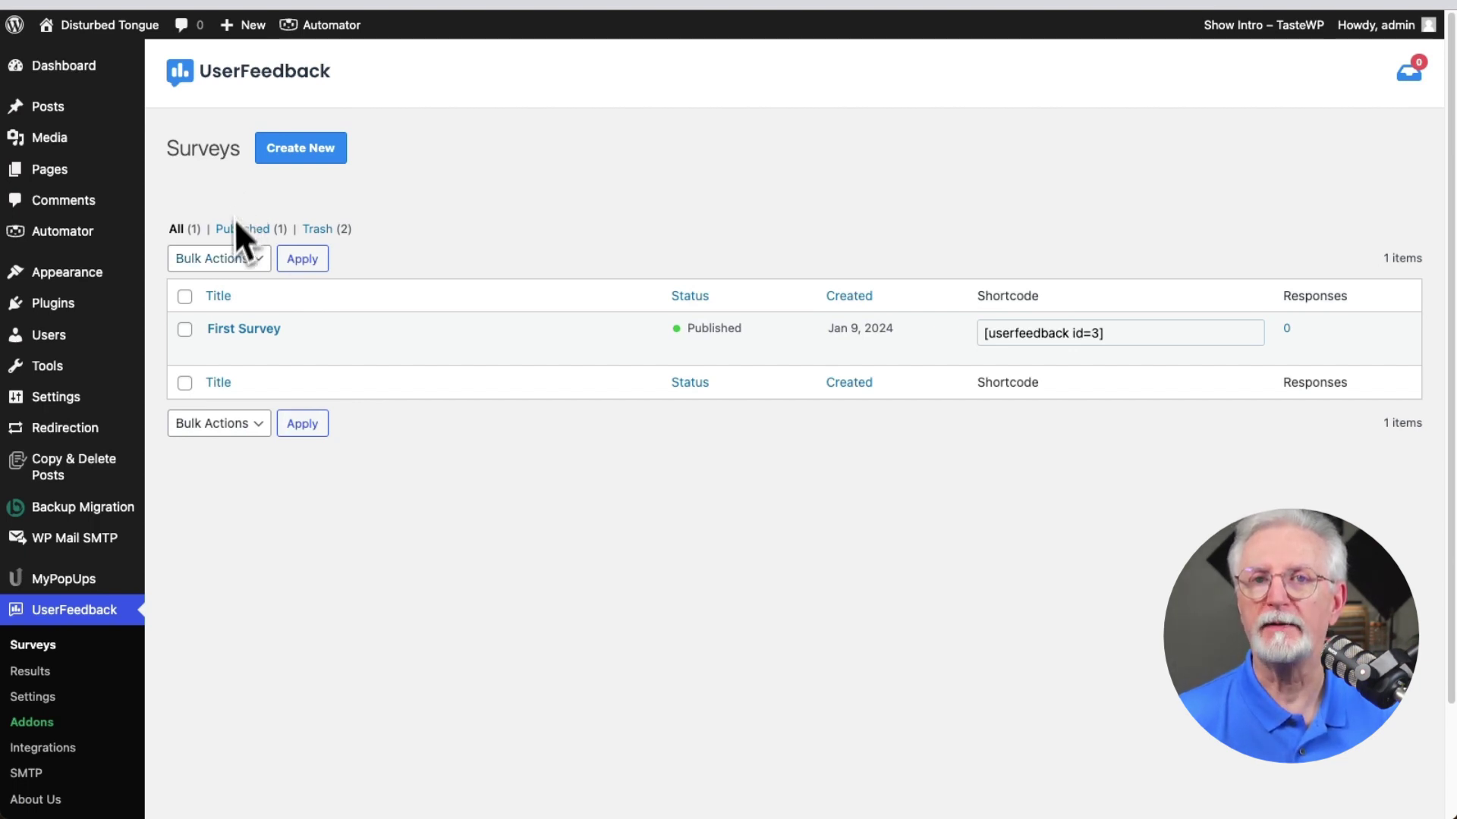
- Edit First Survey so its question title reads "What would make this website's navigation better?"
{"action": "left_click", "coordinate": [217, 346]}
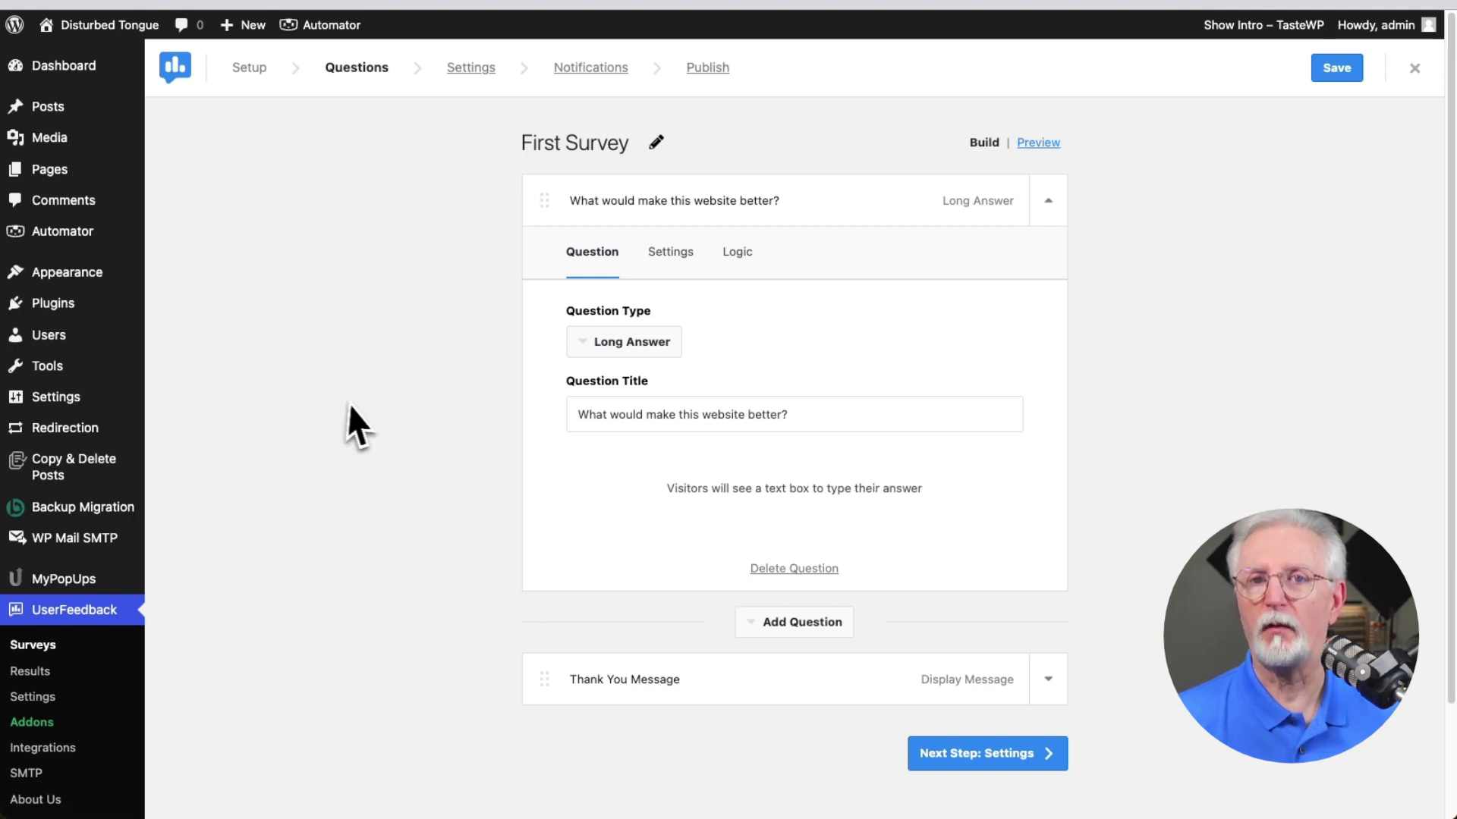
{"action": "left_click", "coordinate": [751, 416]}
{"action": "type", "text": "'s navigation"}
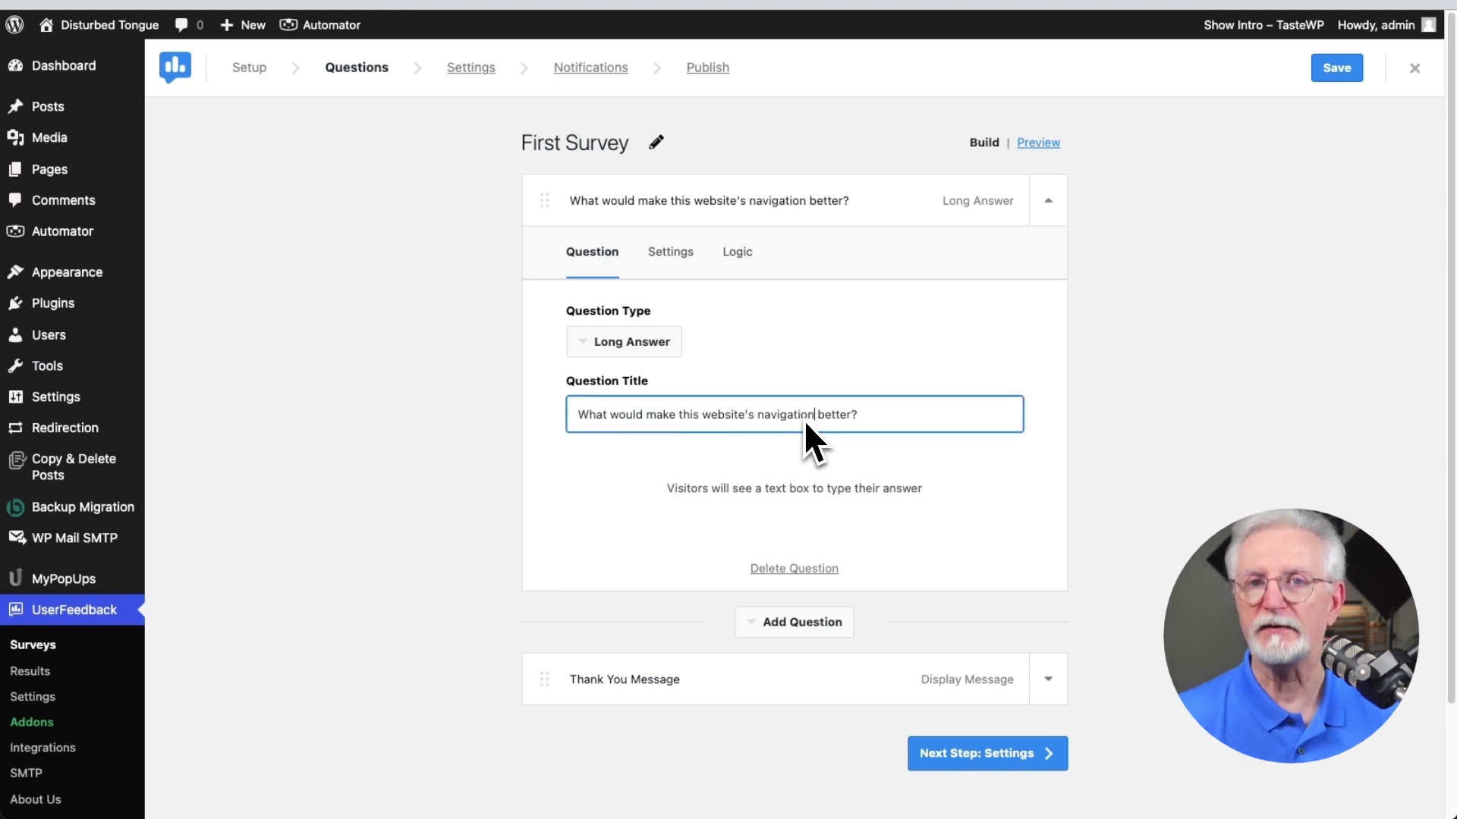
- Change the survey's thank-you message to "Thanks for taking our survey your feedback is valuable"
{"action": "left_click", "coordinate": [608, 681]}
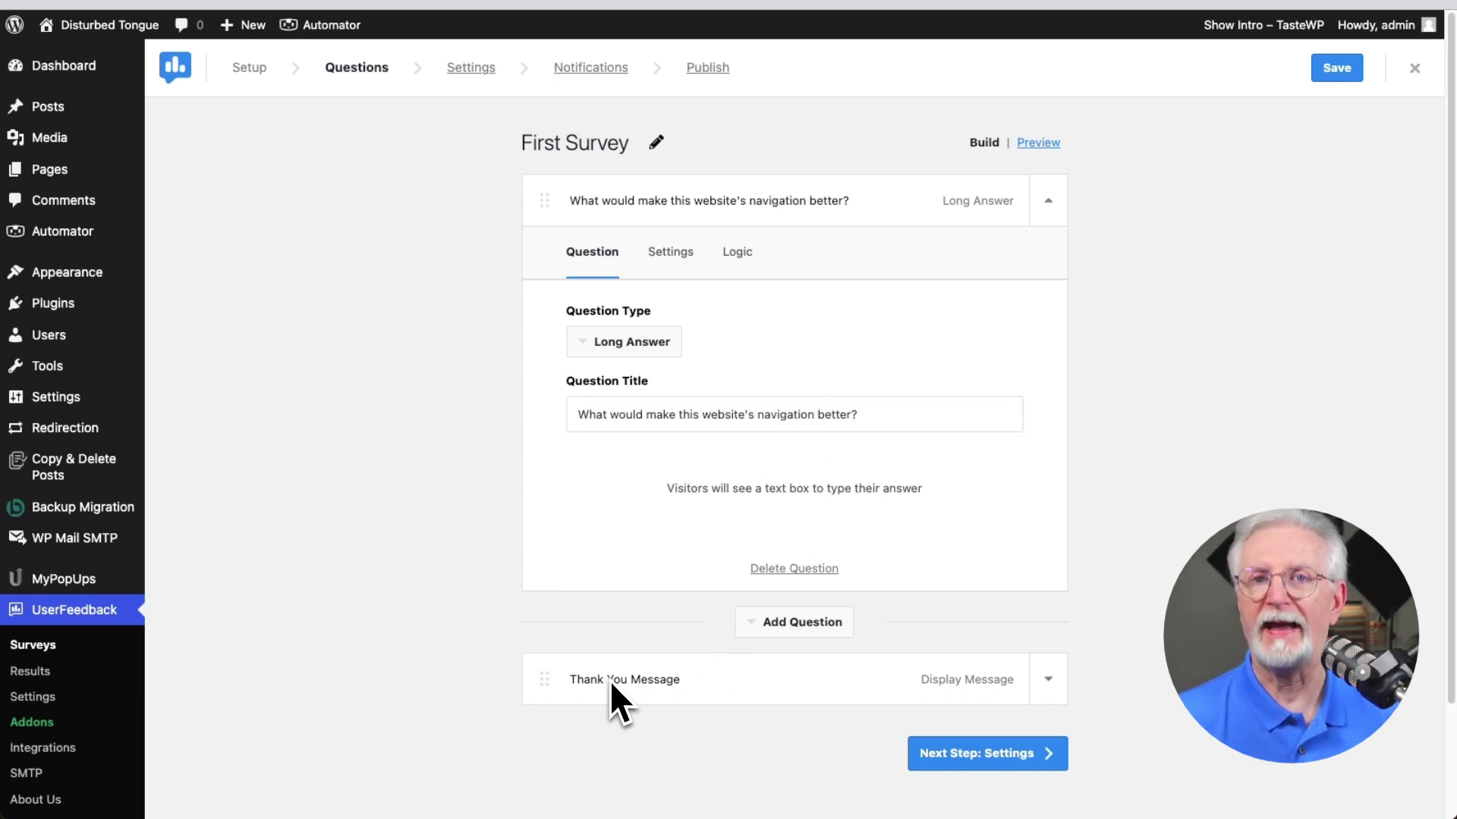
{"action": "left_click", "coordinate": [1048, 681]}
{"action": "scroll", "coordinate": [770, 645], "scroll_direction": "down", "scroll_amount": 5}
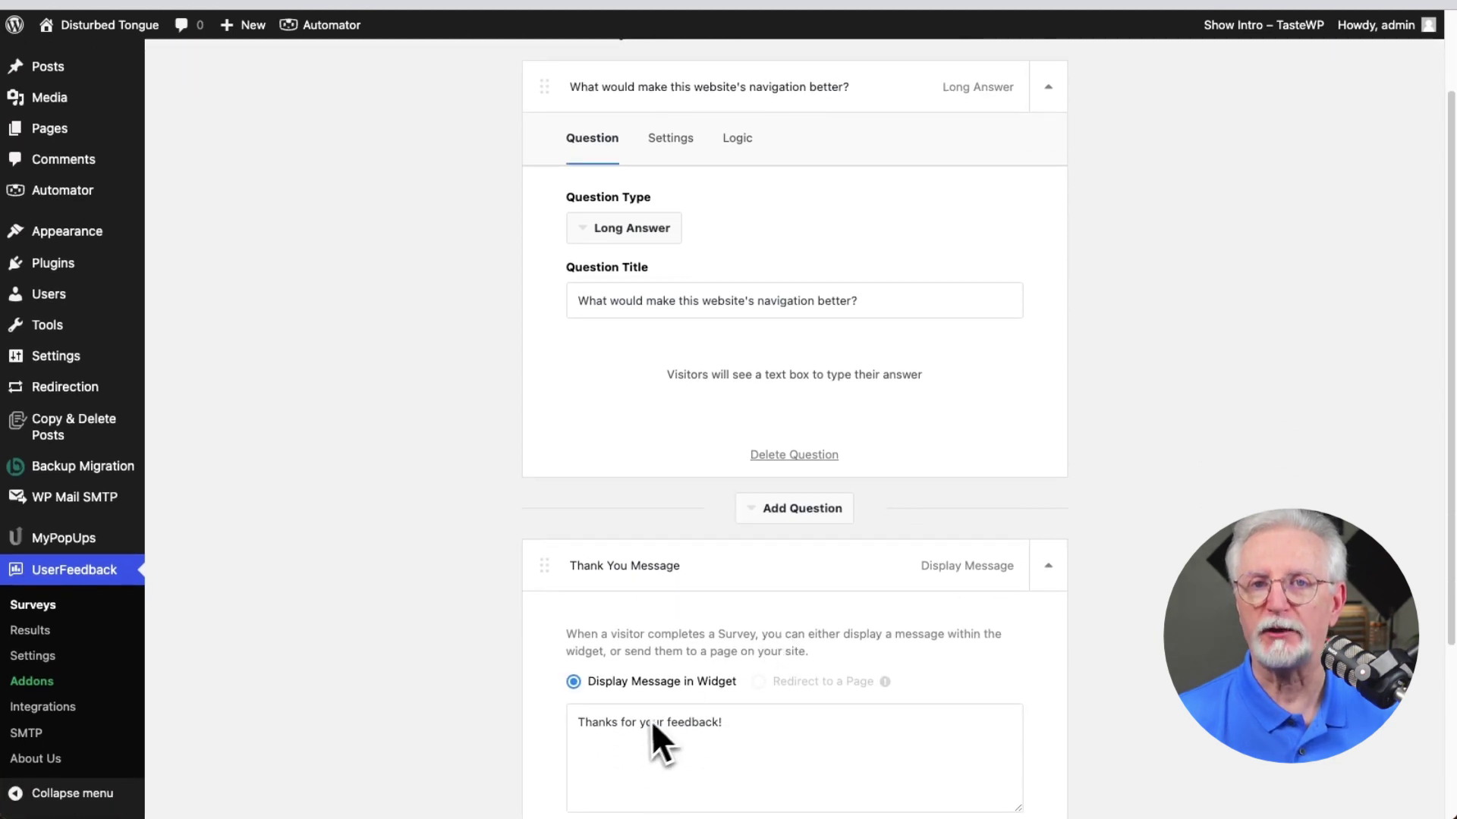
{"action": "left_click", "coordinate": [634, 476]}
{"action": "type", "text": "taking our survey"}
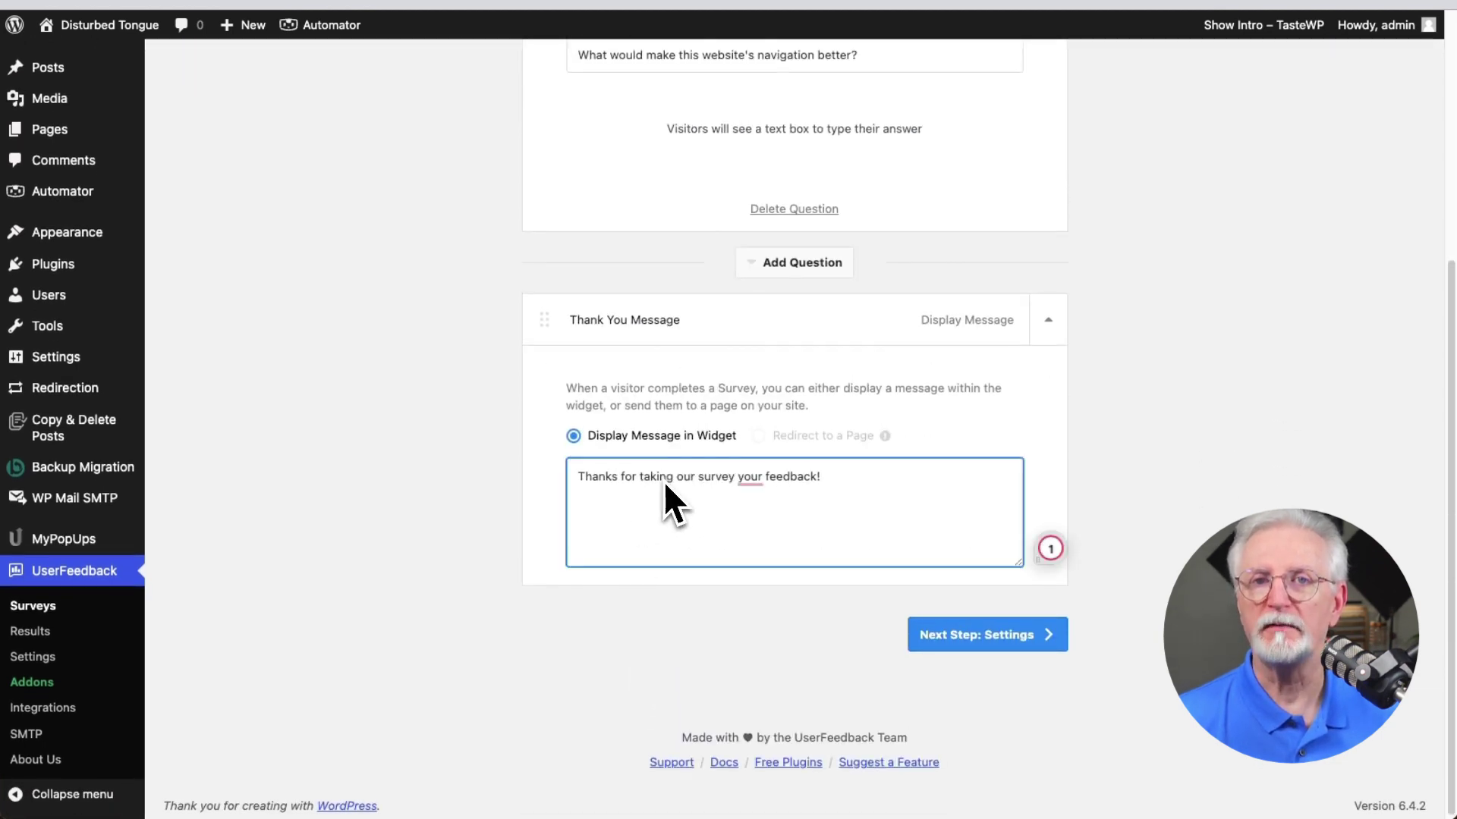
{"action": "key", "text": "alt+Right"}
{"action": "key", "text": "alt+Right"}
{"action": "type", "text": "is valuable"}
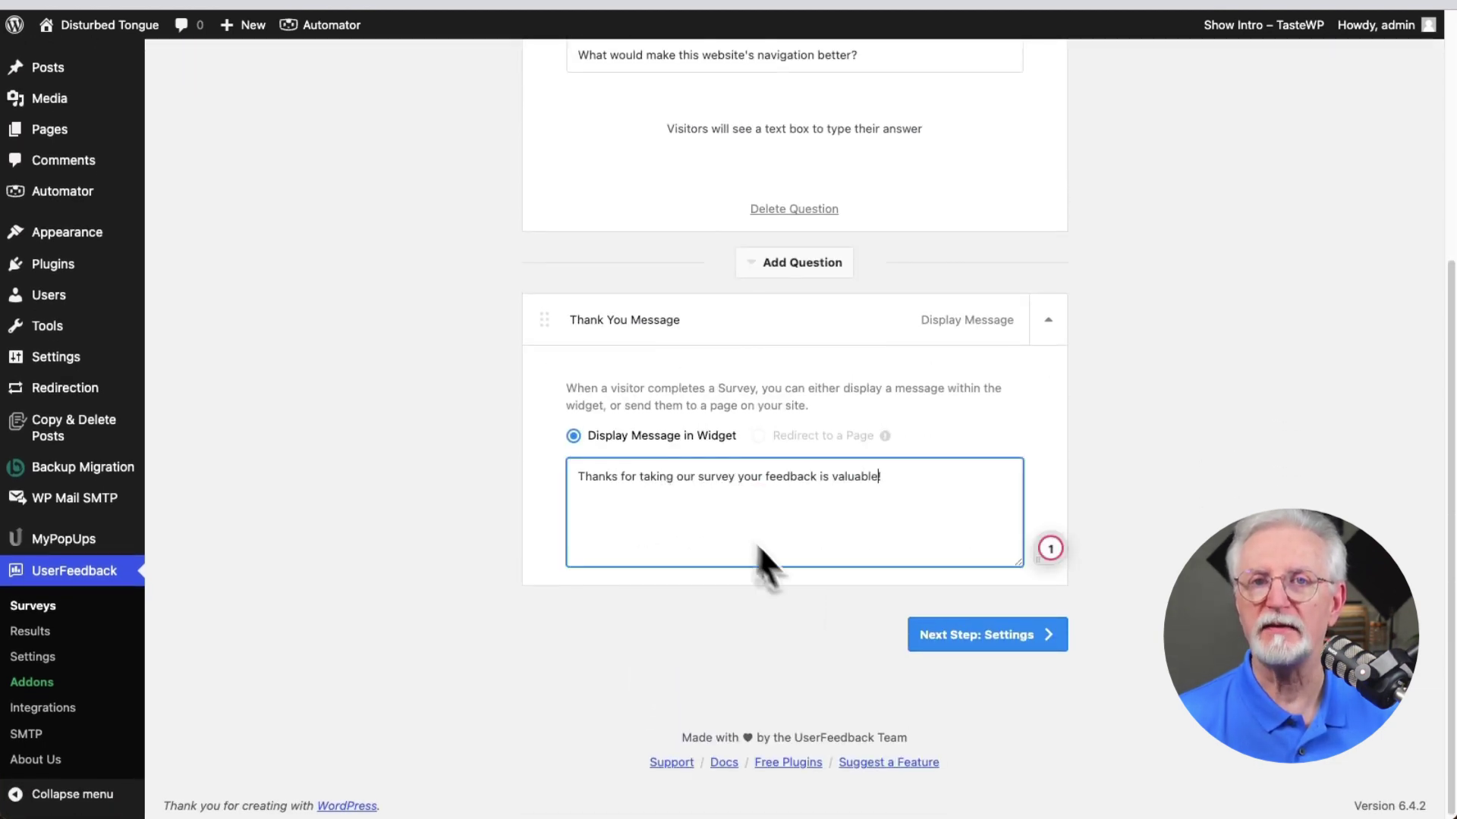
- Proceed to the survey's settings and install MonsterInsights for Google Analytics tracking
{"action": "left_click", "coordinate": [980, 639]}
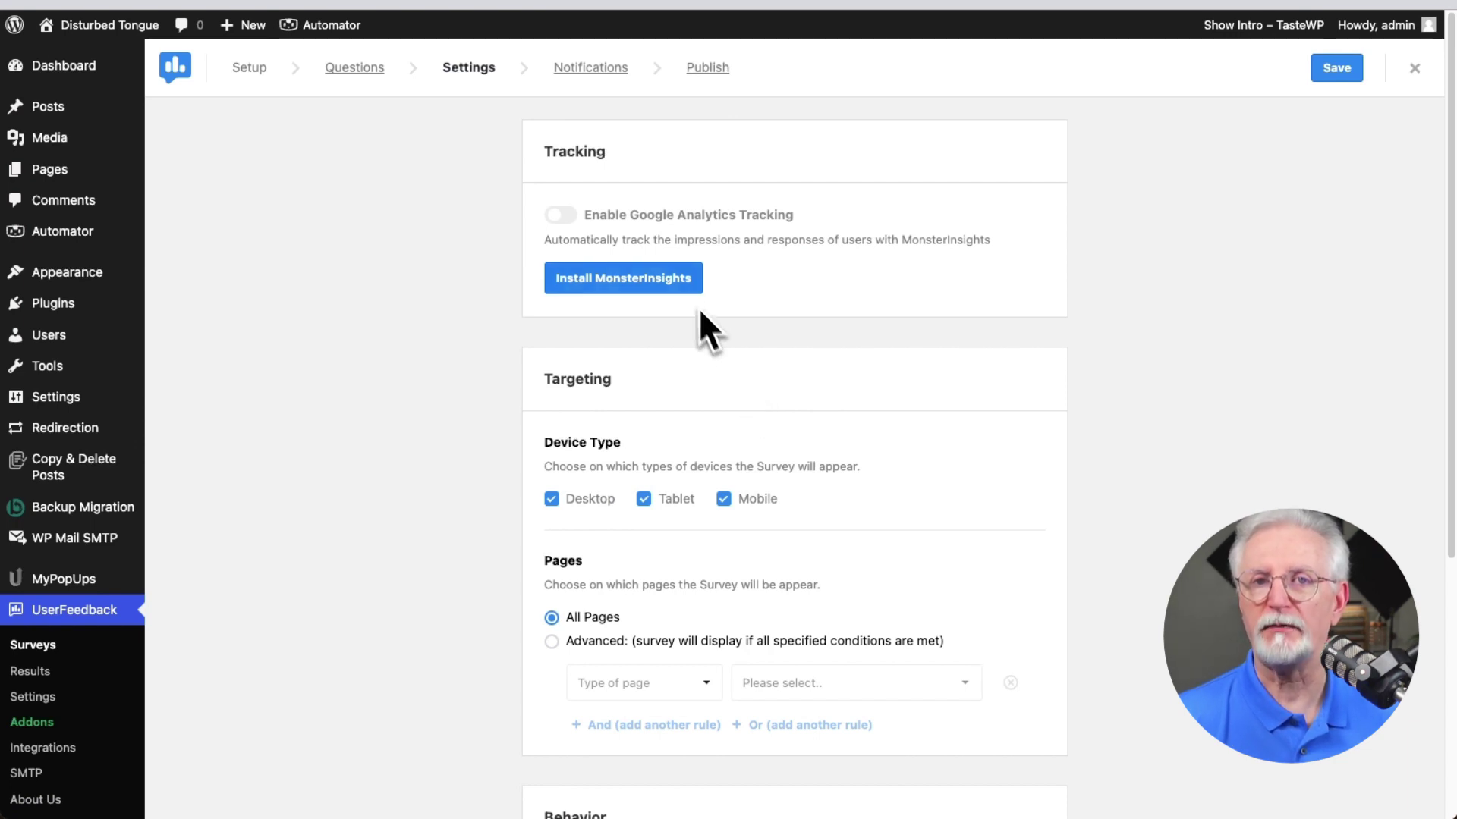
{"action": "left_click", "coordinate": [677, 280]}
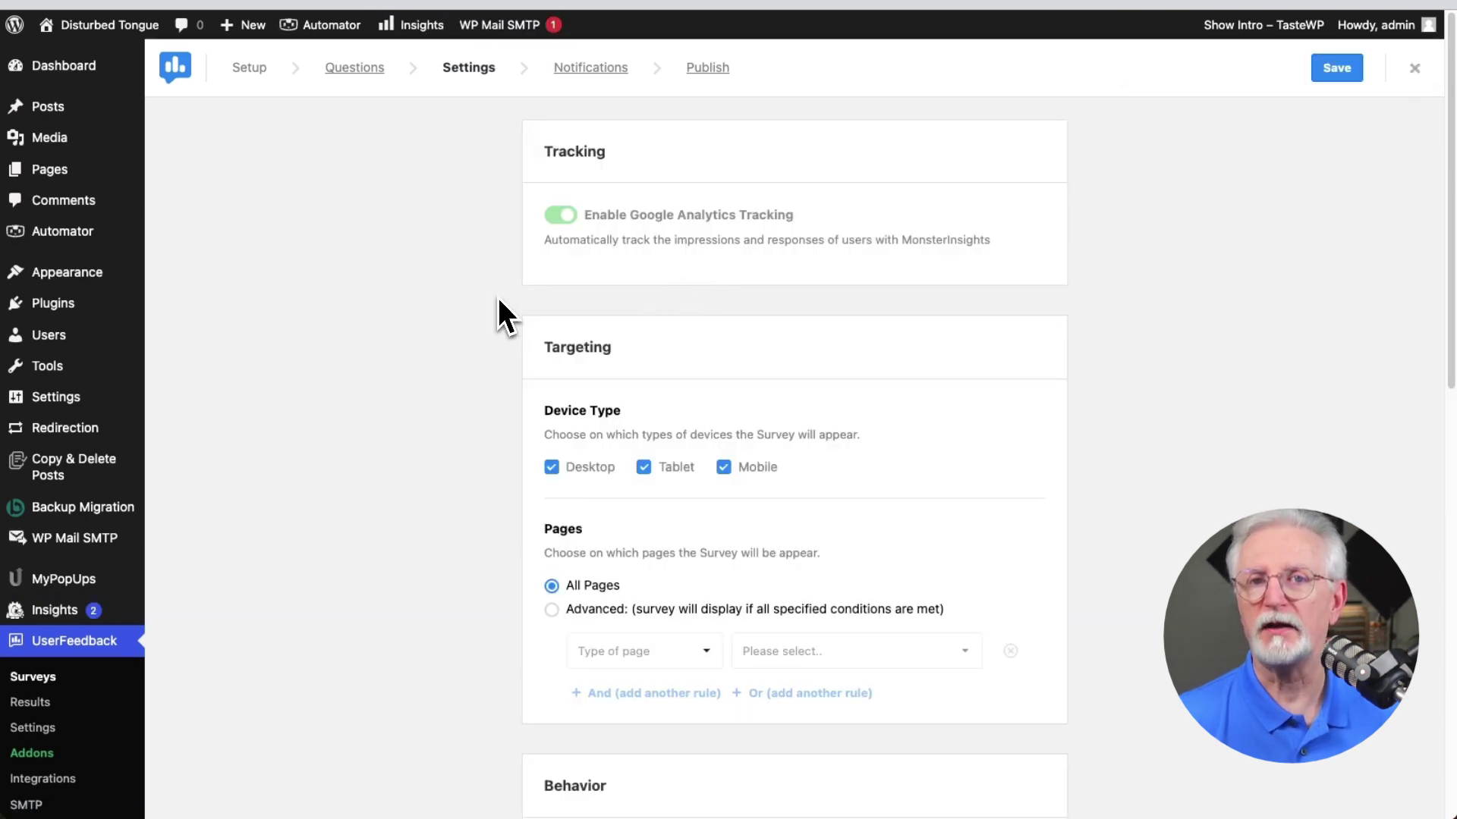
- Set the survey to appear after a delay of 20 seconds and only one time, and proceed past notifications to the publish stage
{"action": "scroll", "coordinate": [497, 297], "scroll_direction": "down", "scroll_amount": 2}
{"action": "scroll", "coordinate": [498, 297], "scroll_direction": "down", "scroll_amount": 3}
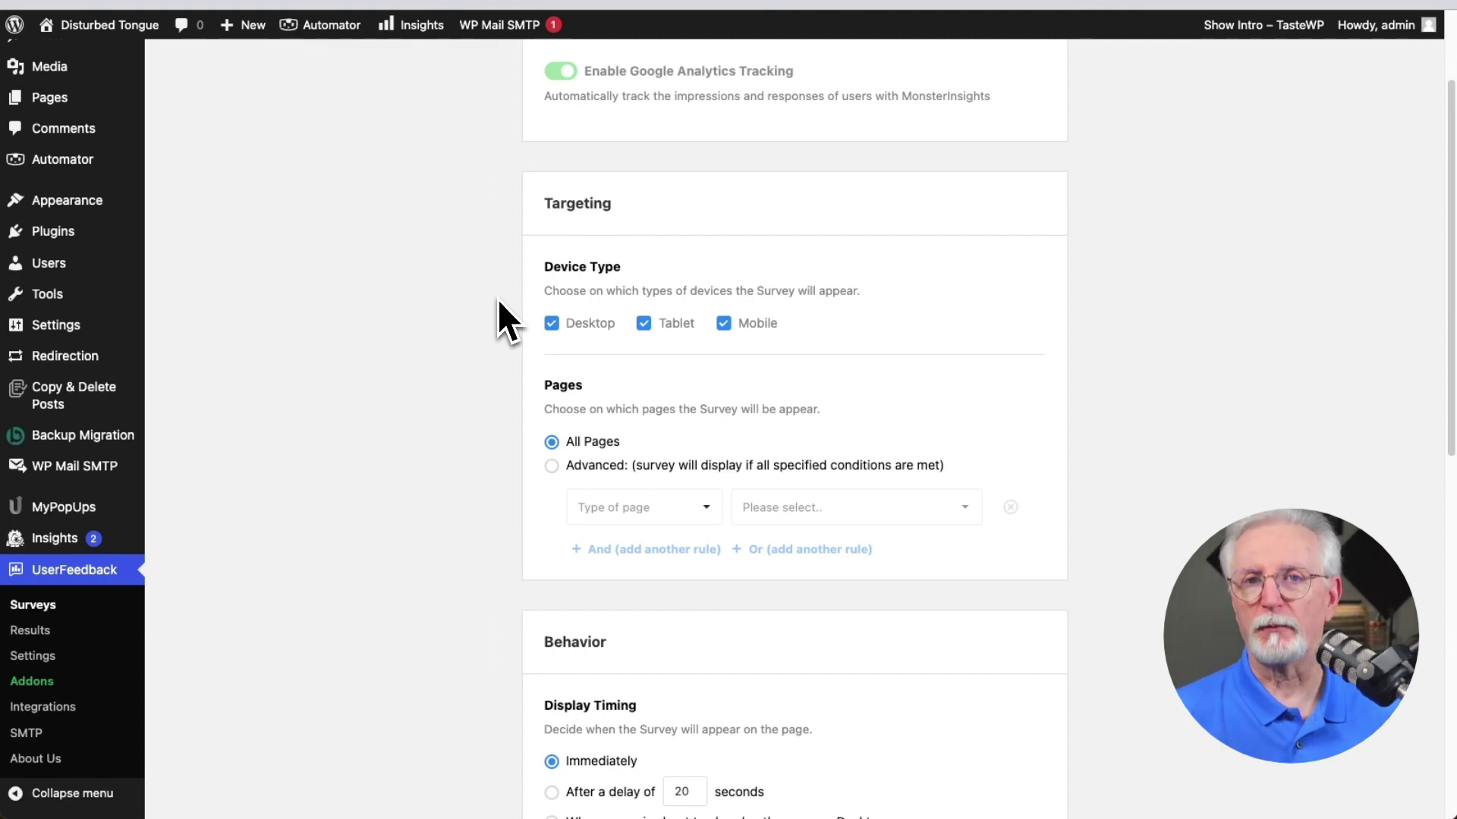
{"action": "scroll", "coordinate": [498, 302], "scroll_direction": "down", "scroll_amount": 2}
{"action": "scroll", "coordinate": [498, 299], "scroll_direction": "down", "scroll_amount": 10}
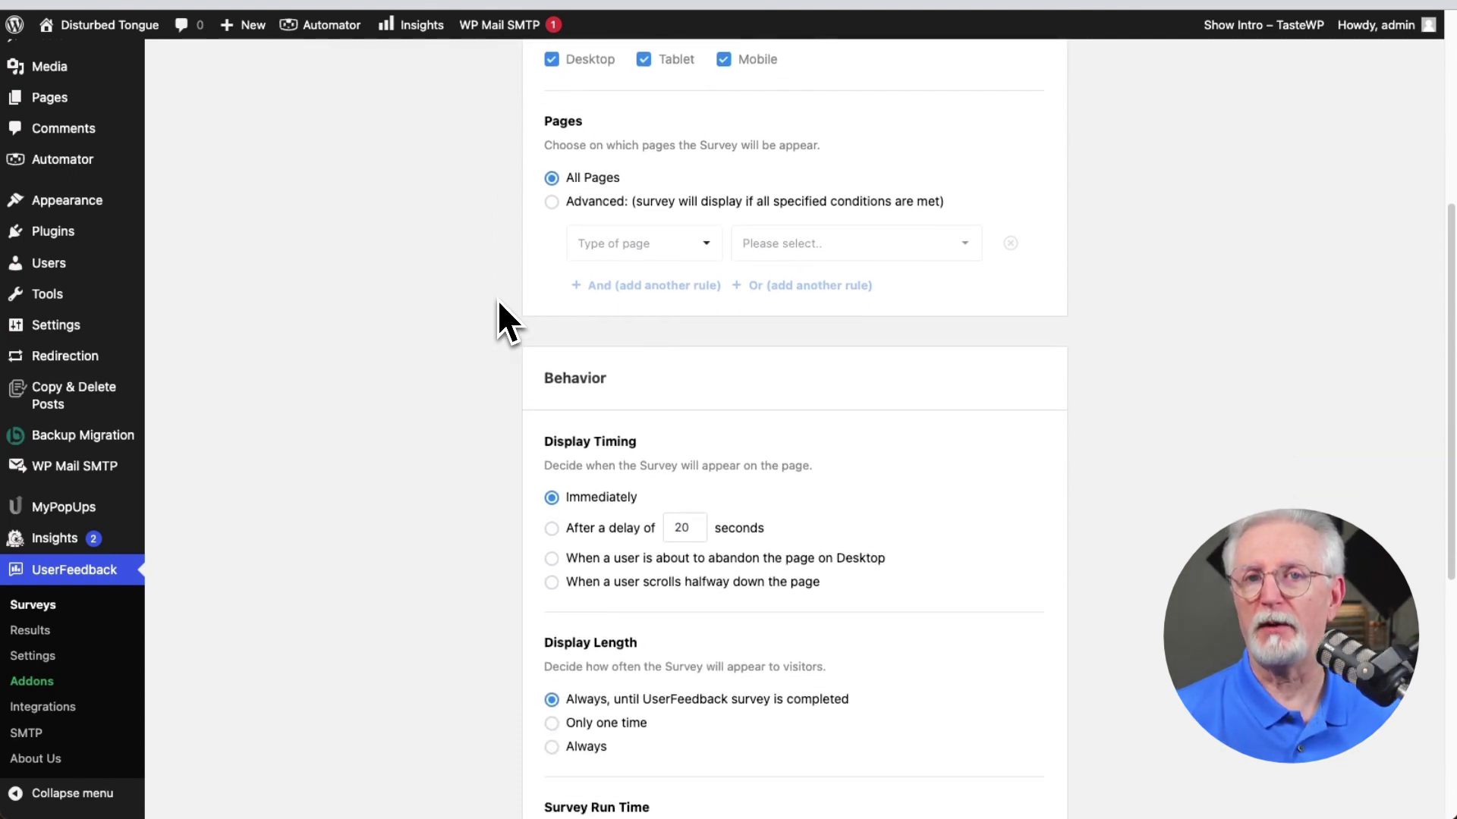
{"action": "scroll", "coordinate": [498, 299], "scroll_direction": "down", "scroll_amount": 2}
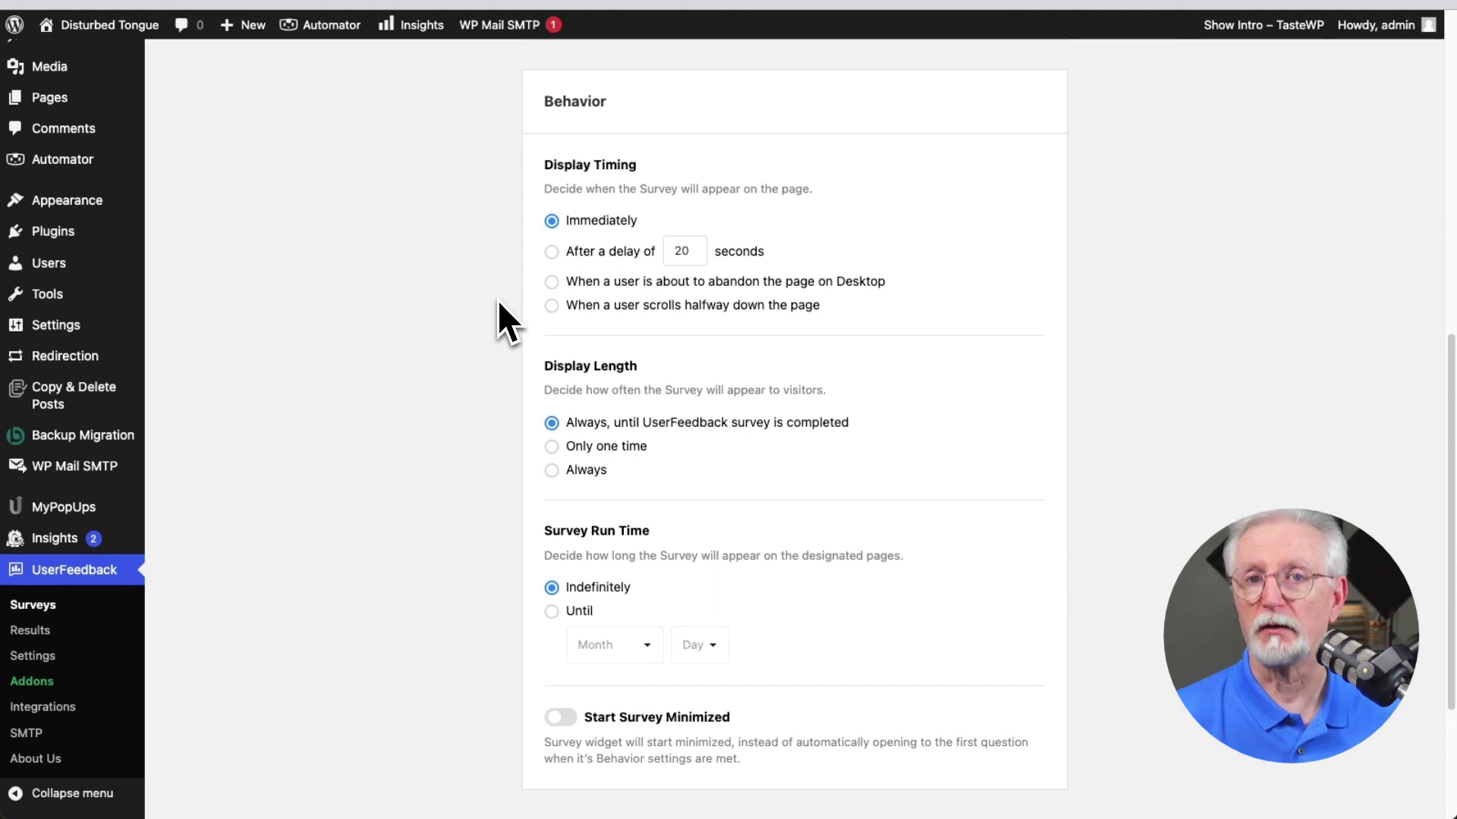
{"action": "scroll", "coordinate": [498, 299], "scroll_direction": "down", "scroll_amount": 1}
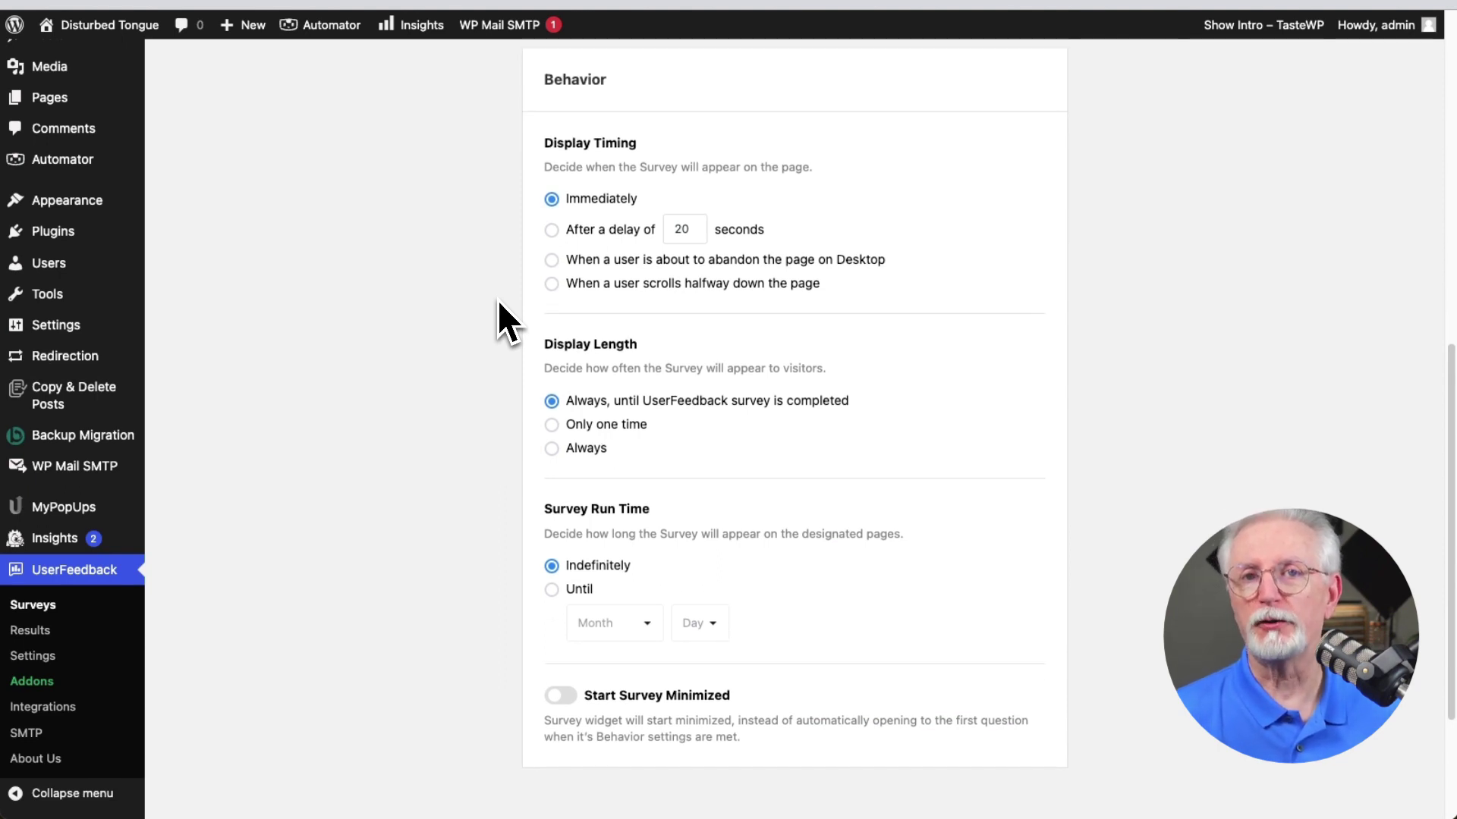
{"action": "left_click", "coordinate": [562, 232]}
{"action": "left_click", "coordinate": [560, 424]}
{"action": "scroll", "coordinate": [514, 432], "scroll_direction": "down", "scroll_amount": 3}
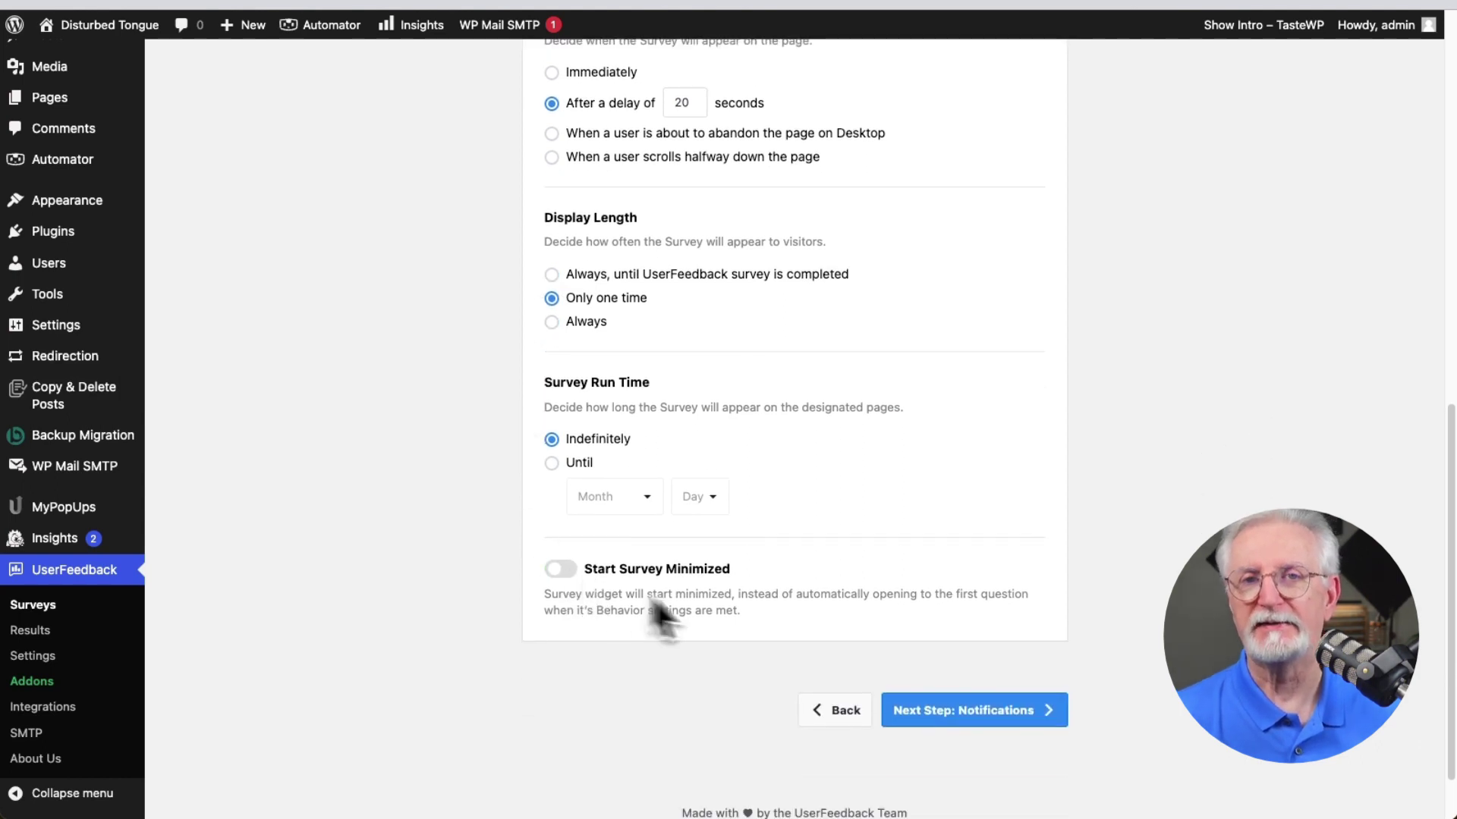
{"action": "left_click", "coordinate": [958, 709]}
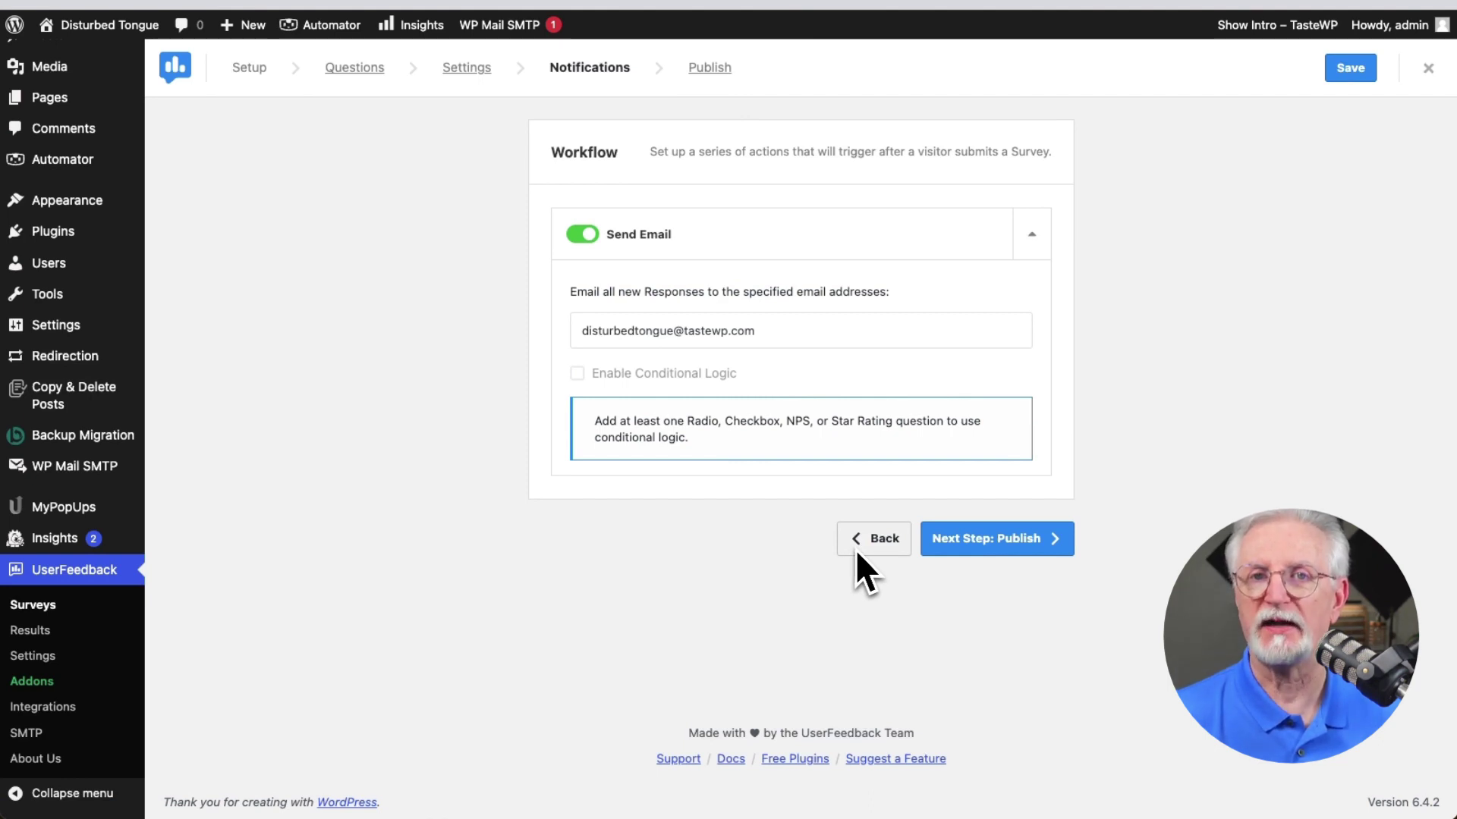
{"action": "left_click", "coordinate": [1014, 546]}
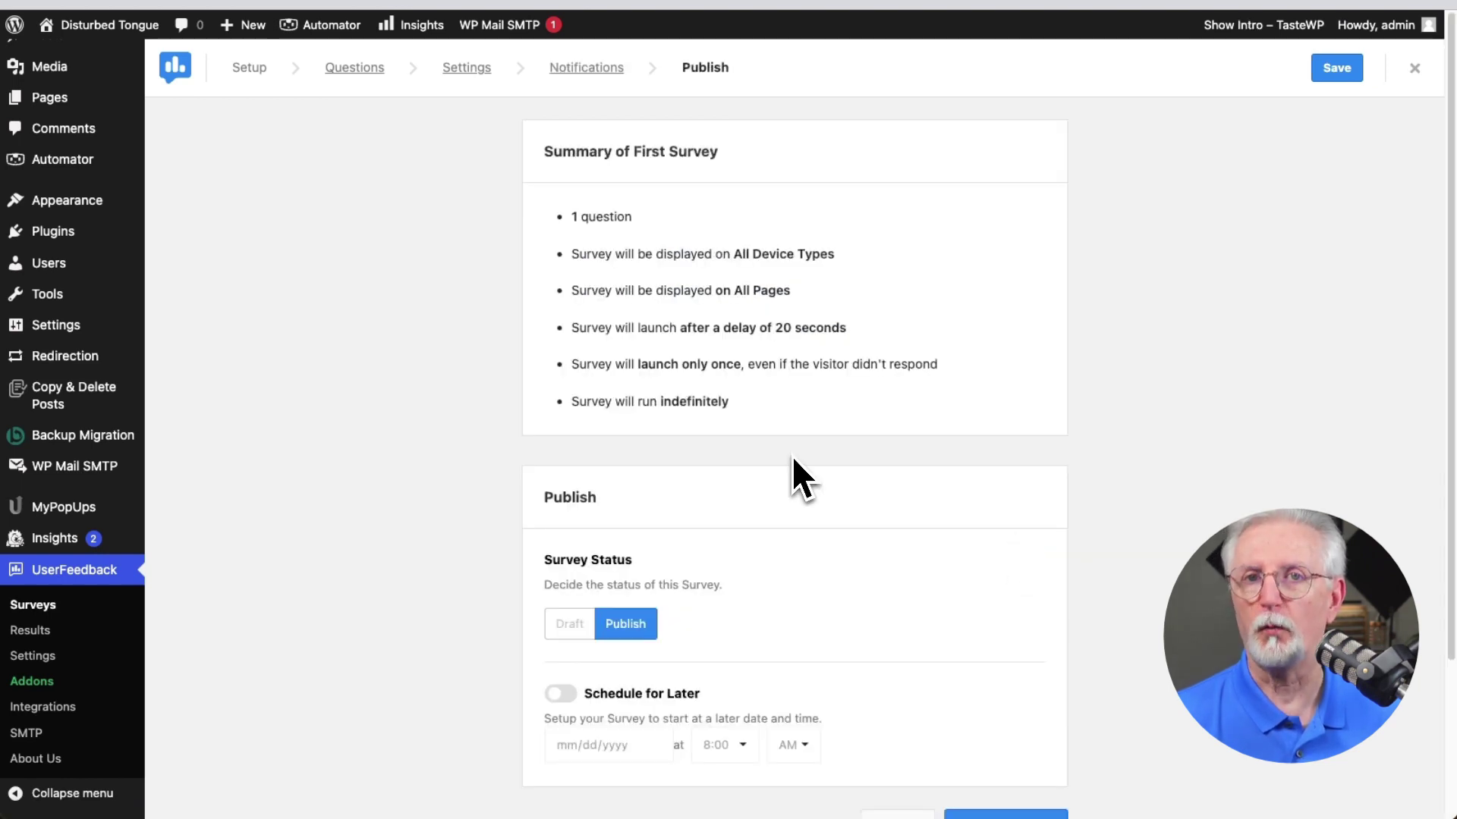
{"action": "scroll", "coordinate": [791, 456], "scroll_direction": "down", "scroll_amount": 3}
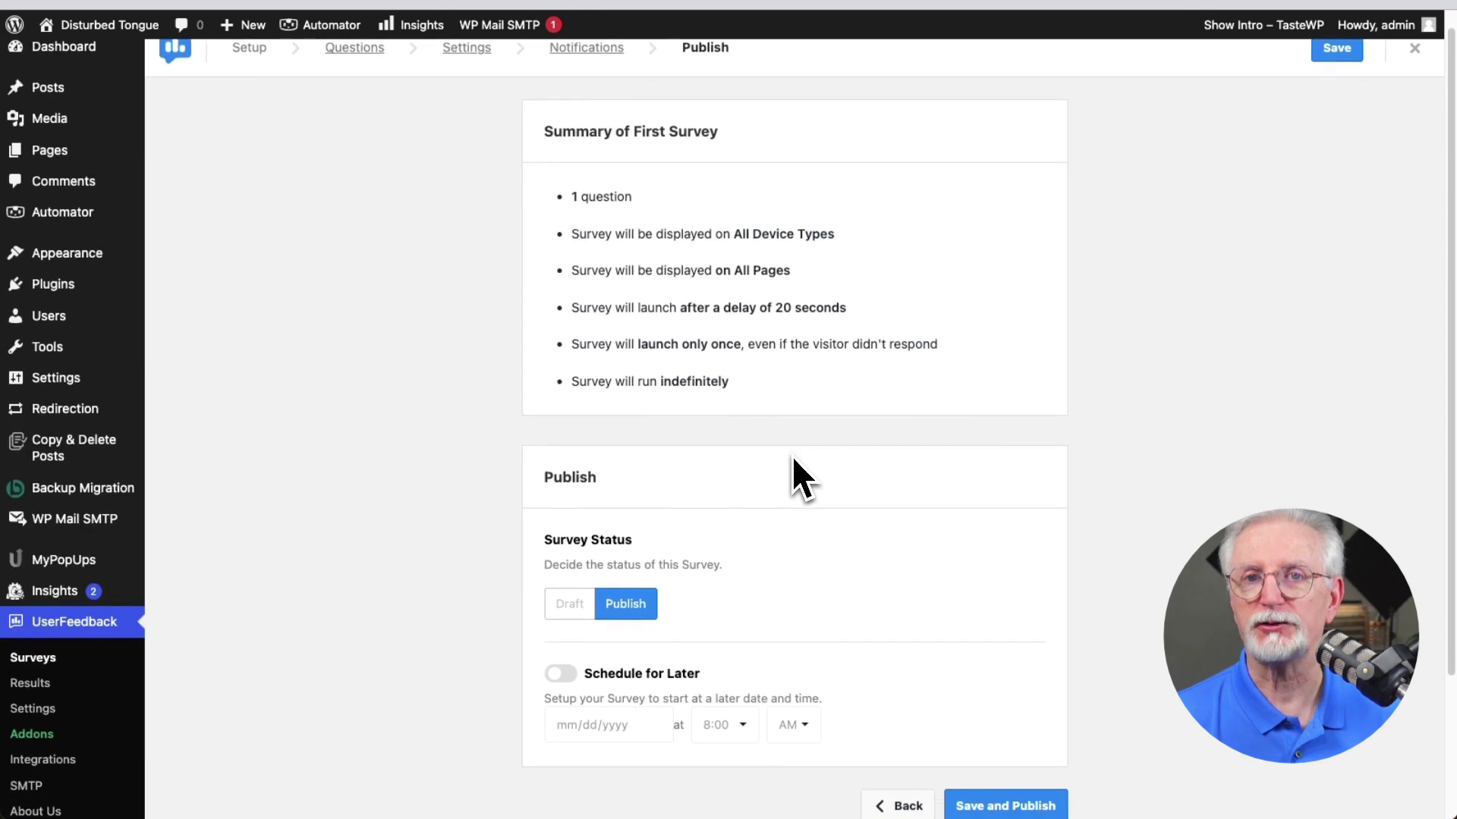
- Switch on the survey's Schedule for Later option and switch it back off
{"action": "left_click", "coordinate": [572, 526]}
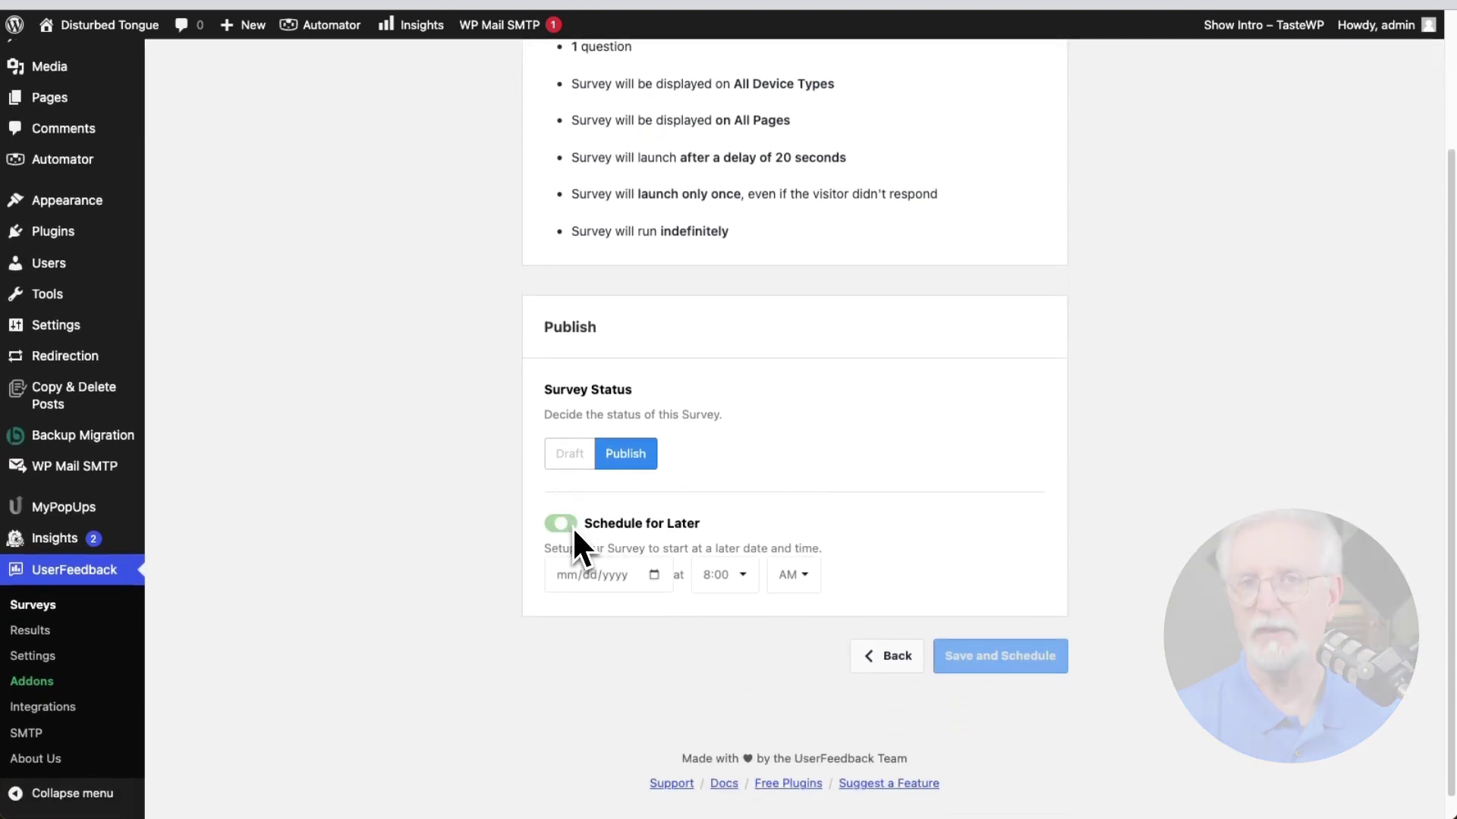
{"action": "left_click", "coordinate": [572, 527]}
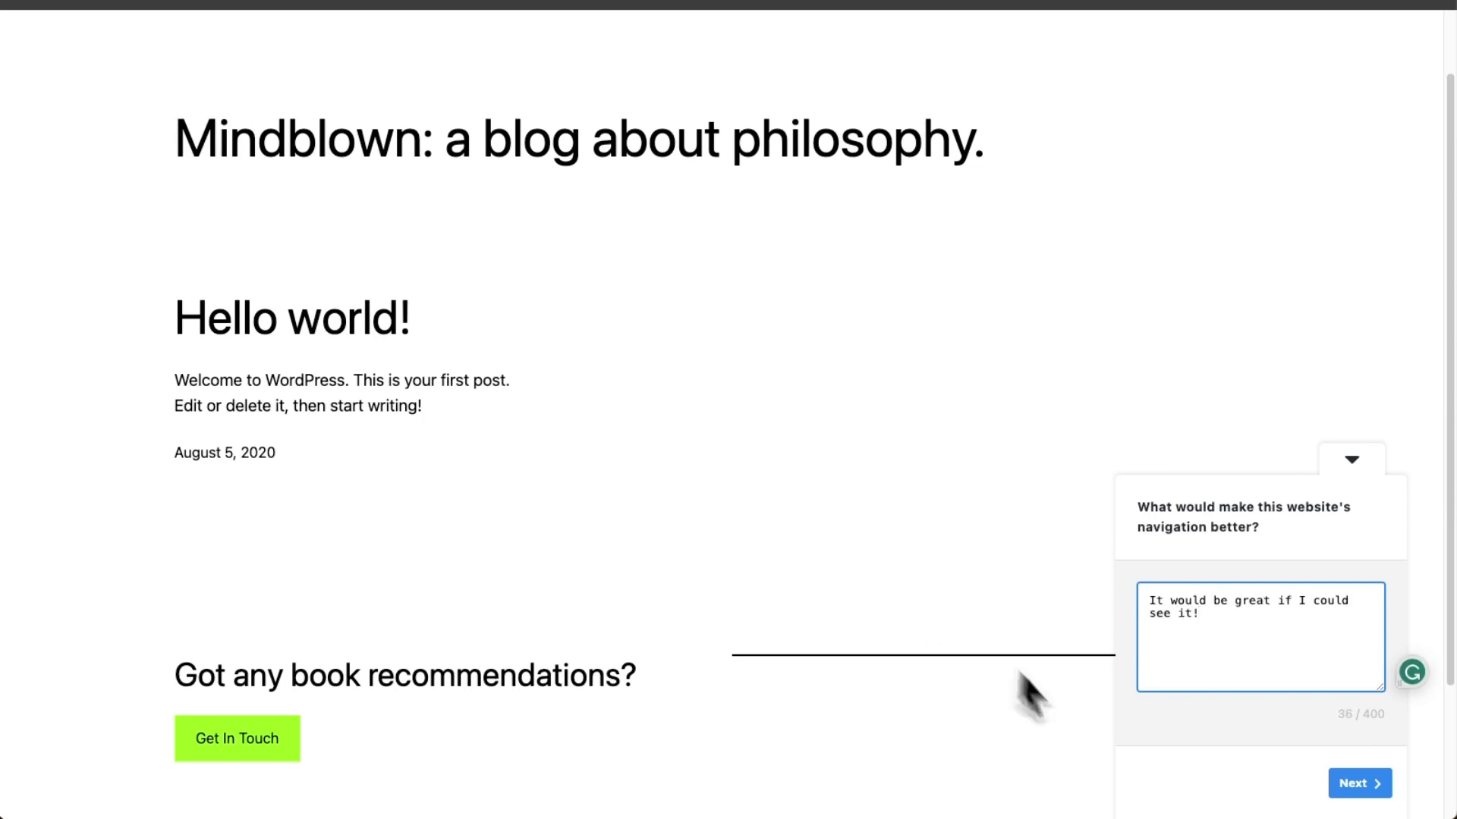
- Submit the survey answer "It would be great if I could see it!" on the website, and open the UserFeedback results overview
{"action": "left_click", "coordinate": [1360, 783]}
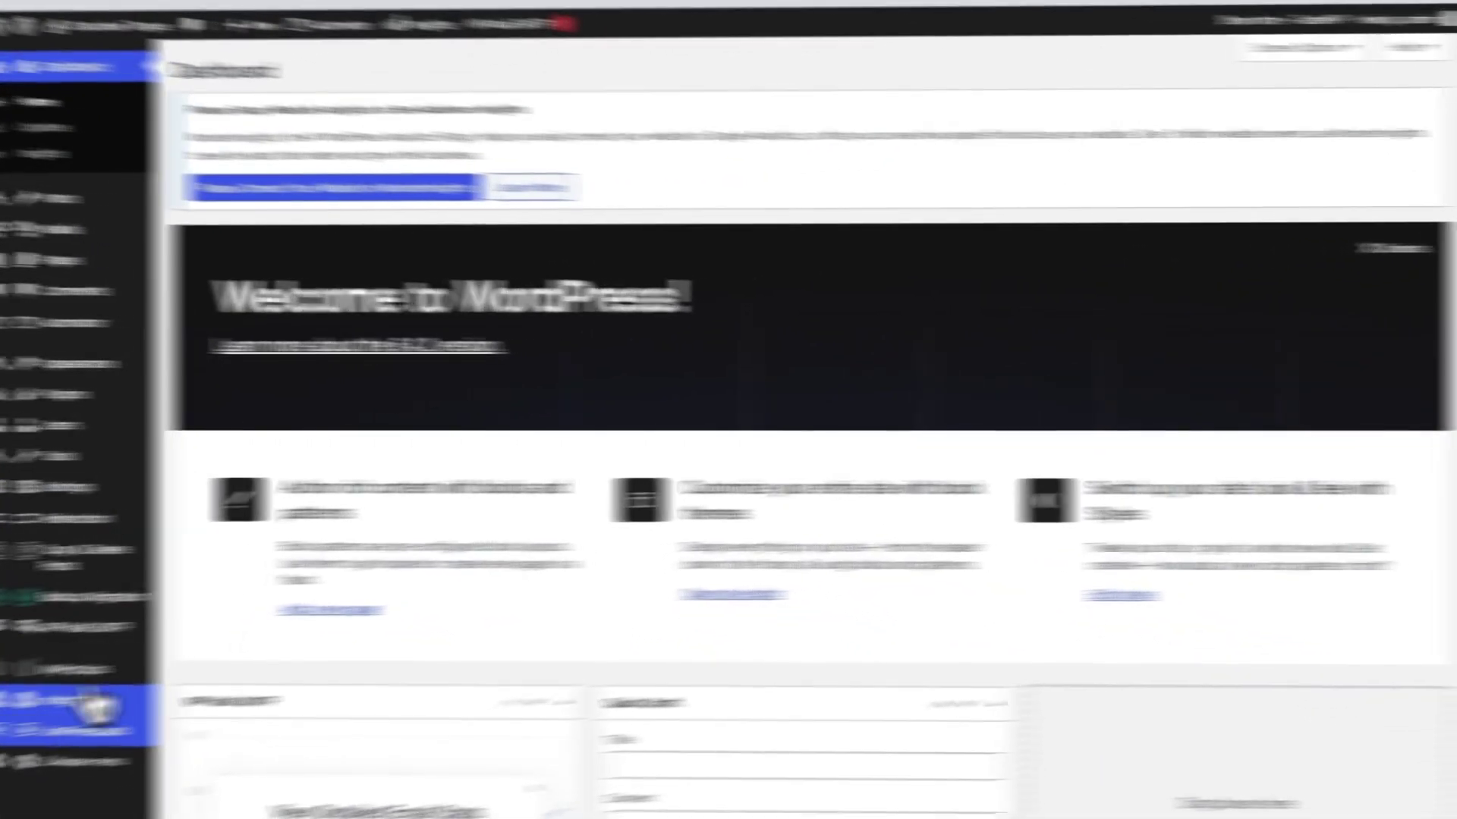
{"action": "mouse_move", "coordinate": [106, 729]}
{"action": "left_click", "coordinate": [180, 639]}
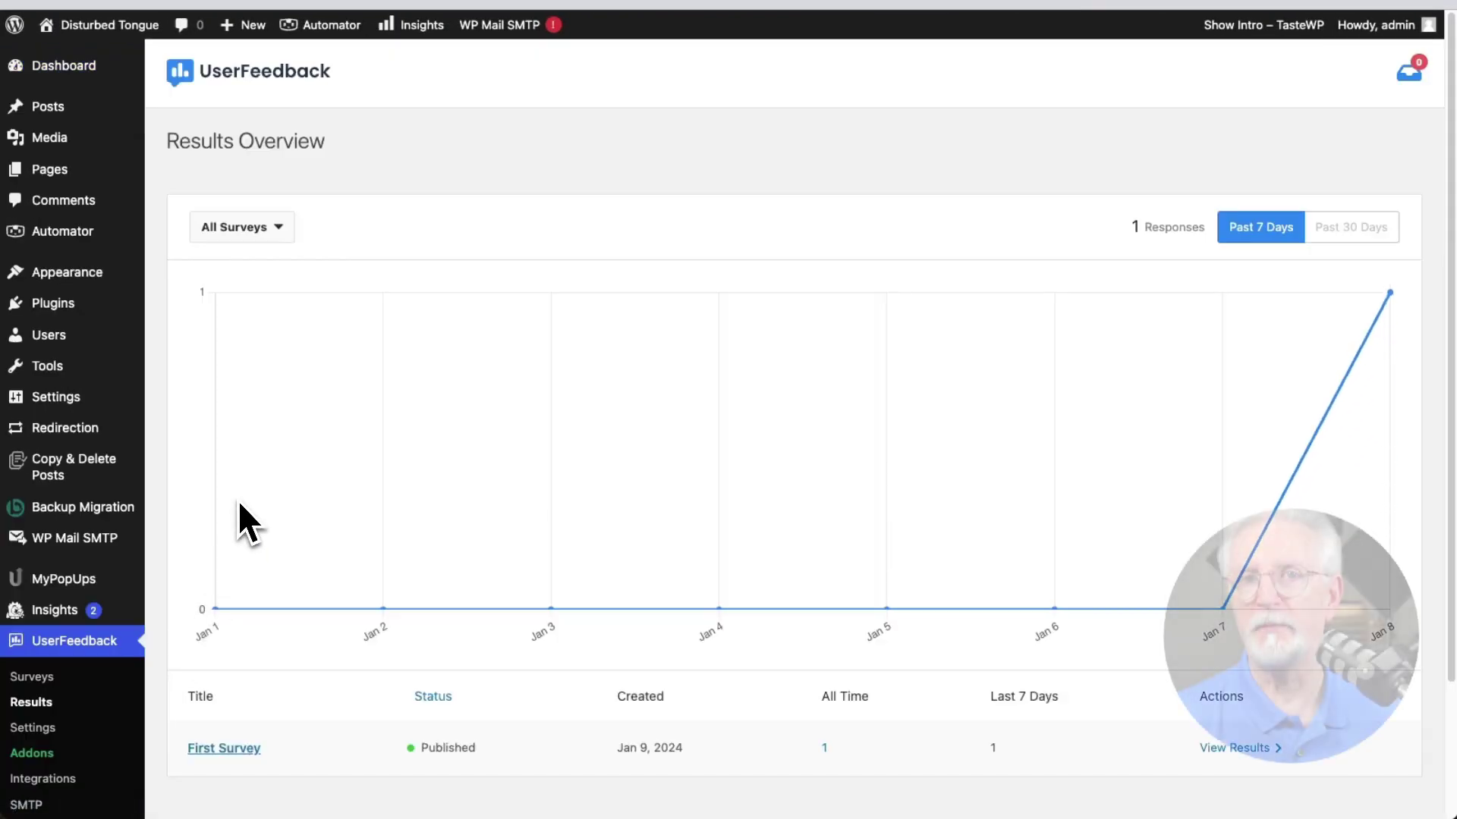
- Open the First Survey's results and check the survey selector above its response statistics
{"action": "scroll", "coordinate": [237, 520], "scroll_direction": "down", "scroll_amount": 3}
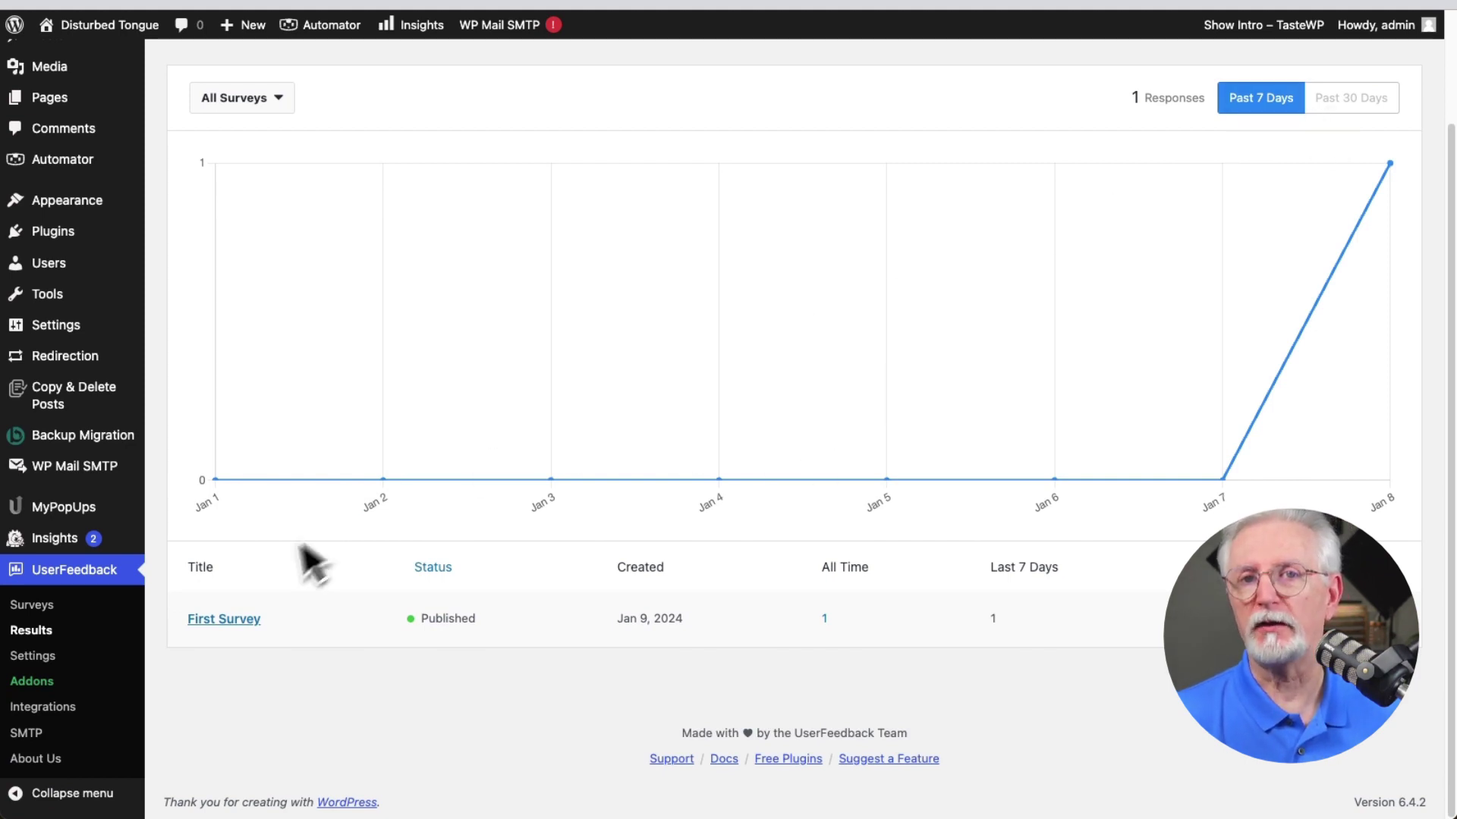
{"action": "left_click", "coordinate": [217, 619]}
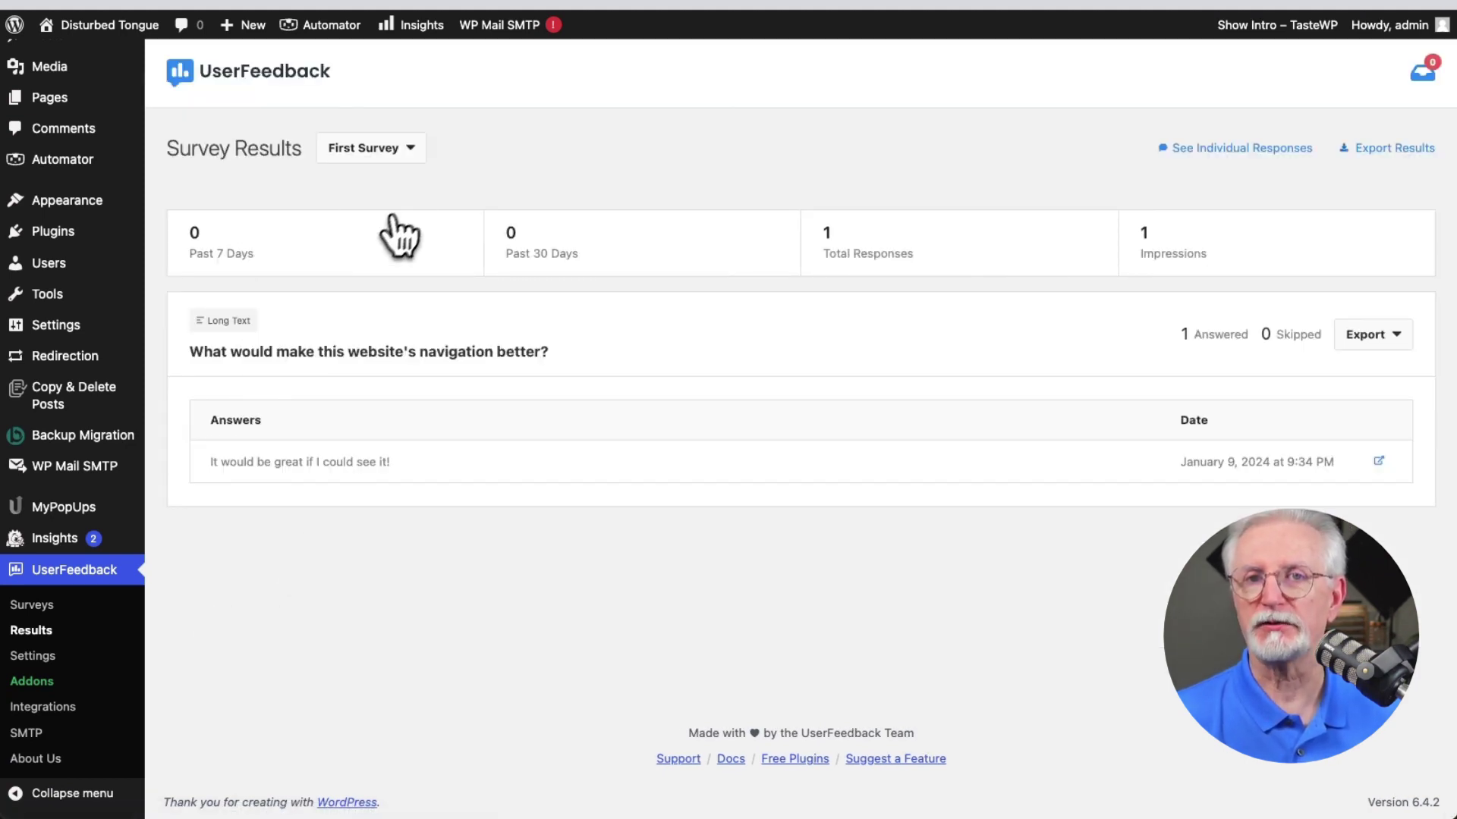
{"action": "left_click", "coordinate": [409, 152]}
{"action": "left_click", "coordinate": [485, 161]}
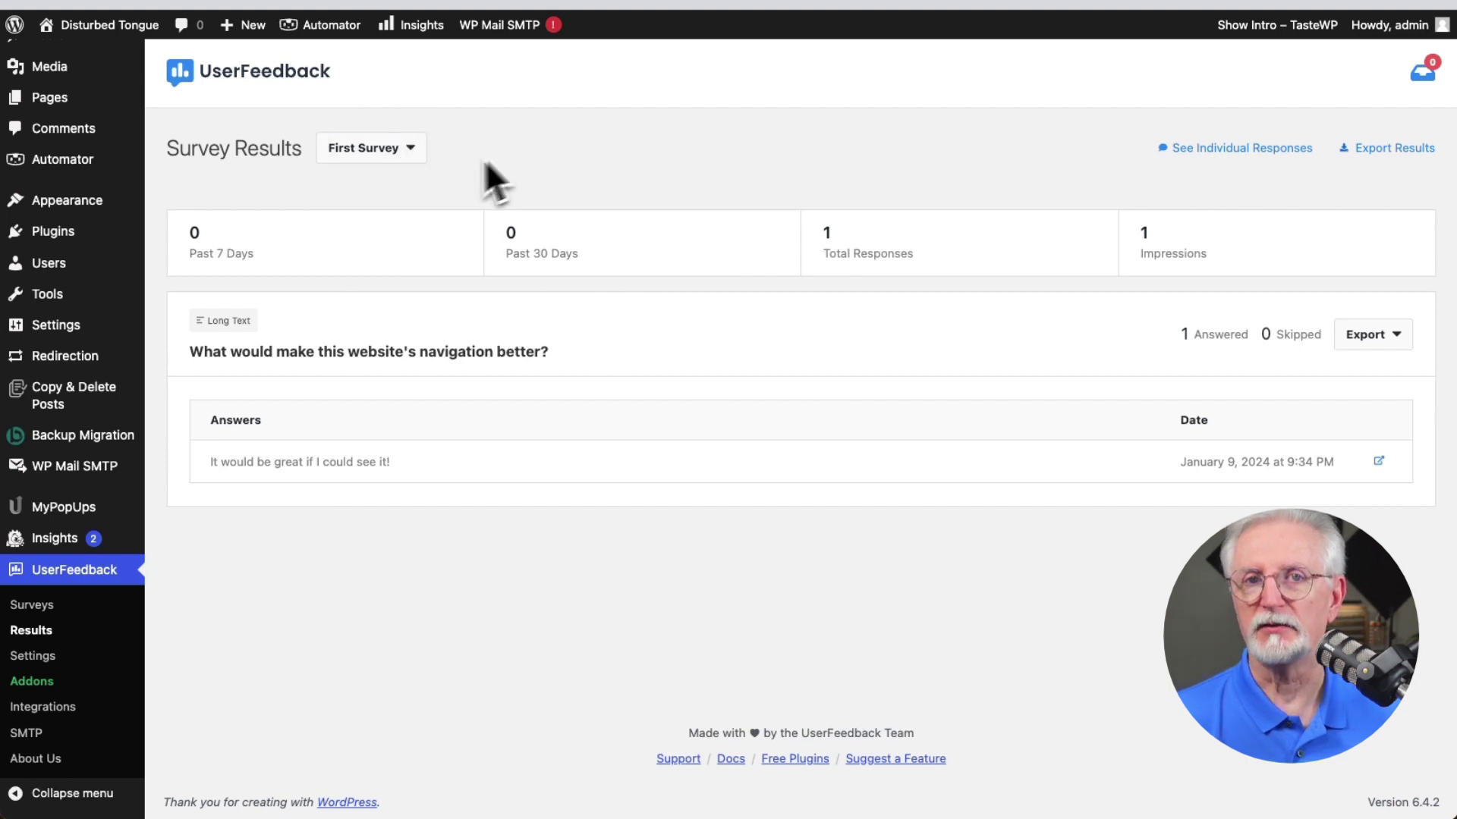
- Open the UserFeedback addons page and review the available addons down to Targeting
{"action": "left_click", "coordinate": [58, 685]}
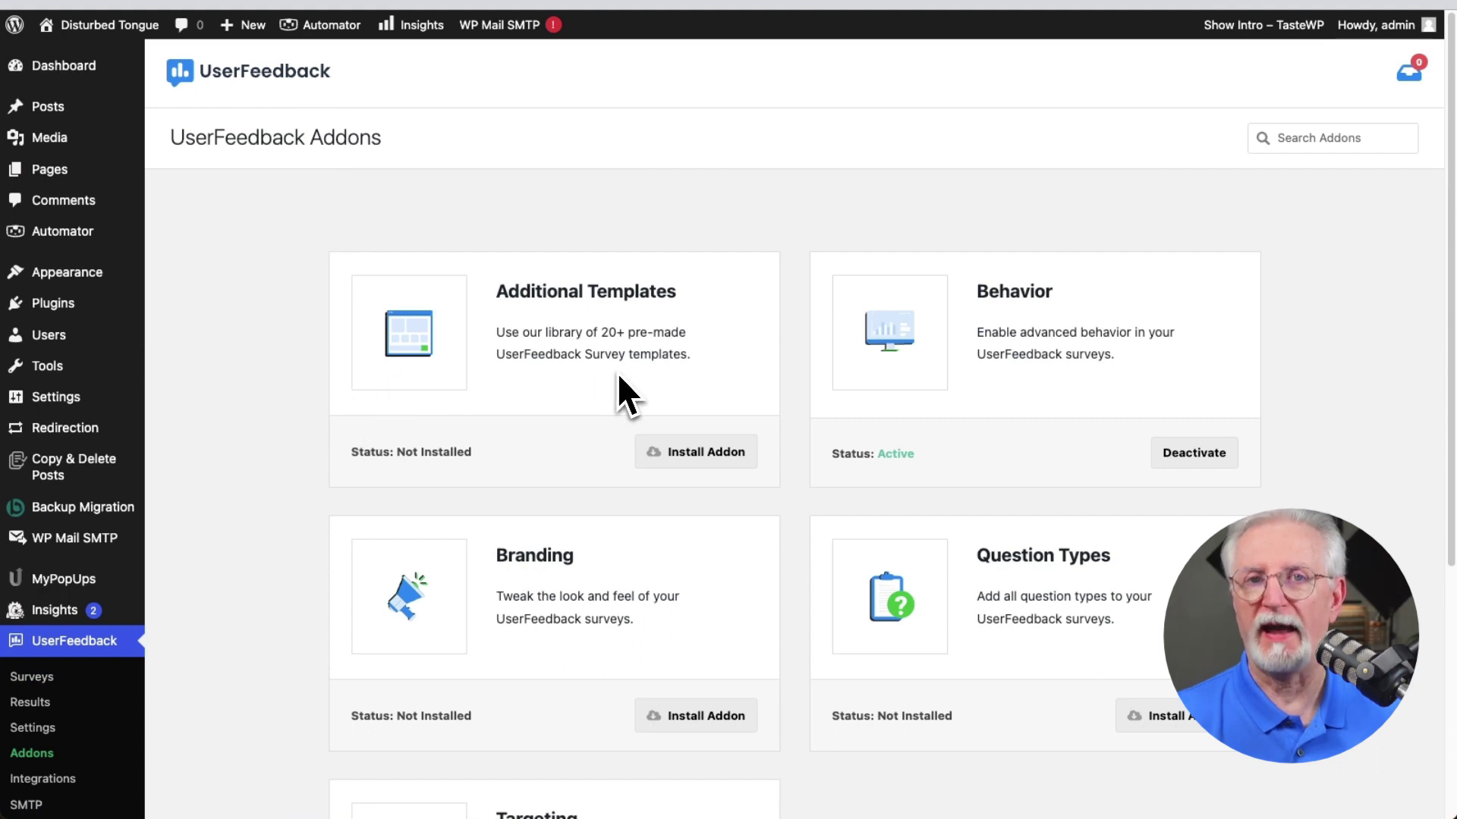
{"action": "scroll", "coordinate": [933, 390], "scroll_direction": "down", "scroll_amount": 2}
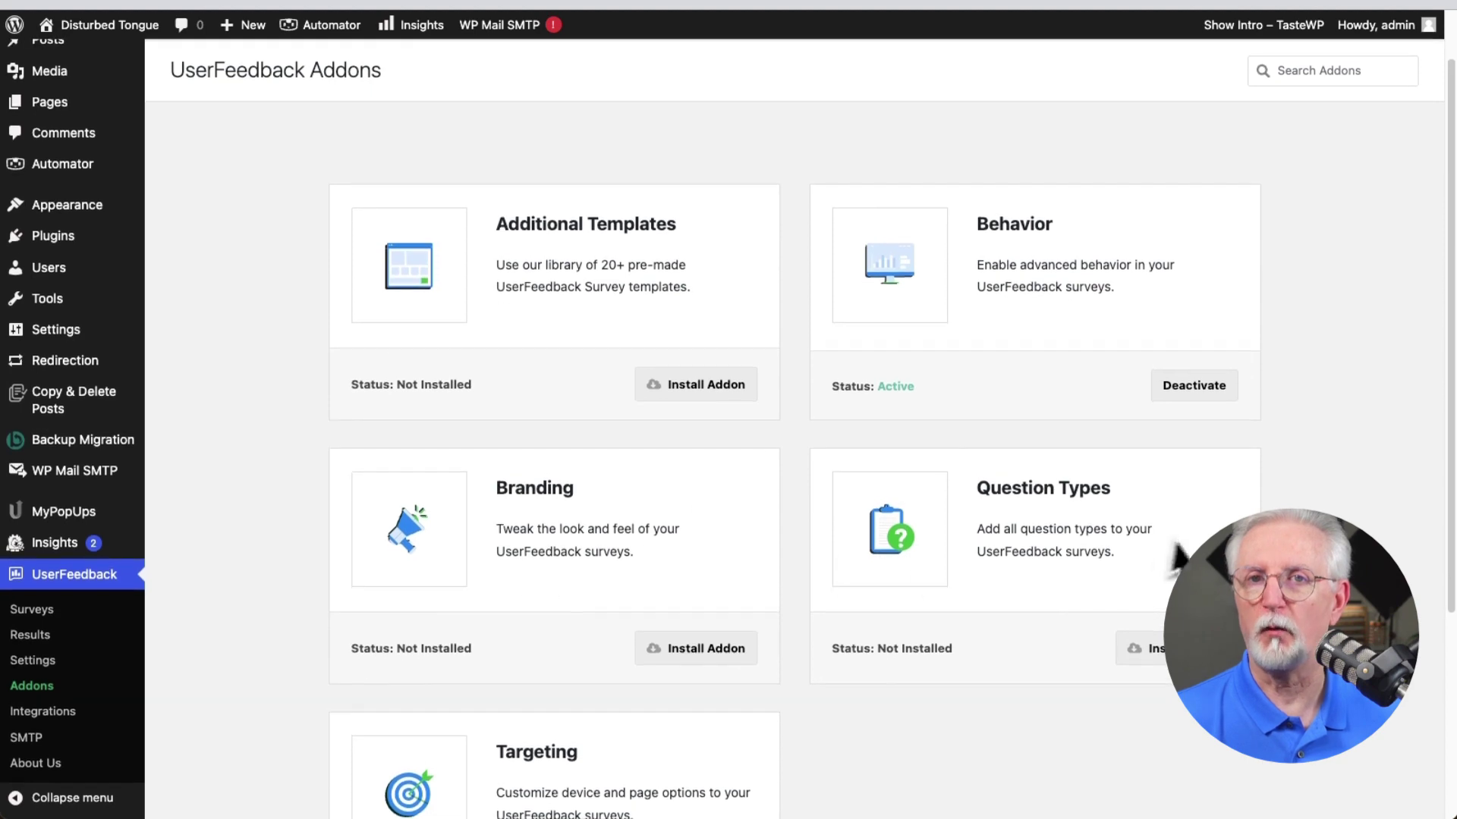
{"action": "scroll", "coordinate": [1199, 543], "scroll_direction": "down", "scroll_amount": 2}
{"action": "scroll", "coordinate": [748, 650], "scroll_direction": "down", "scroll_amount": 2}
{"action": "scroll", "coordinate": [569, 650], "scroll_direction": "down", "scroll_amount": 1}
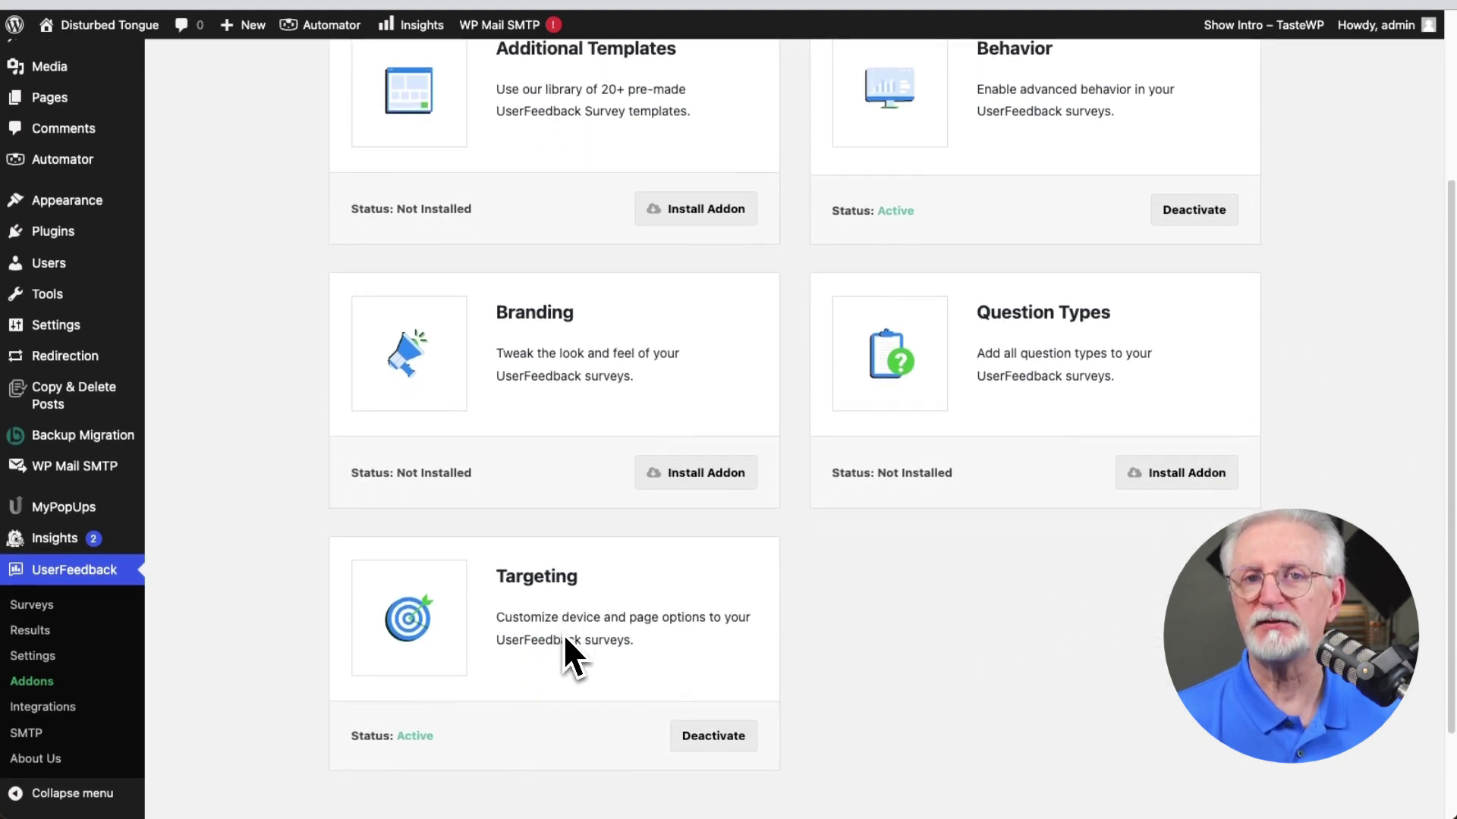
- Review UserFeedback's Uncanny Automator integration page and its WP Mail SMTP setup page
{"action": "left_click", "coordinate": [44, 706]}
{"action": "scroll", "coordinate": [253, 623], "scroll_direction": "down", "scroll_amount": 3}
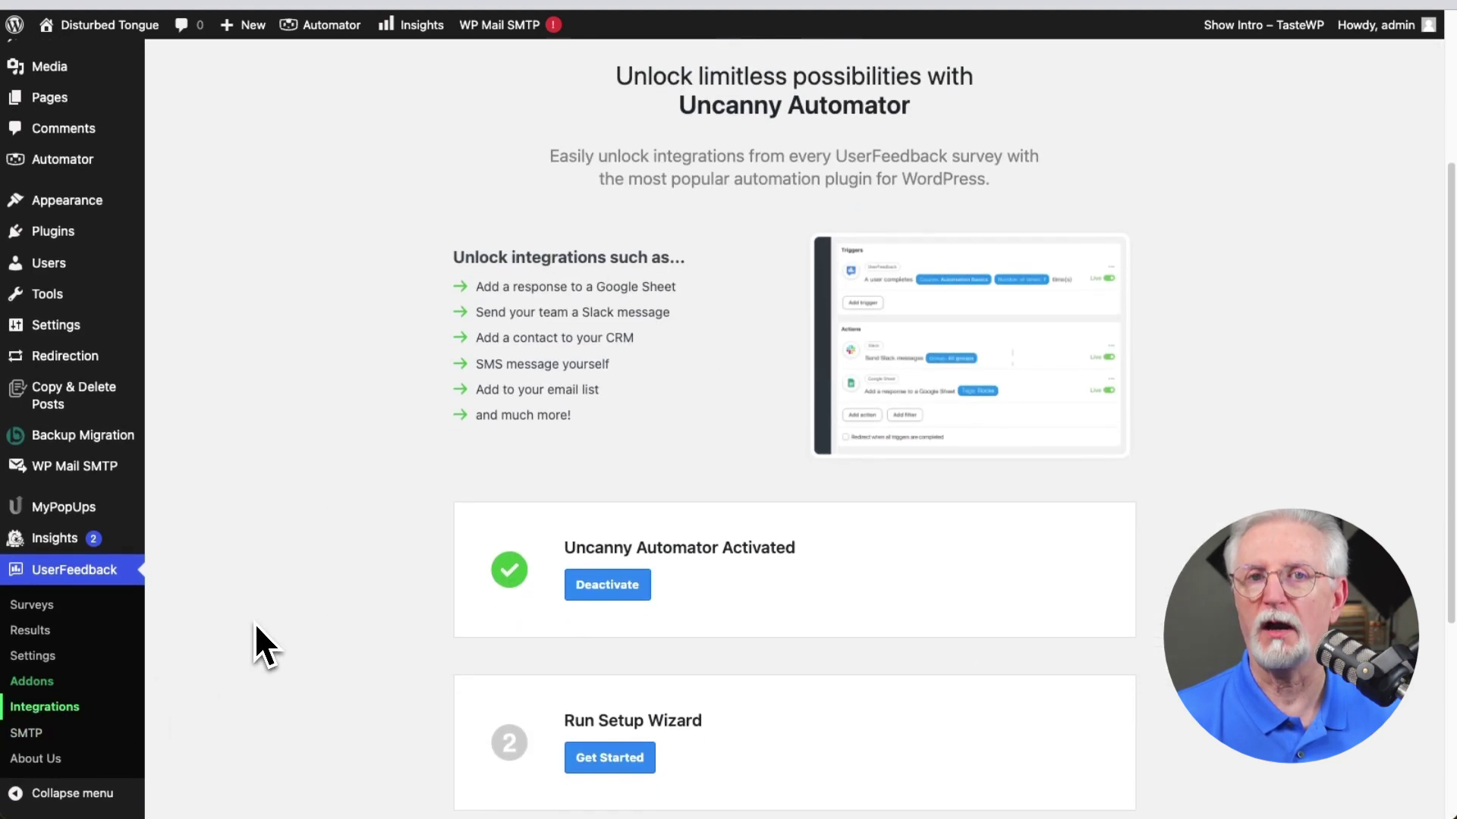
{"action": "scroll", "coordinate": [253, 623], "scroll_direction": "down", "scroll_amount": 3}
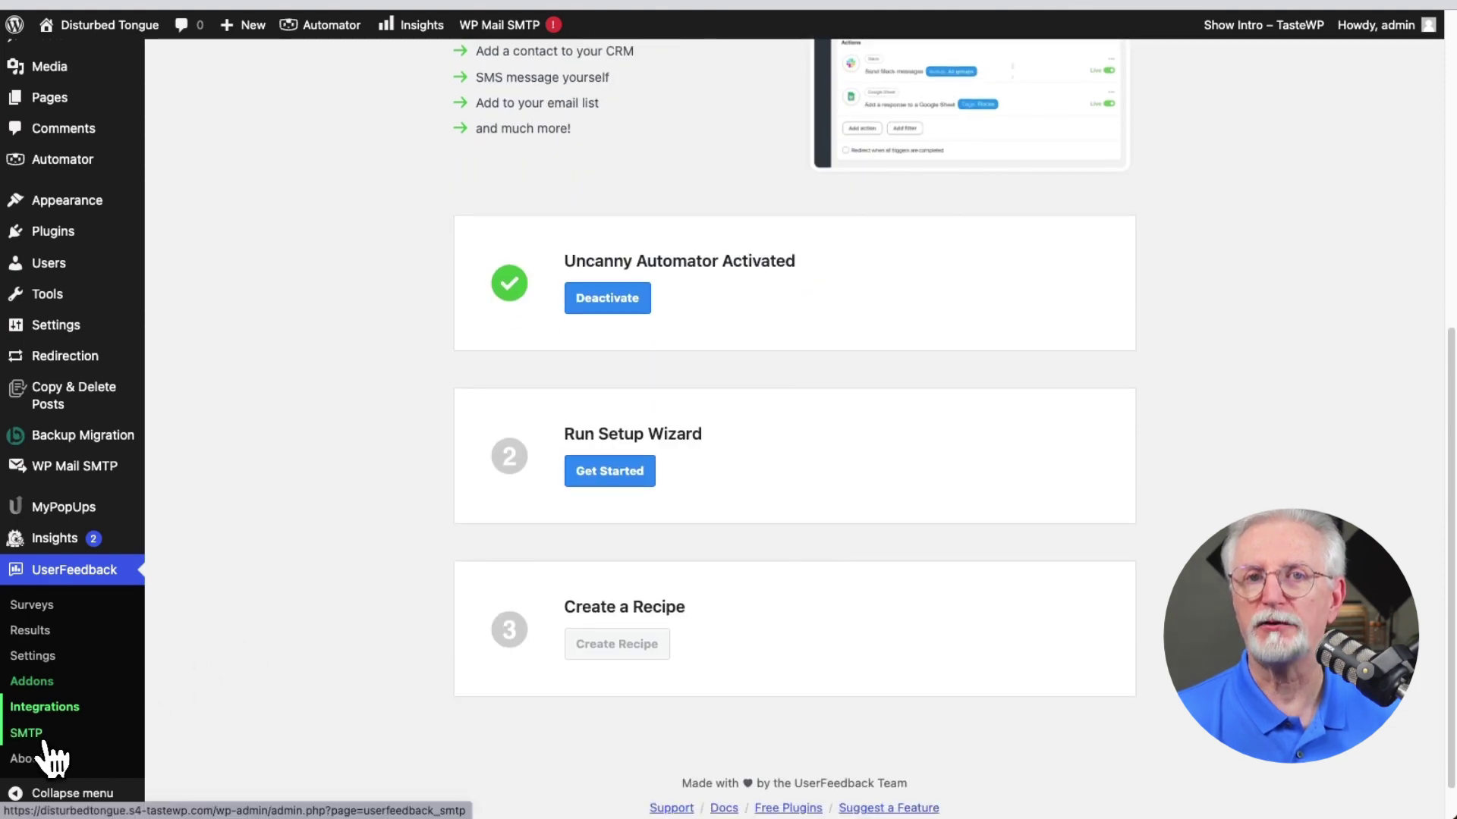
{"action": "left_click", "coordinate": [44, 732]}
{"action": "scroll", "coordinate": [280, 622], "scroll_direction": "down", "scroll_amount": 3}
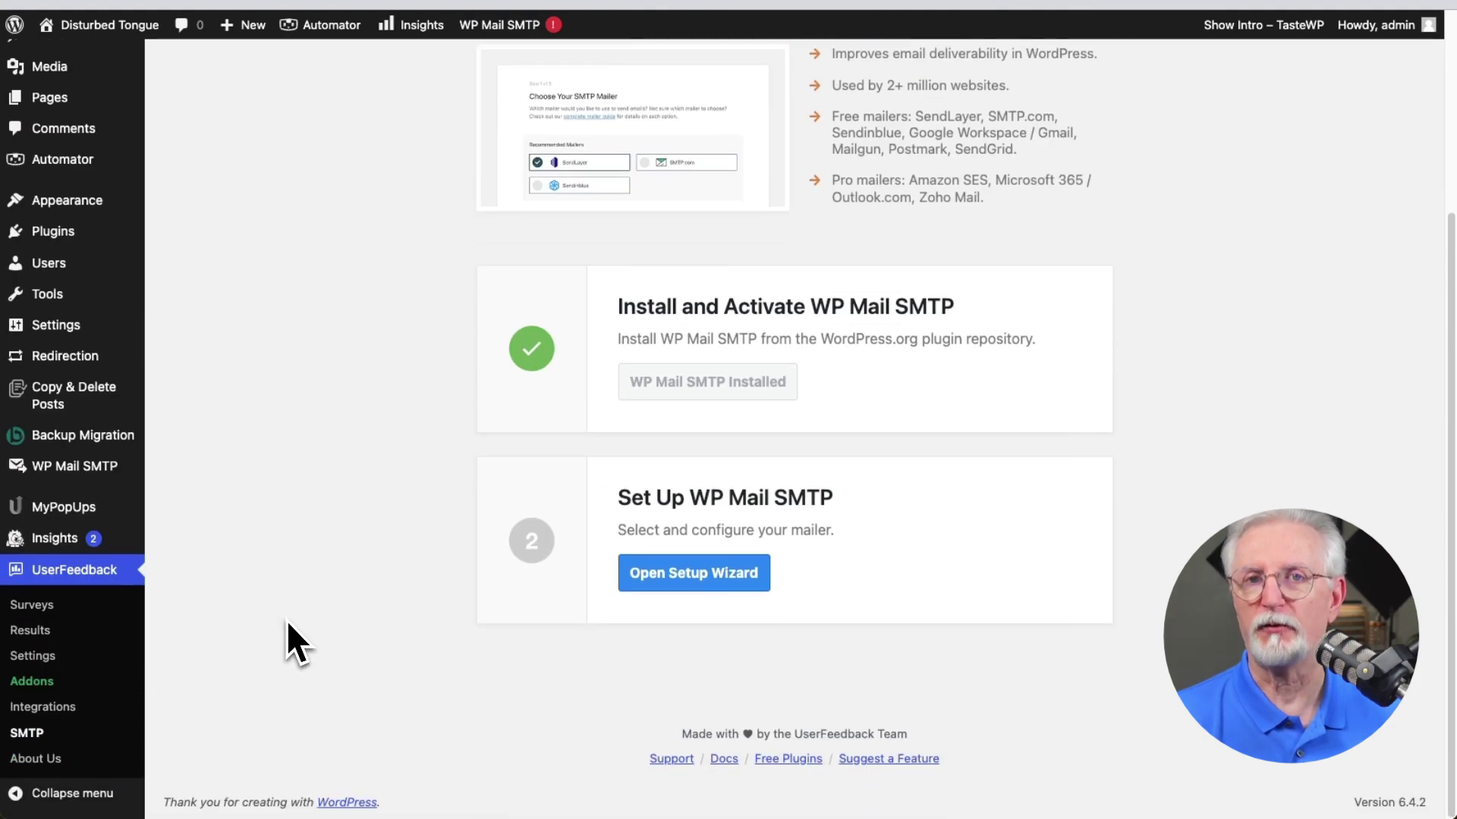